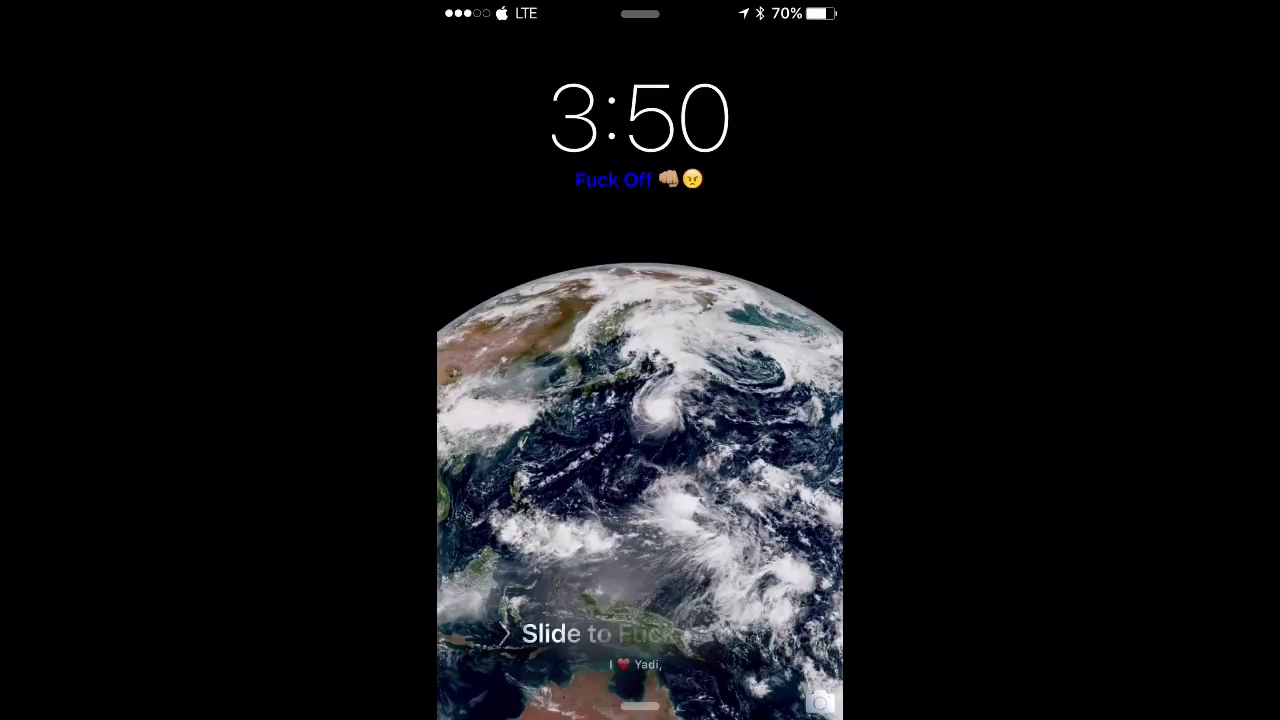
- Slide across the lock screen to unlock the phone
drag(520, 633, 840, 633)
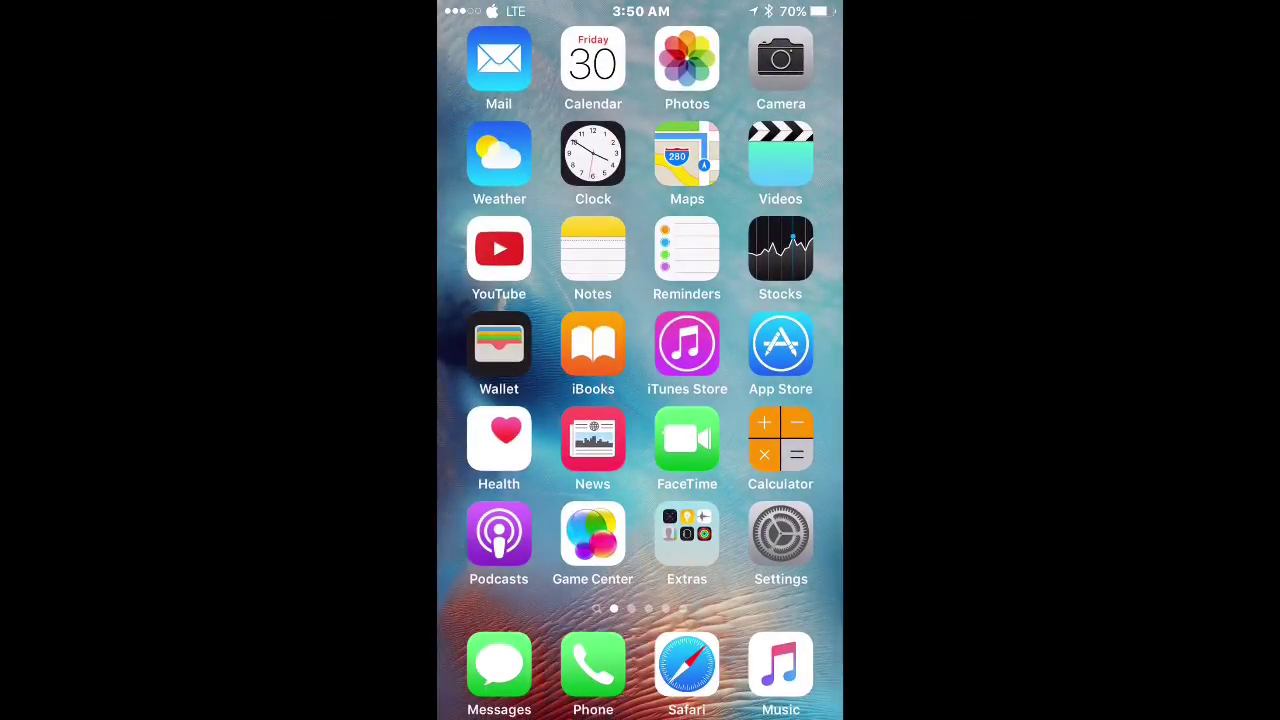
click(687, 665)
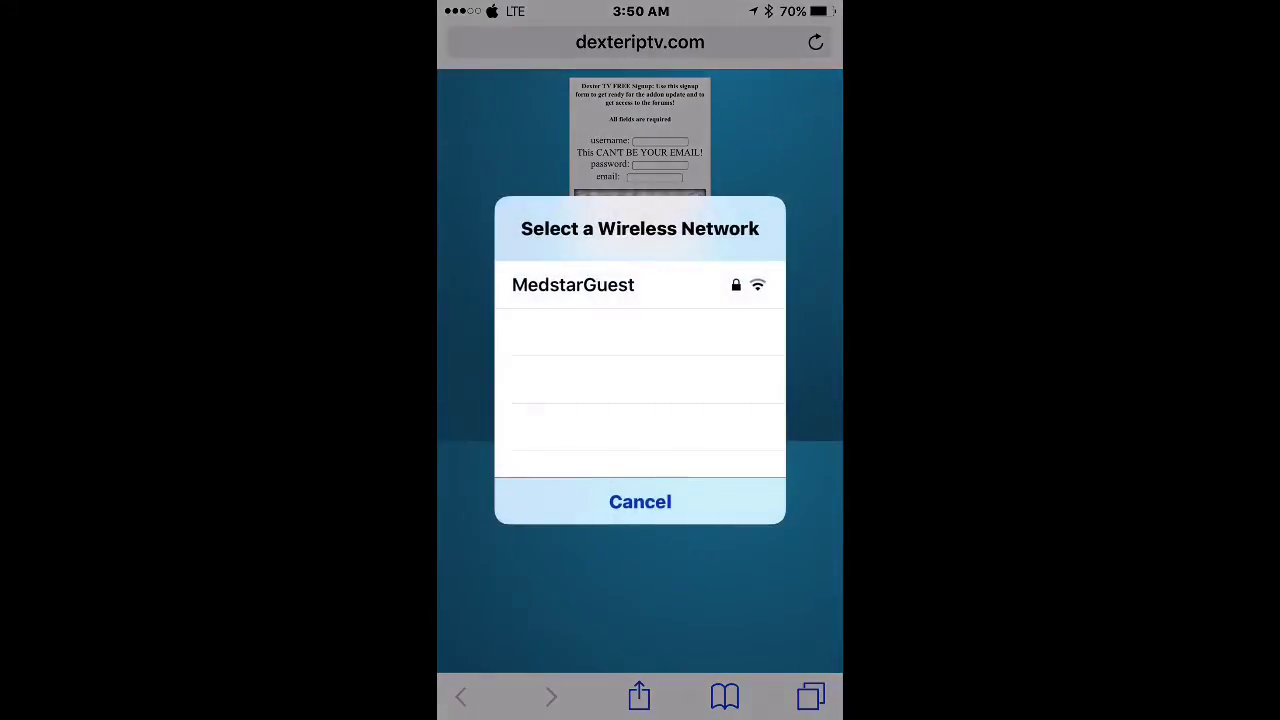
click(686, 500)
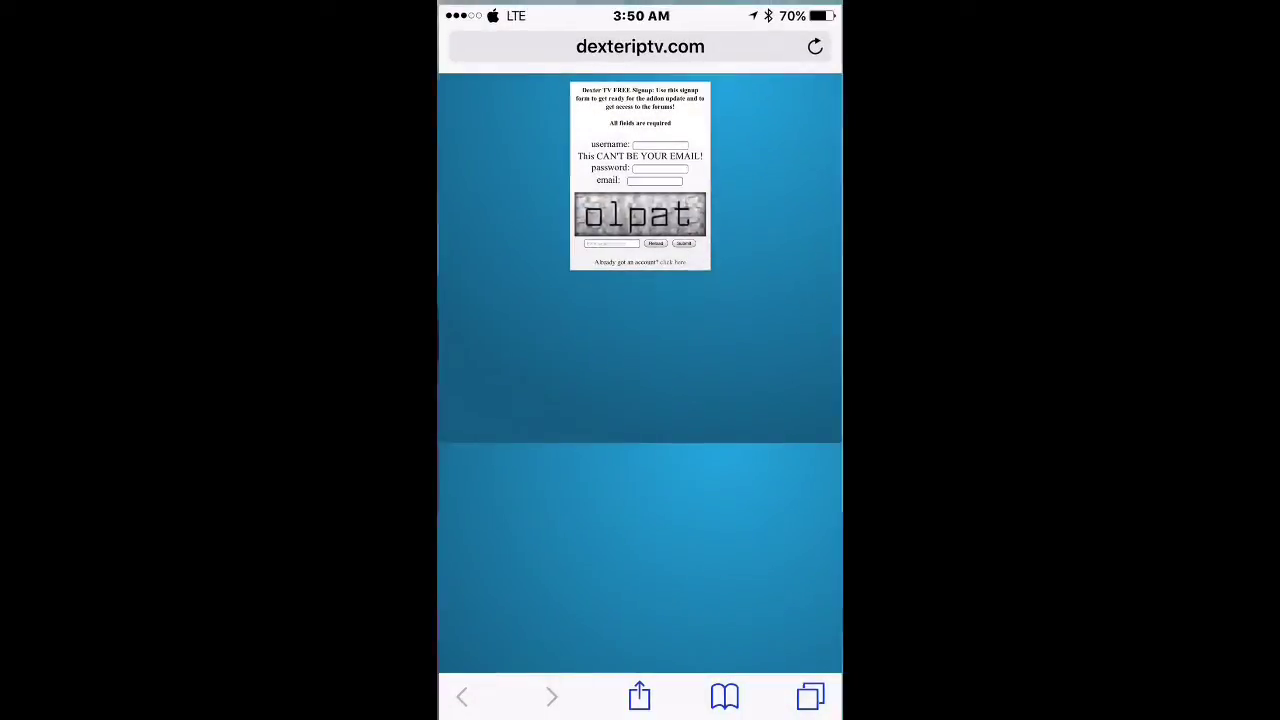
key(Home)
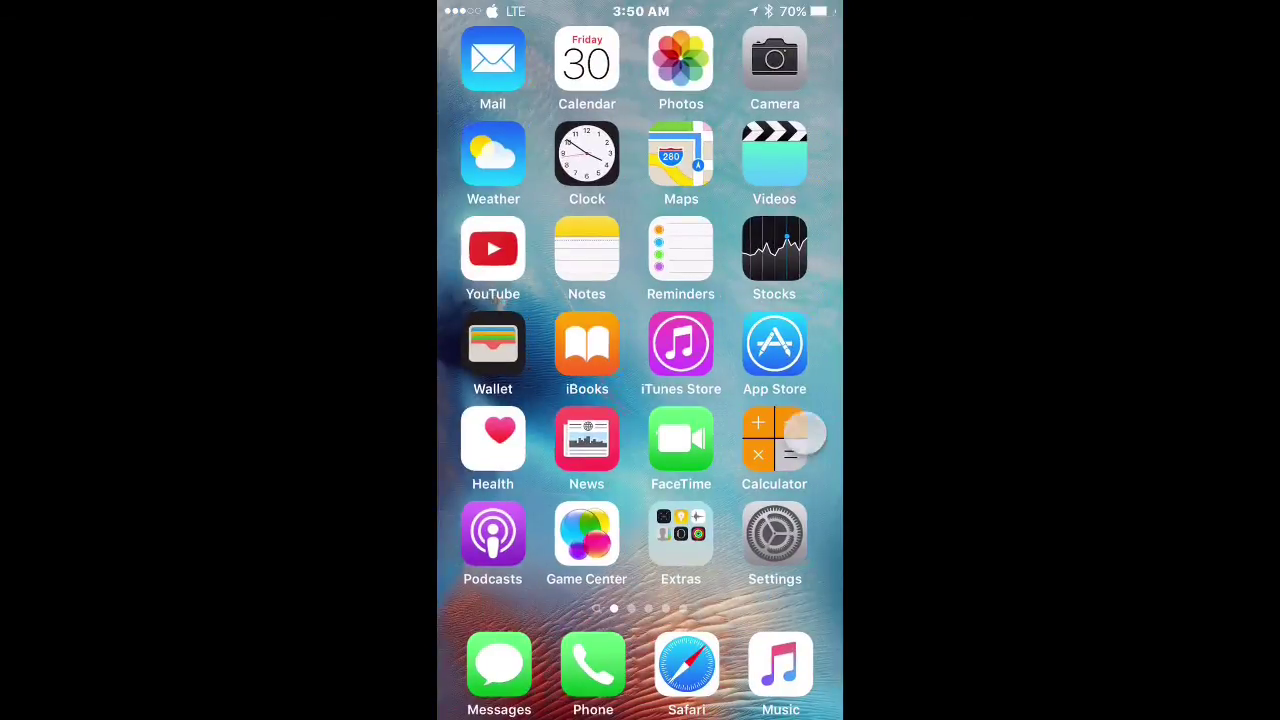
- Swipe forward two home-screen pages to reach the page holding the Kodi icon
drag(760, 350, 520, 350)
drag(760, 350, 520, 350)
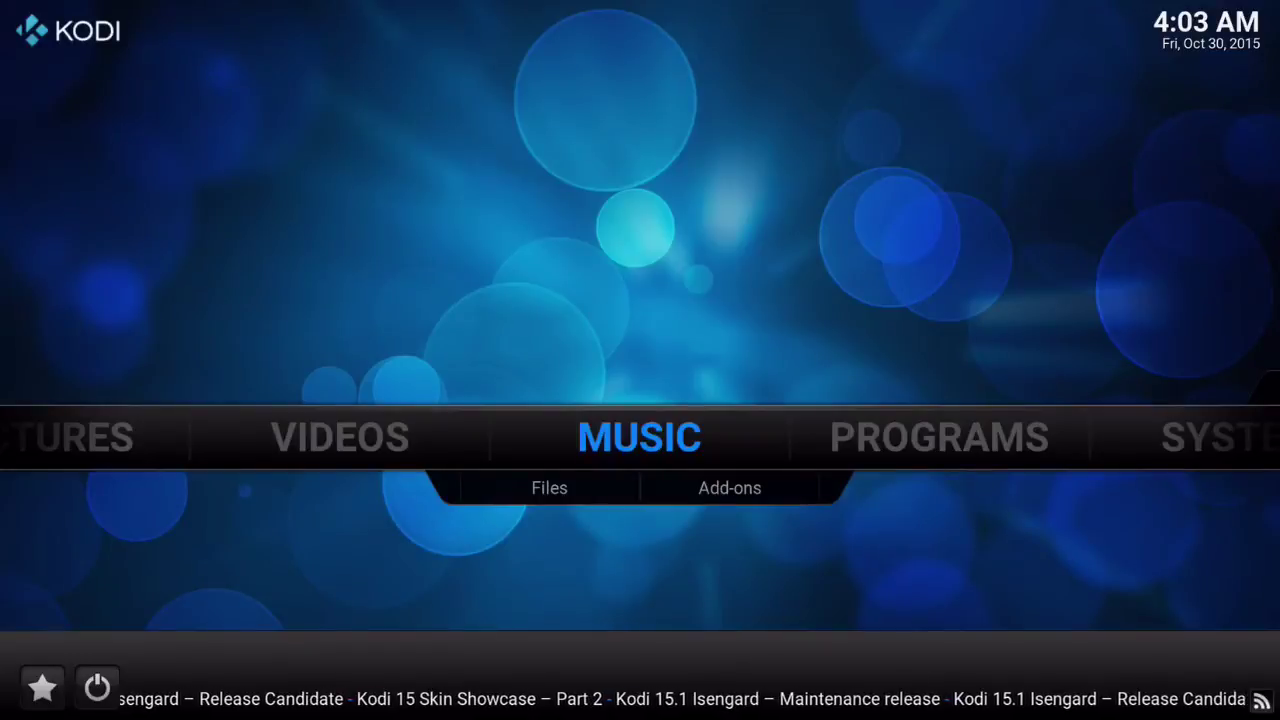
key(Right)
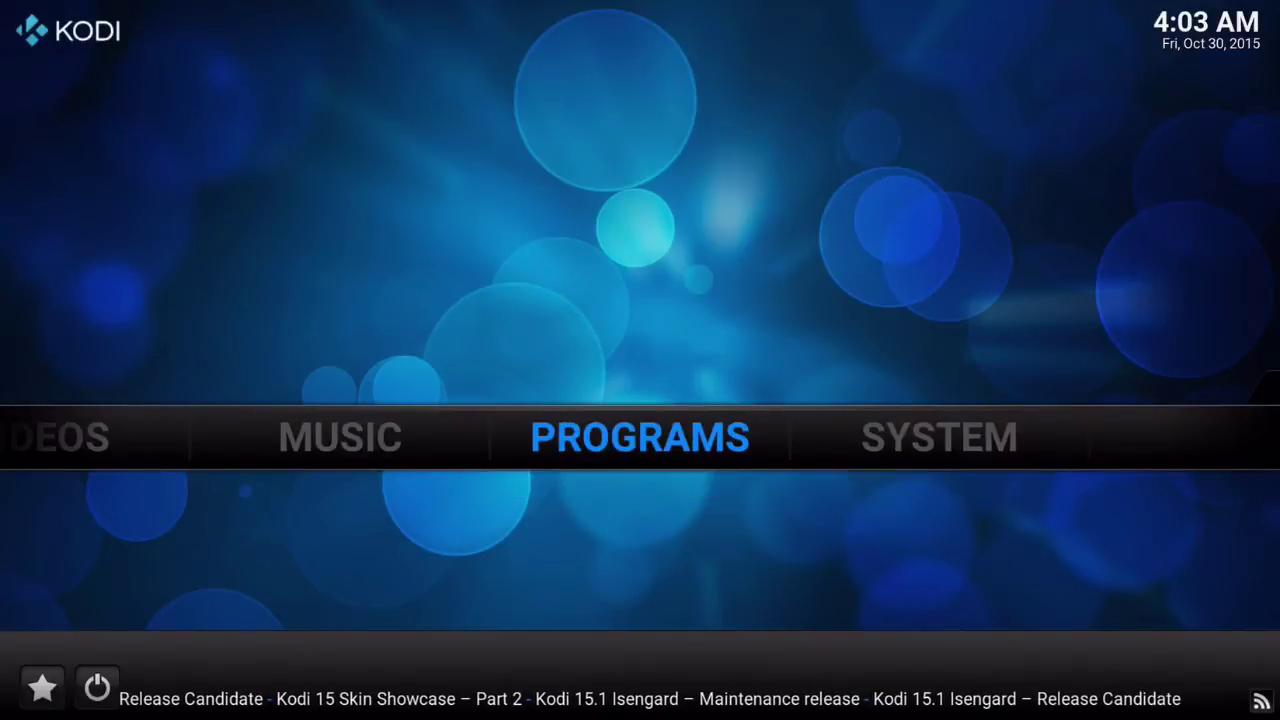
key(Right)
key(Return)
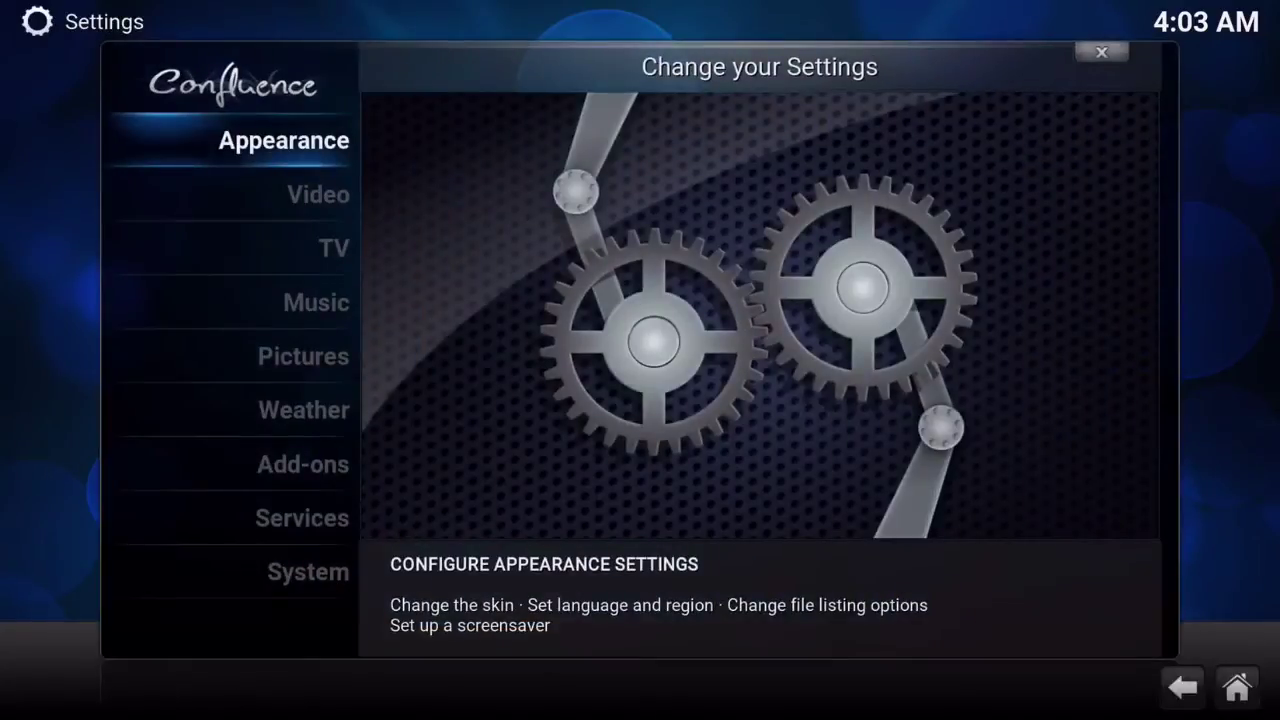
key(Return)
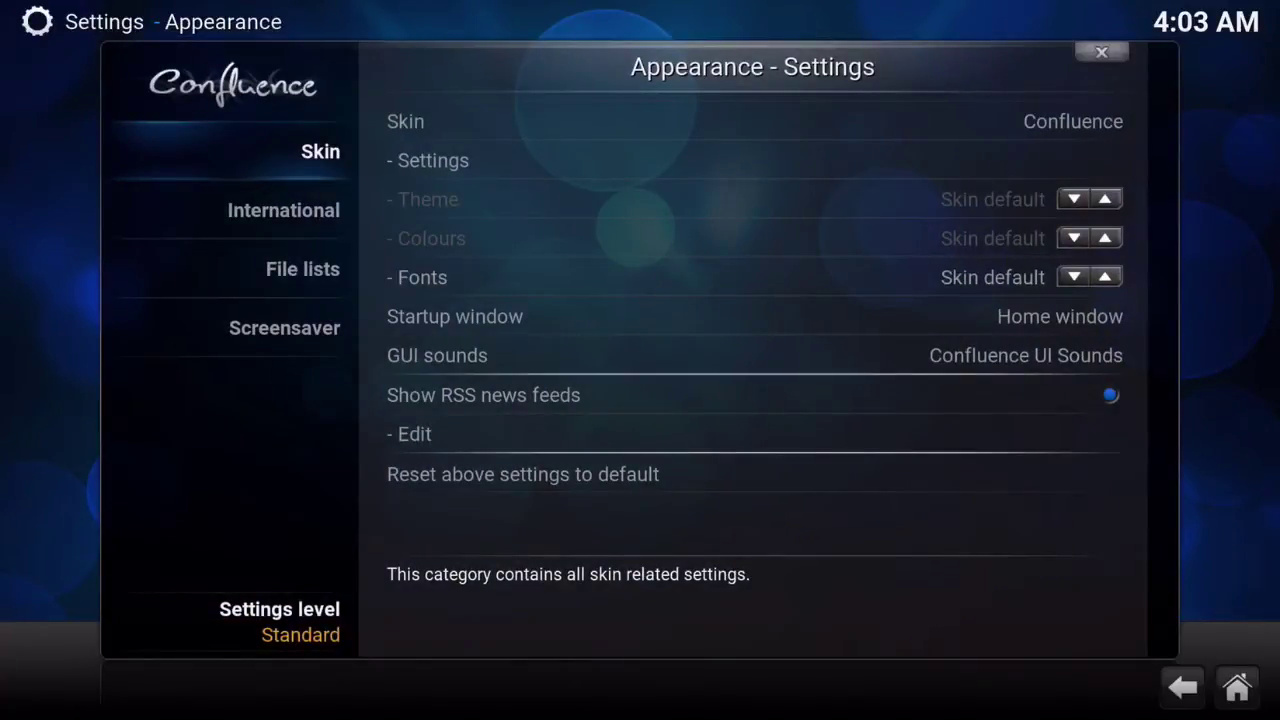
key(Right)
key(Return)
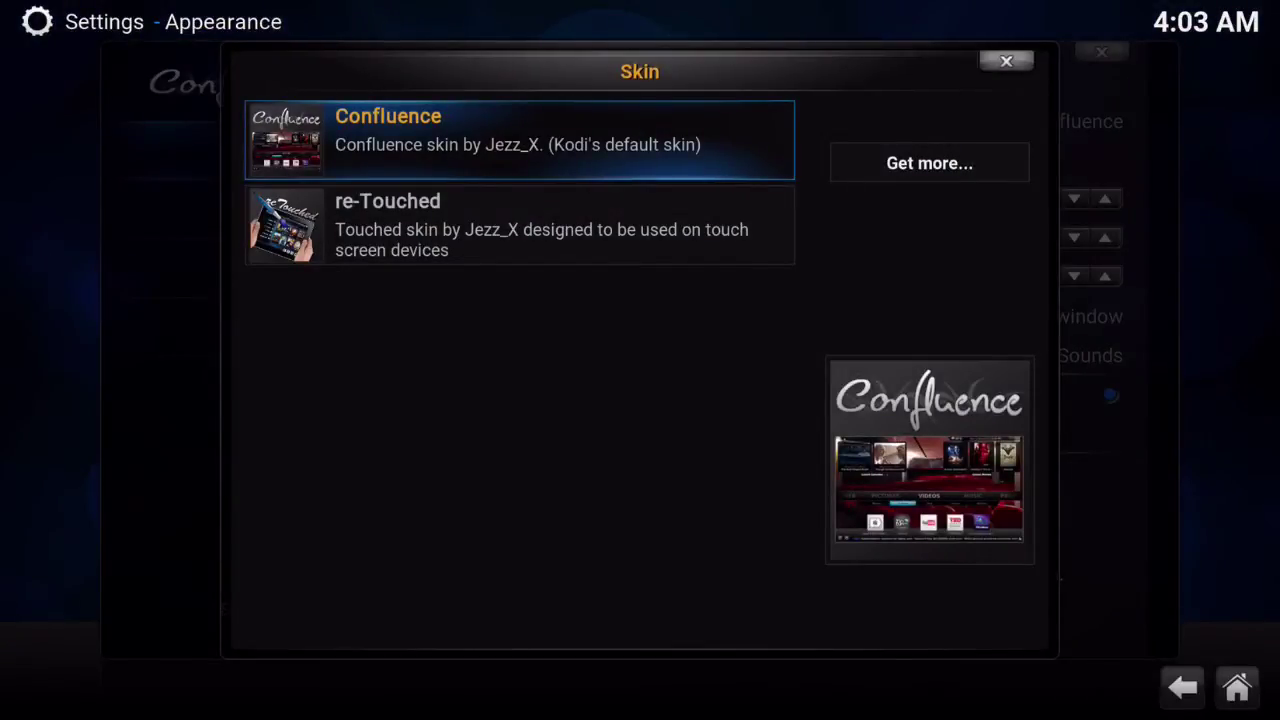
click(457, 137)
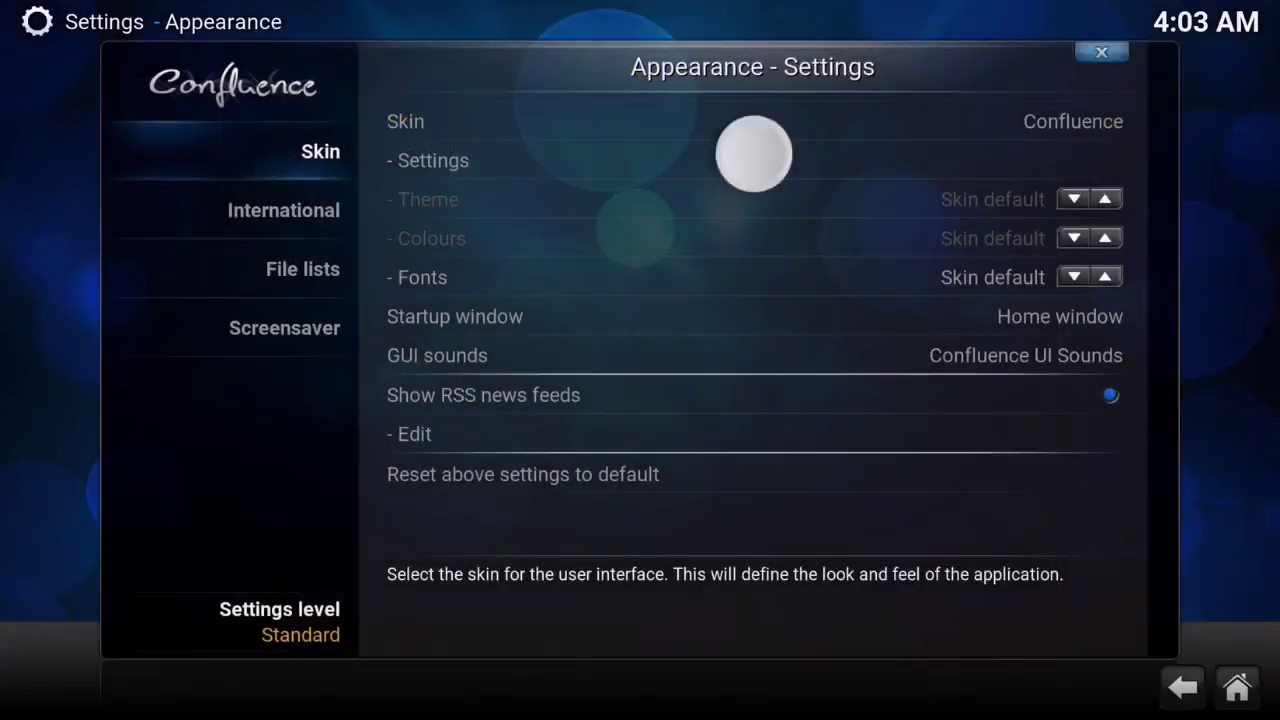
key(Escape)
key(Escape)
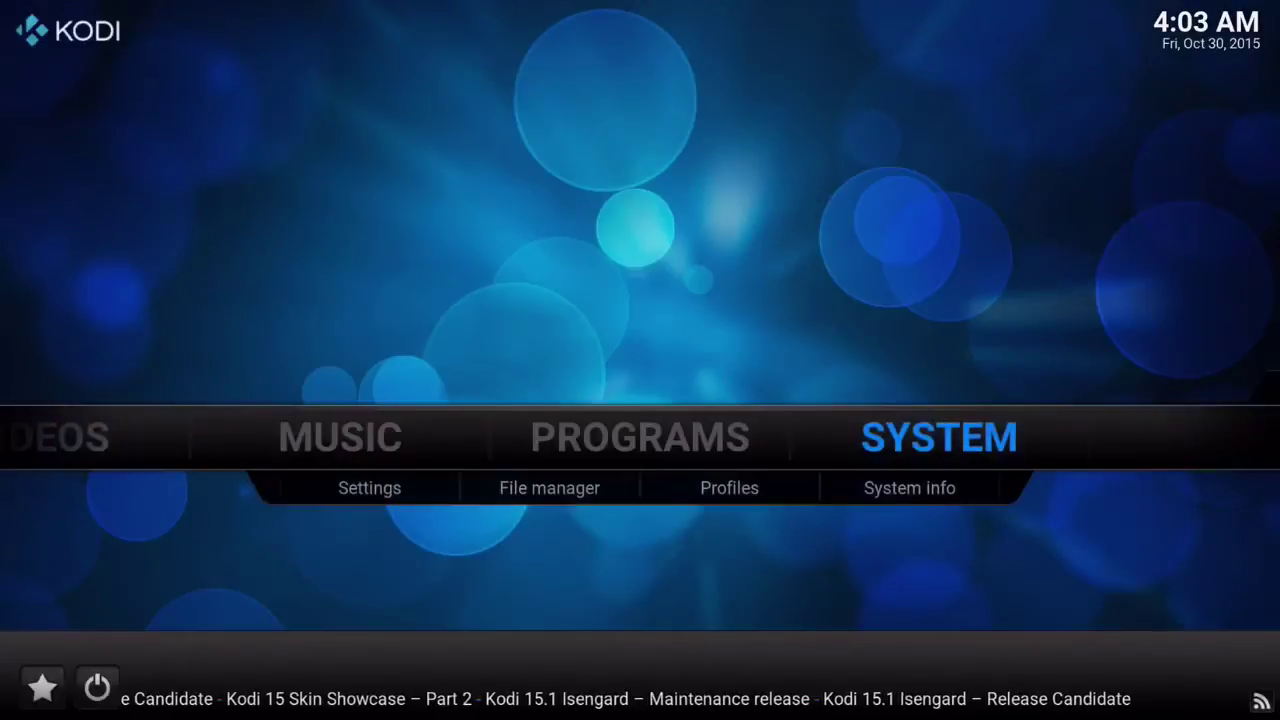
- Go to SYSTEM > File manager and choose Add source in pane A
key(Left)
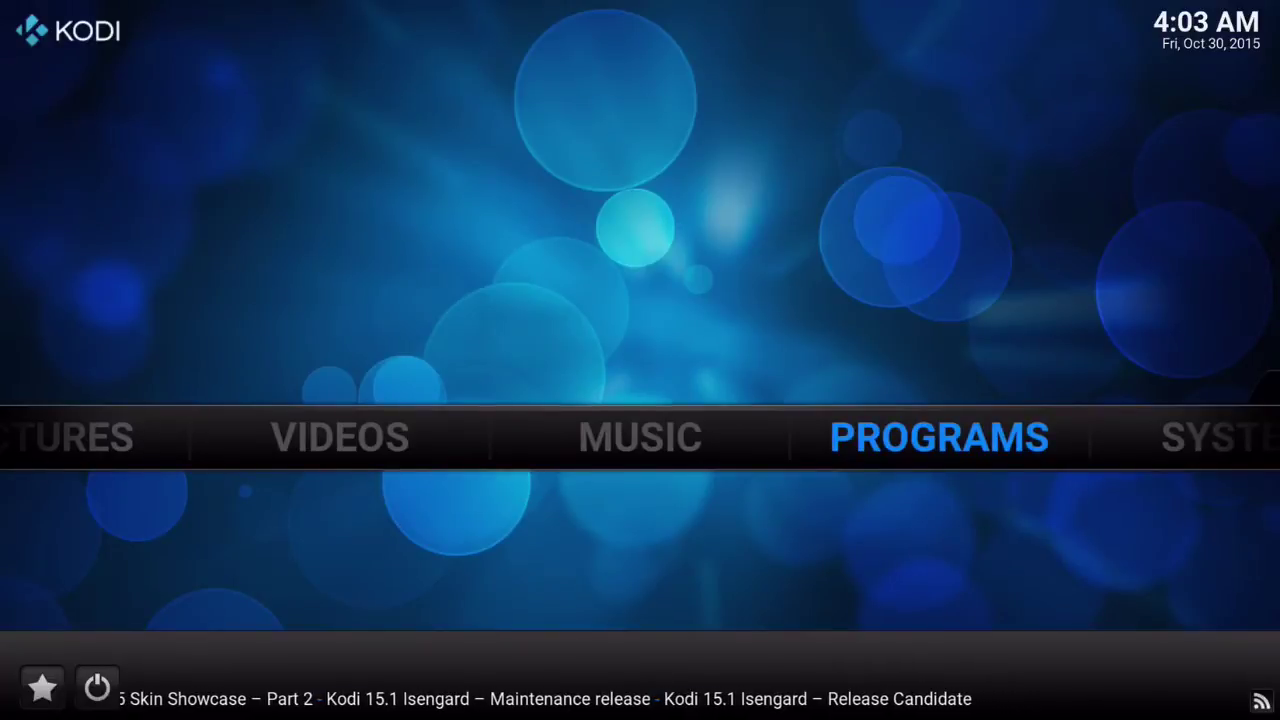
key(Right)
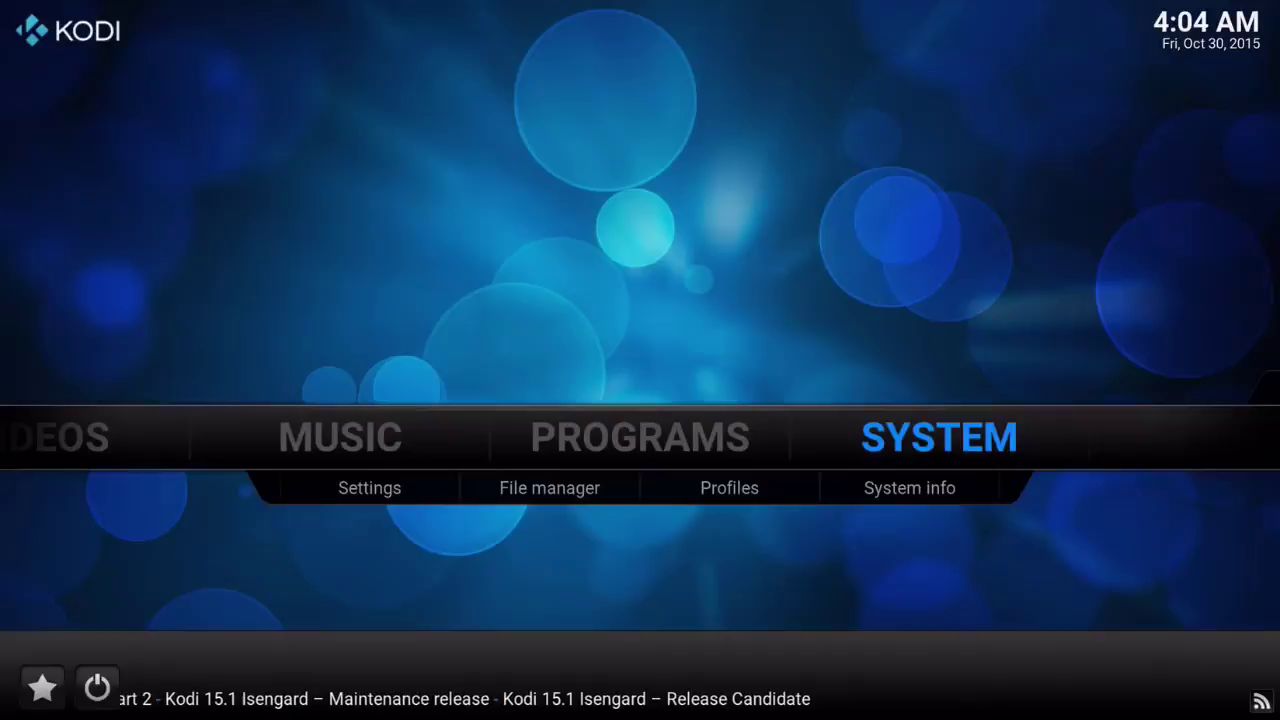
key(Down)
key(Return)
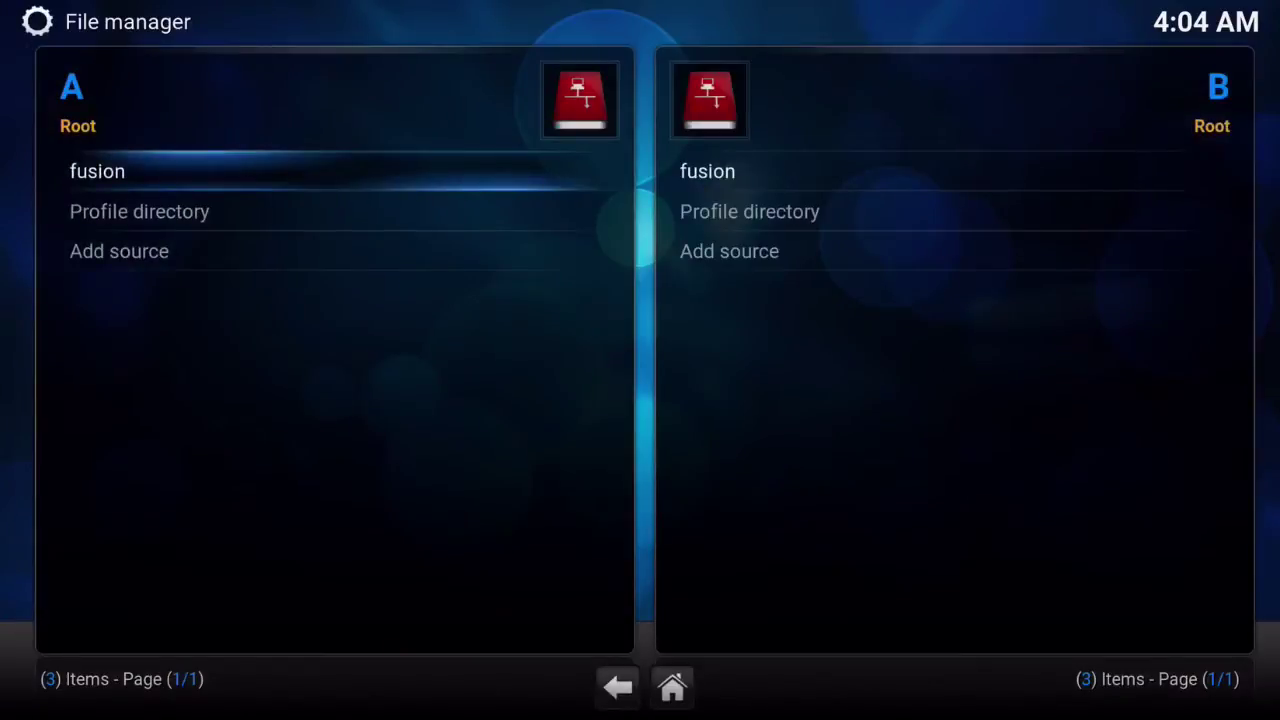
key(Down)
key(Down)
key(Return)
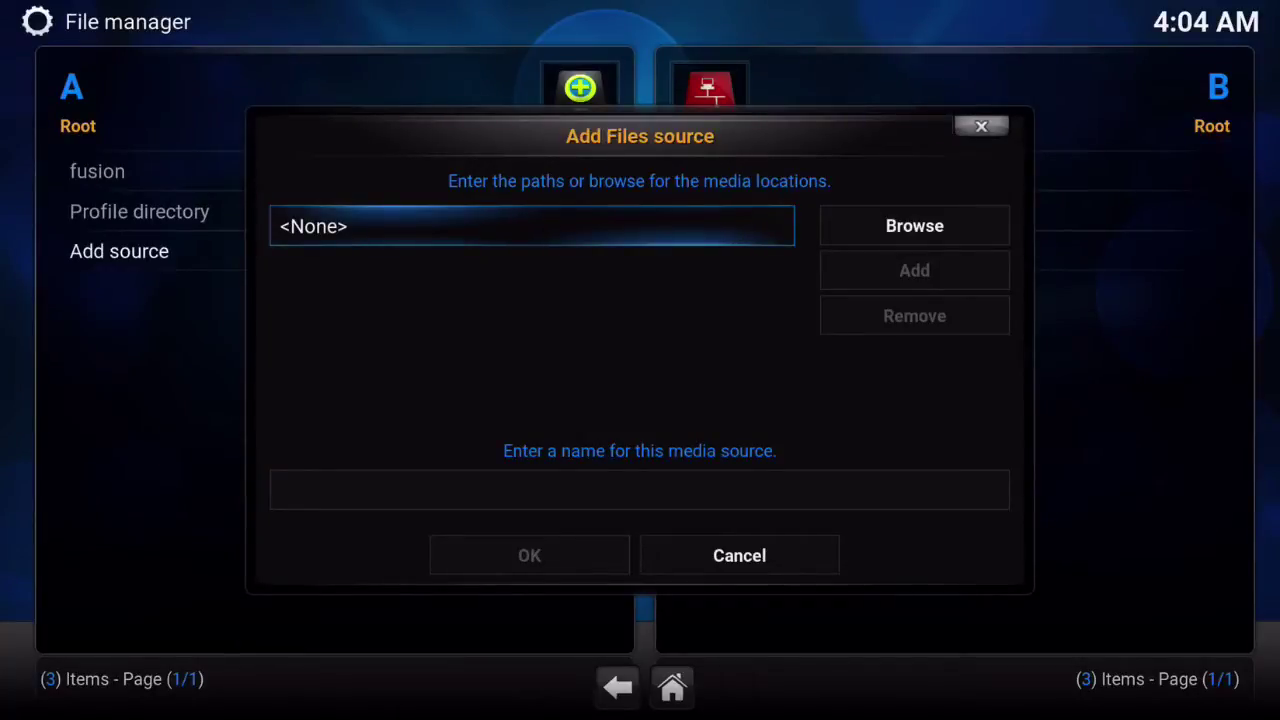
key(Return)
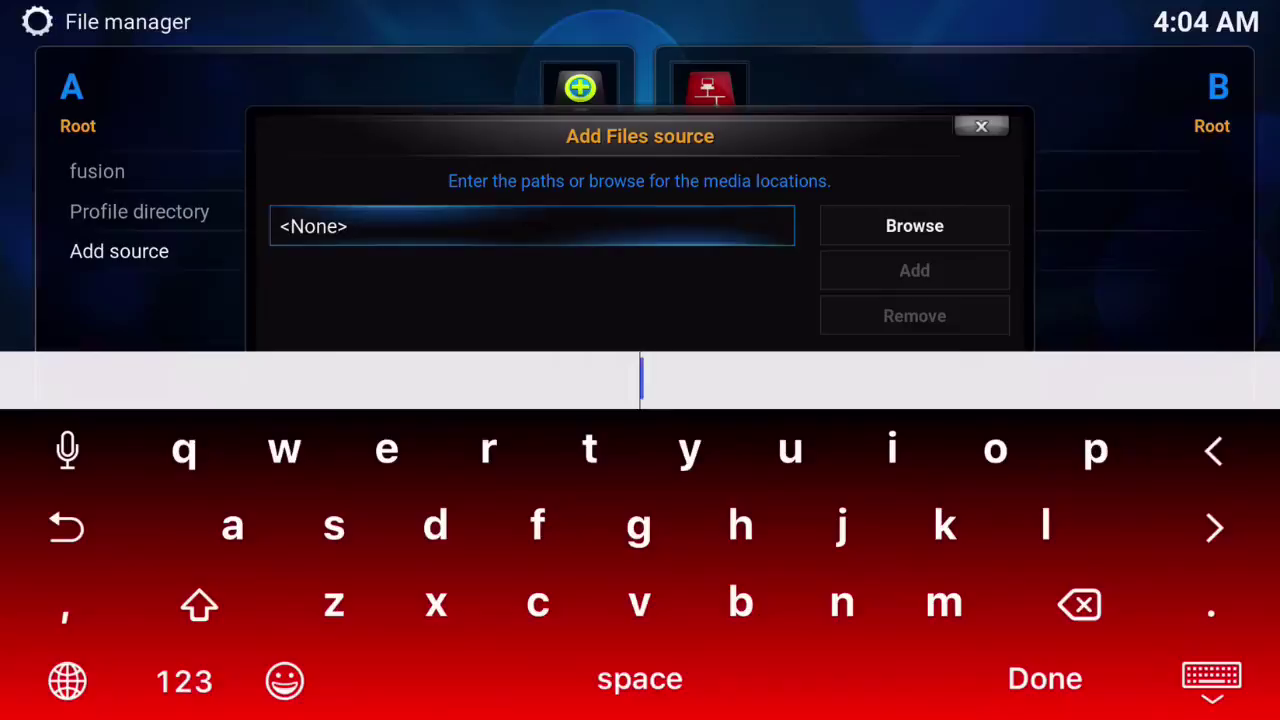
text(htt)
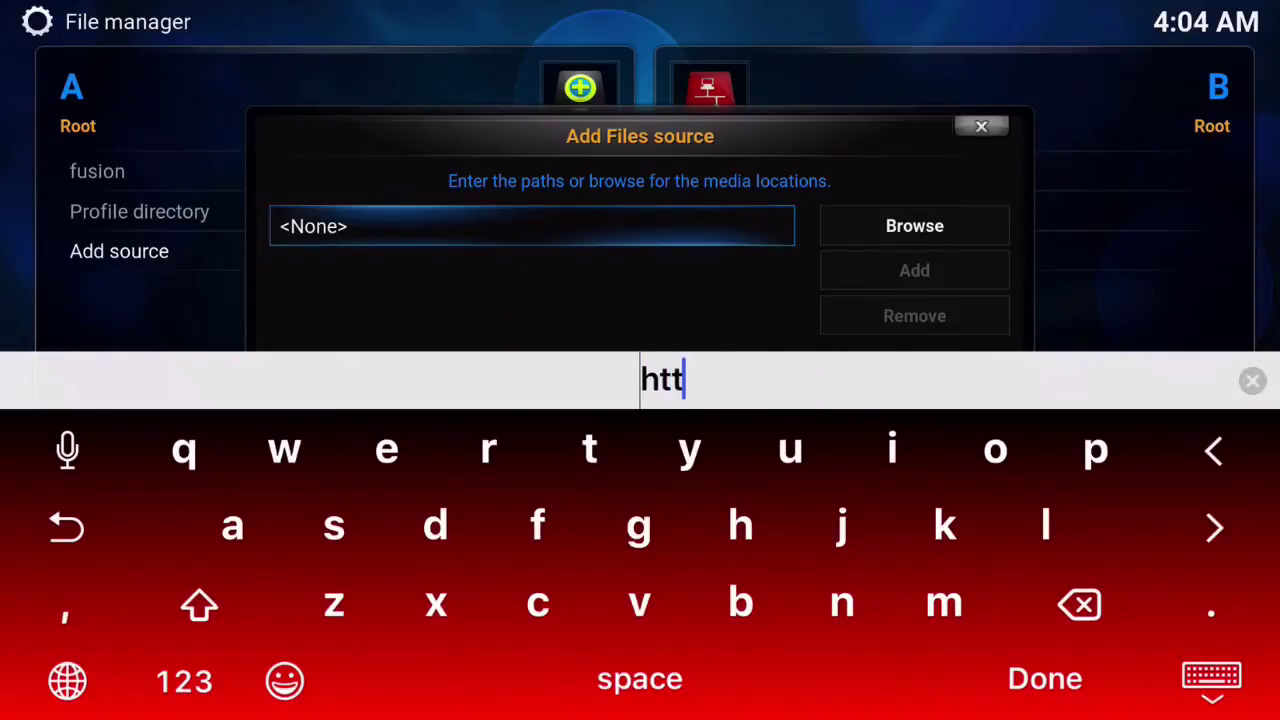
text(p)
click(184, 681)
text(:)
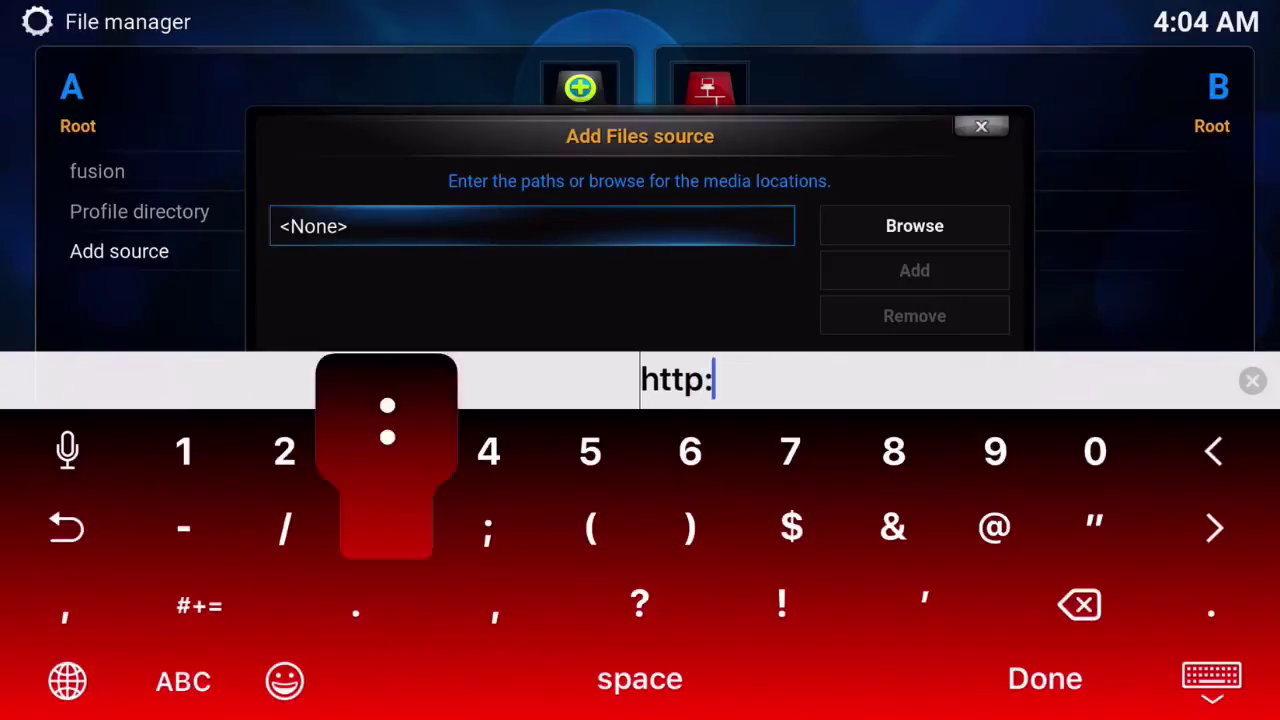
text(//)
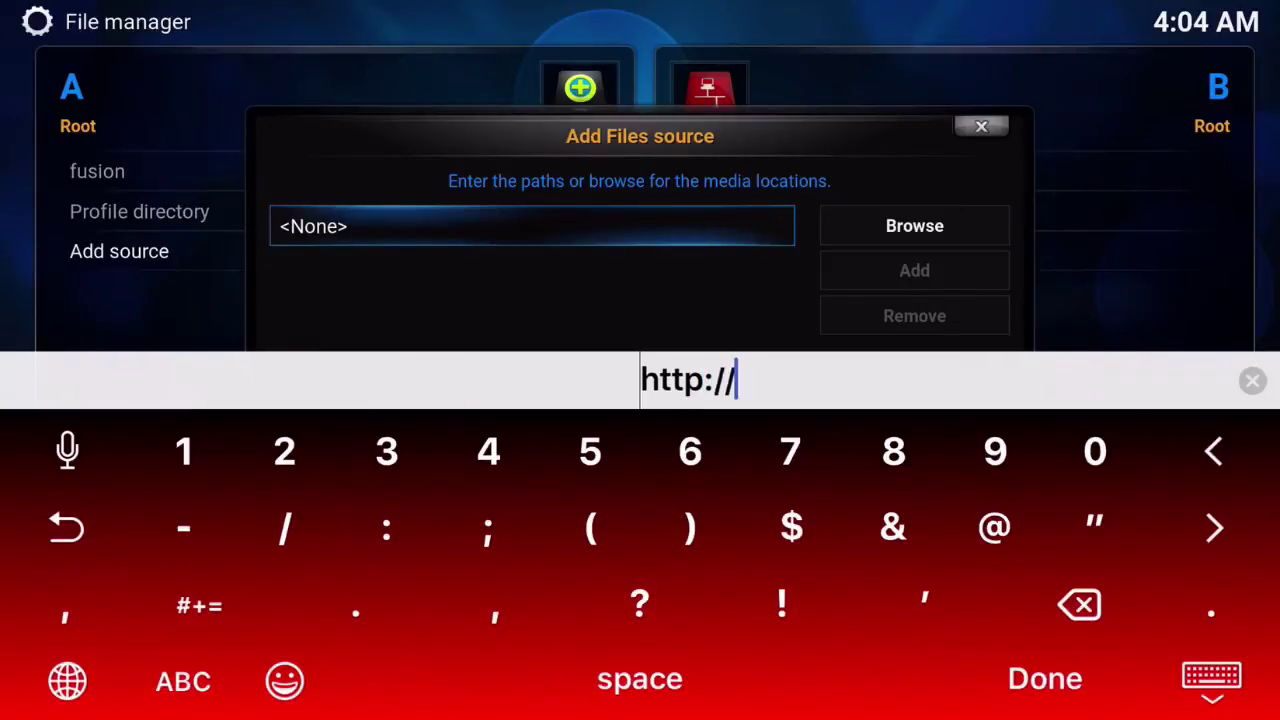
click(184, 681)
text(d)
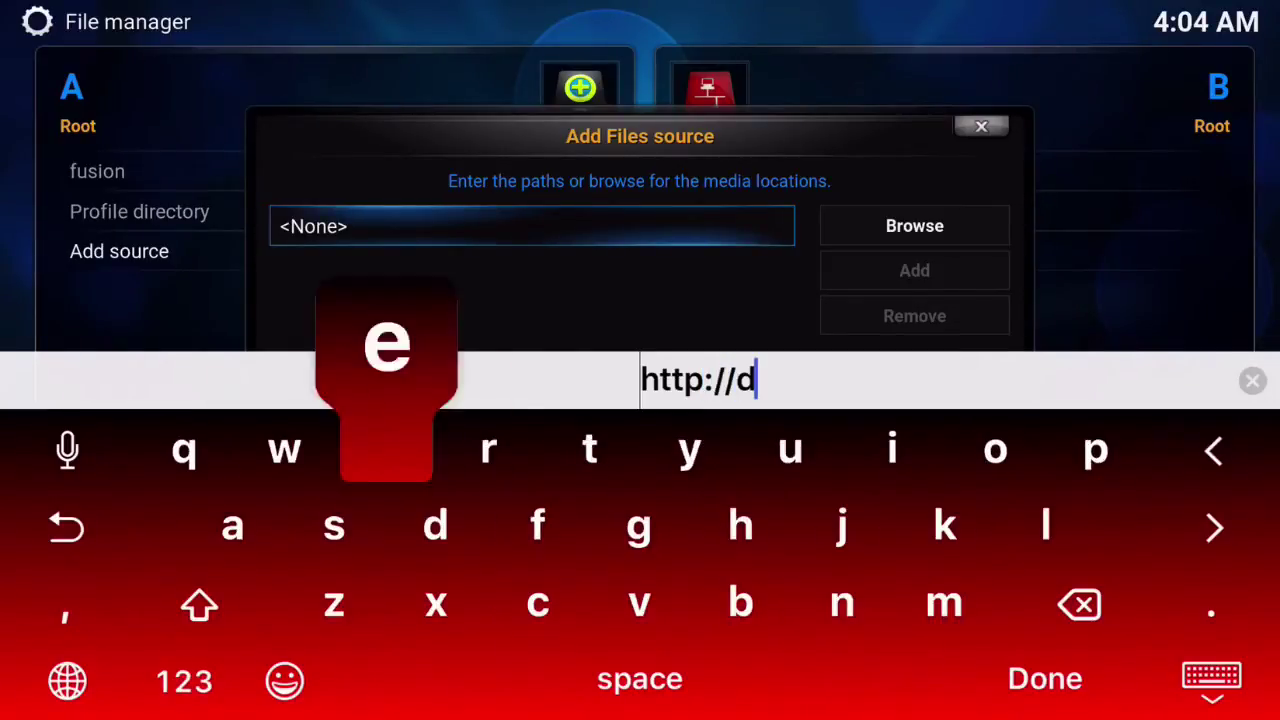
text(exter)
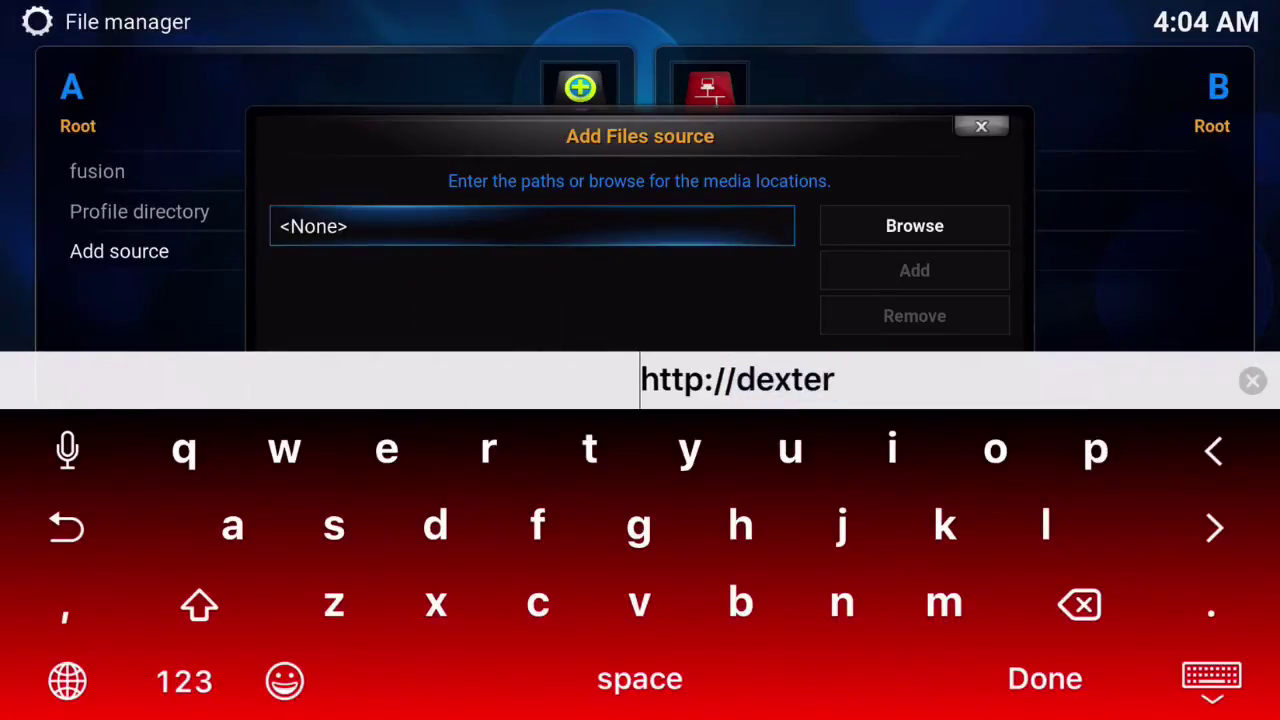
text(iptv)
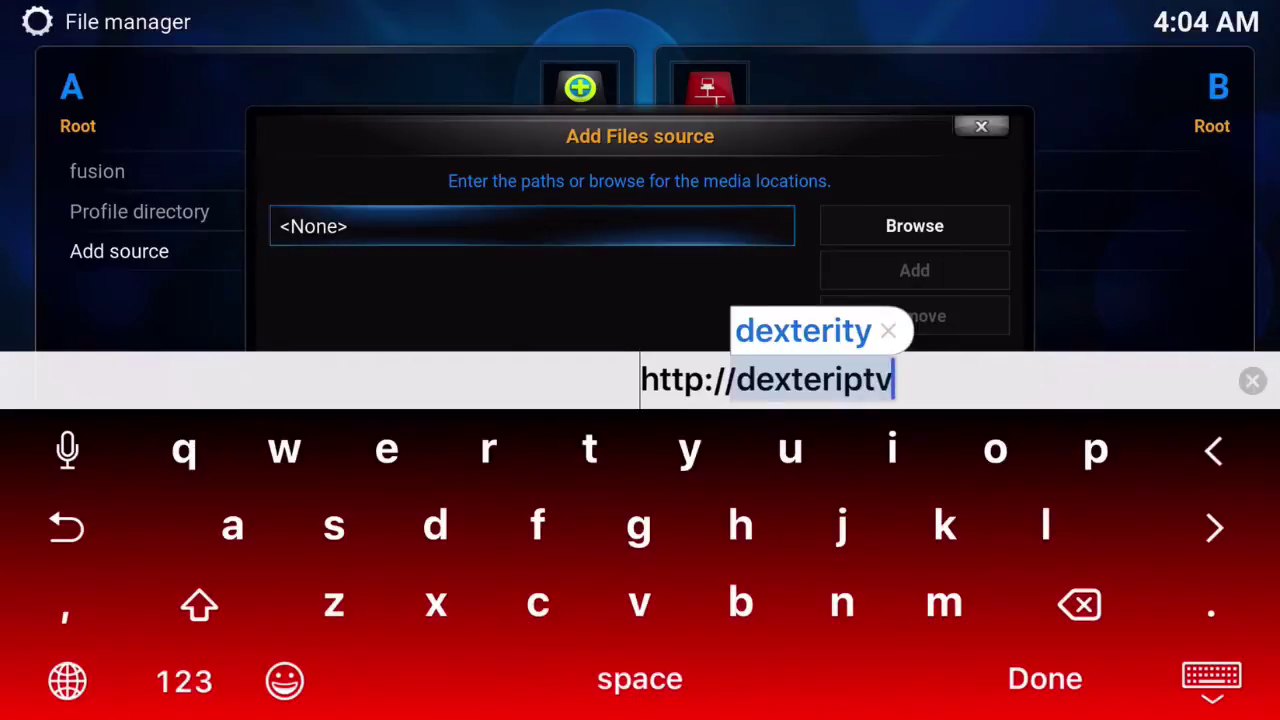
text(.)
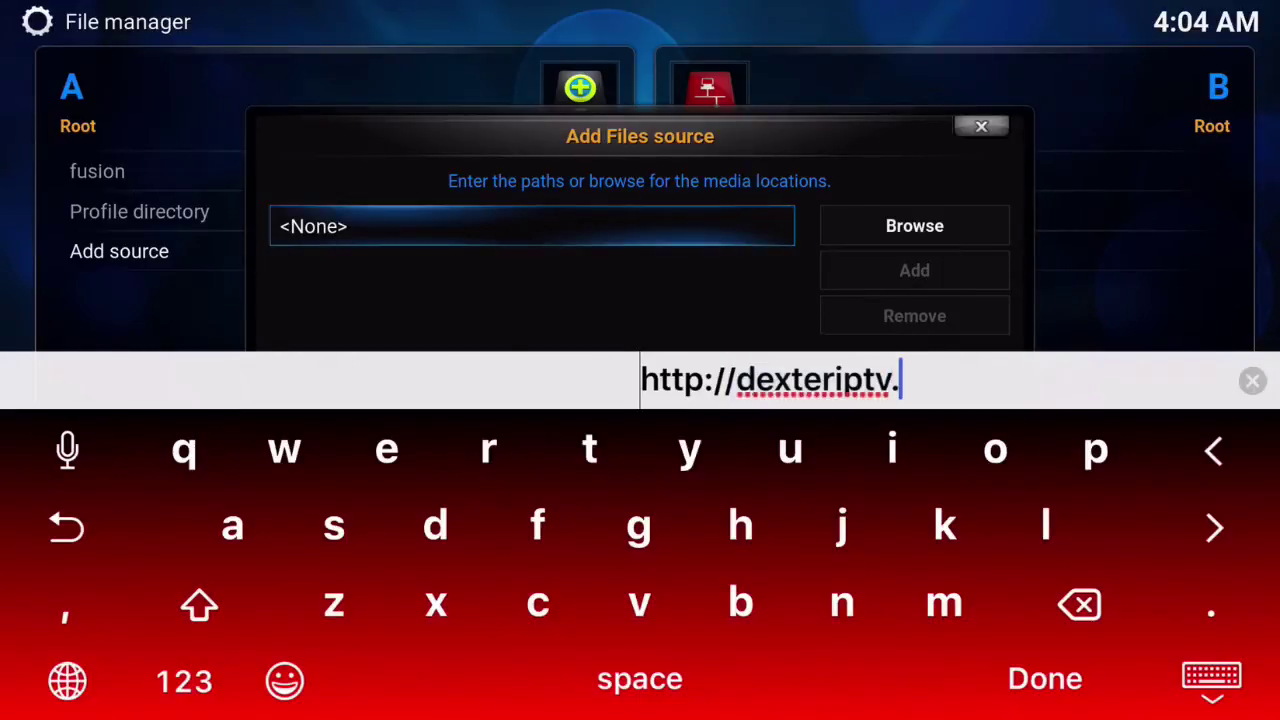
text(com)
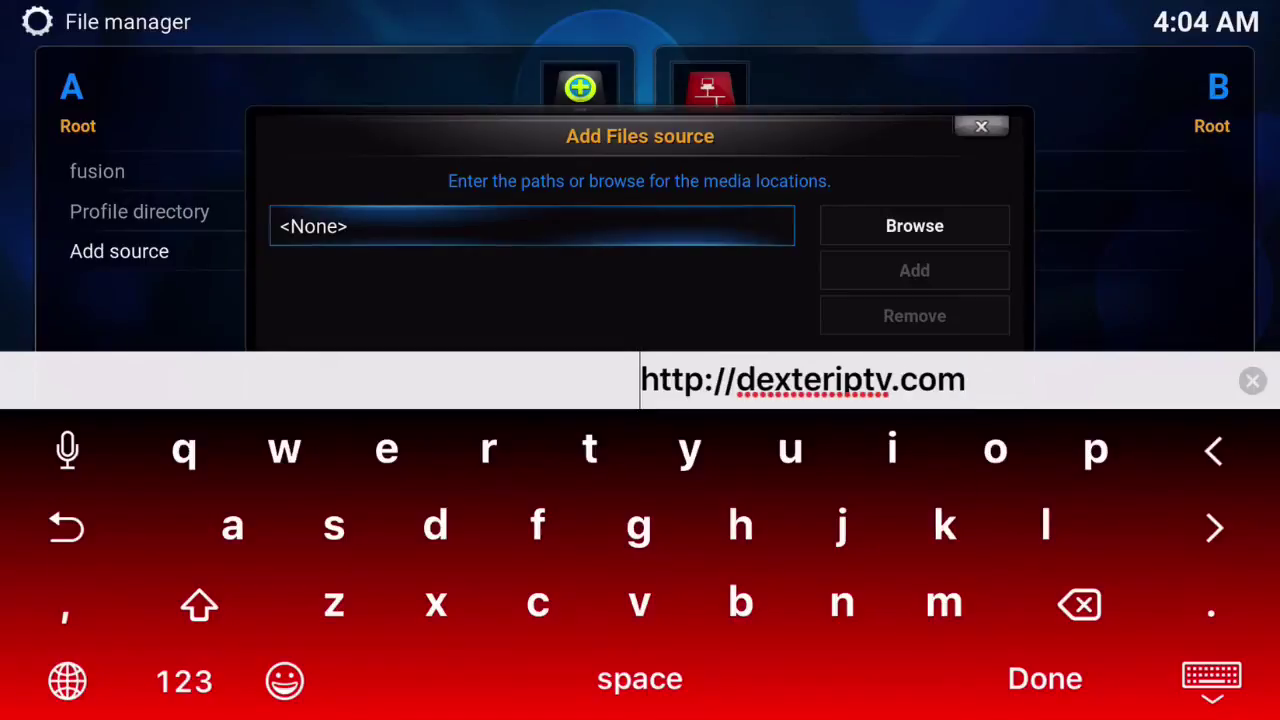
text(/)
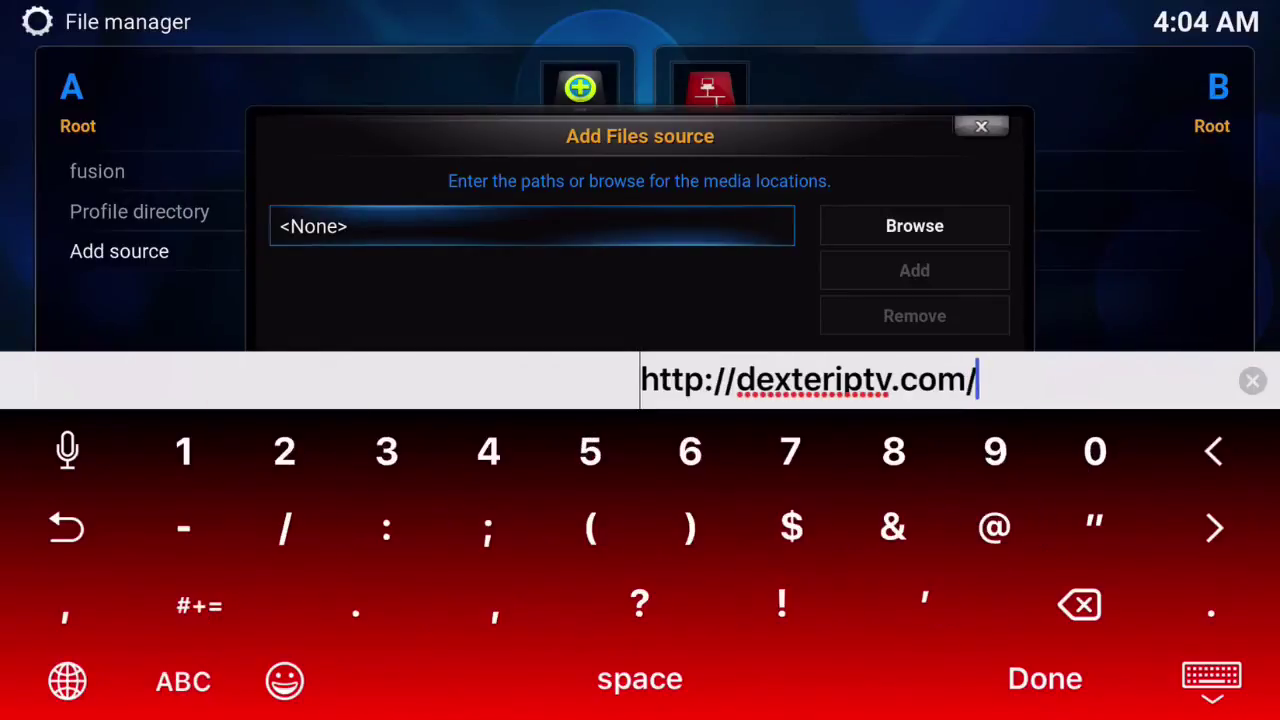
text(repo)
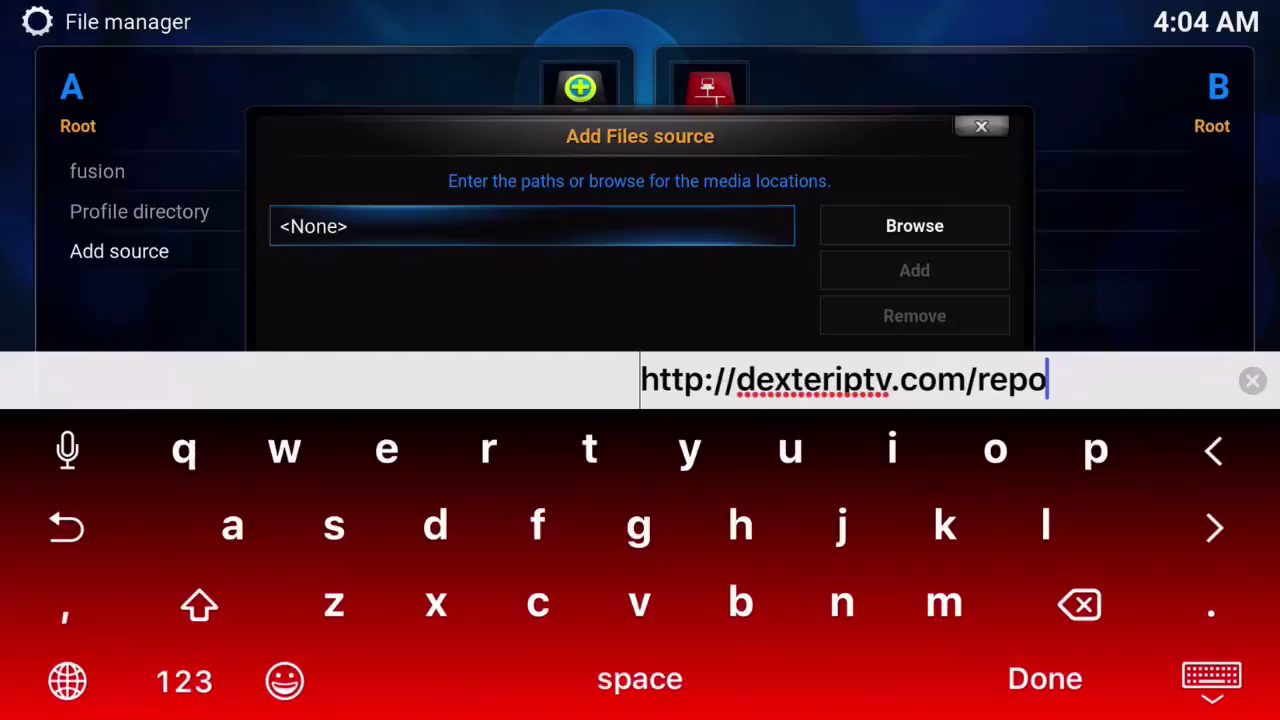
key(Return)
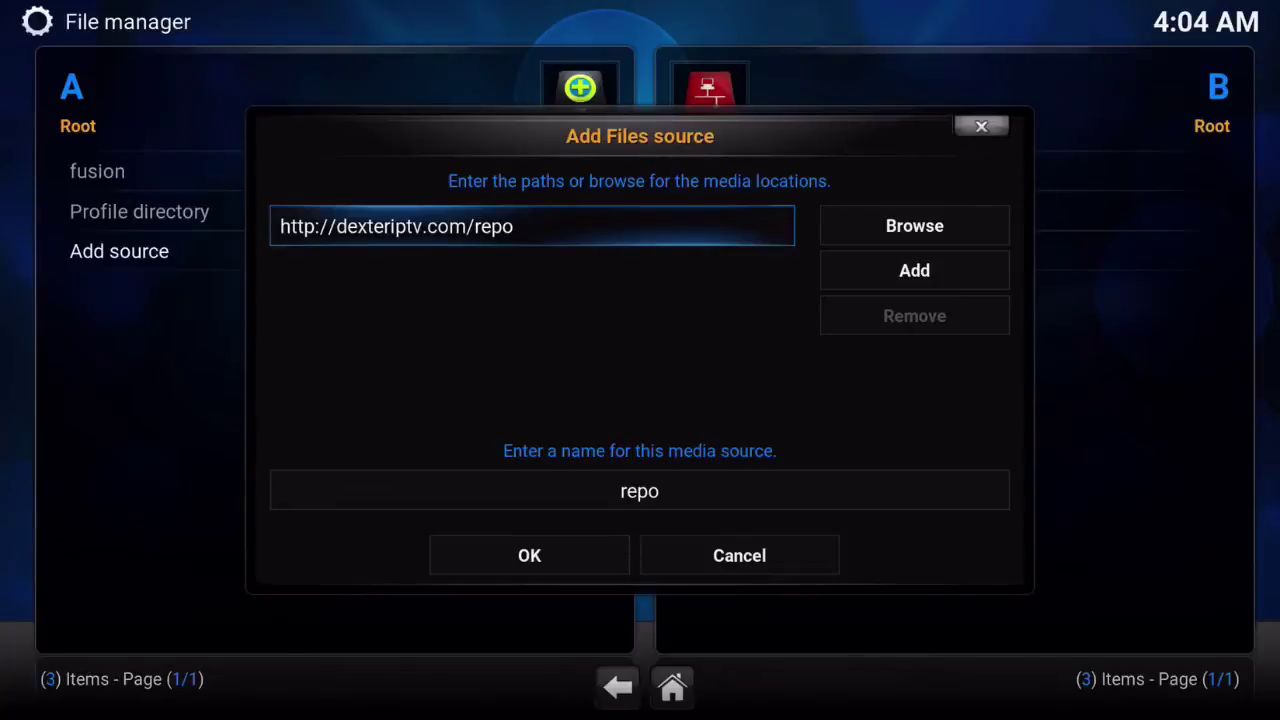
- Rename the source from 'repo' to 'Dexter TV' and confirm with OK
click(640, 491)
key(BackSpace)
key(BackSpace)
key(BackSpace)
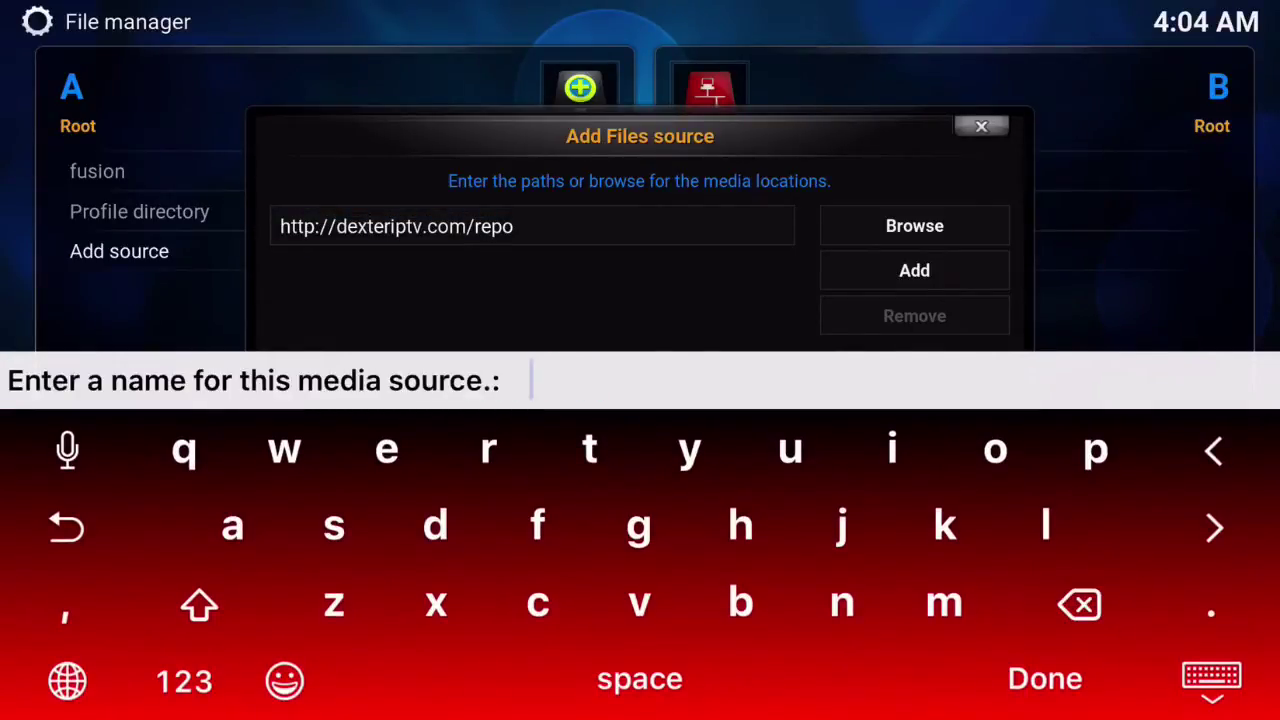
text(Dext)
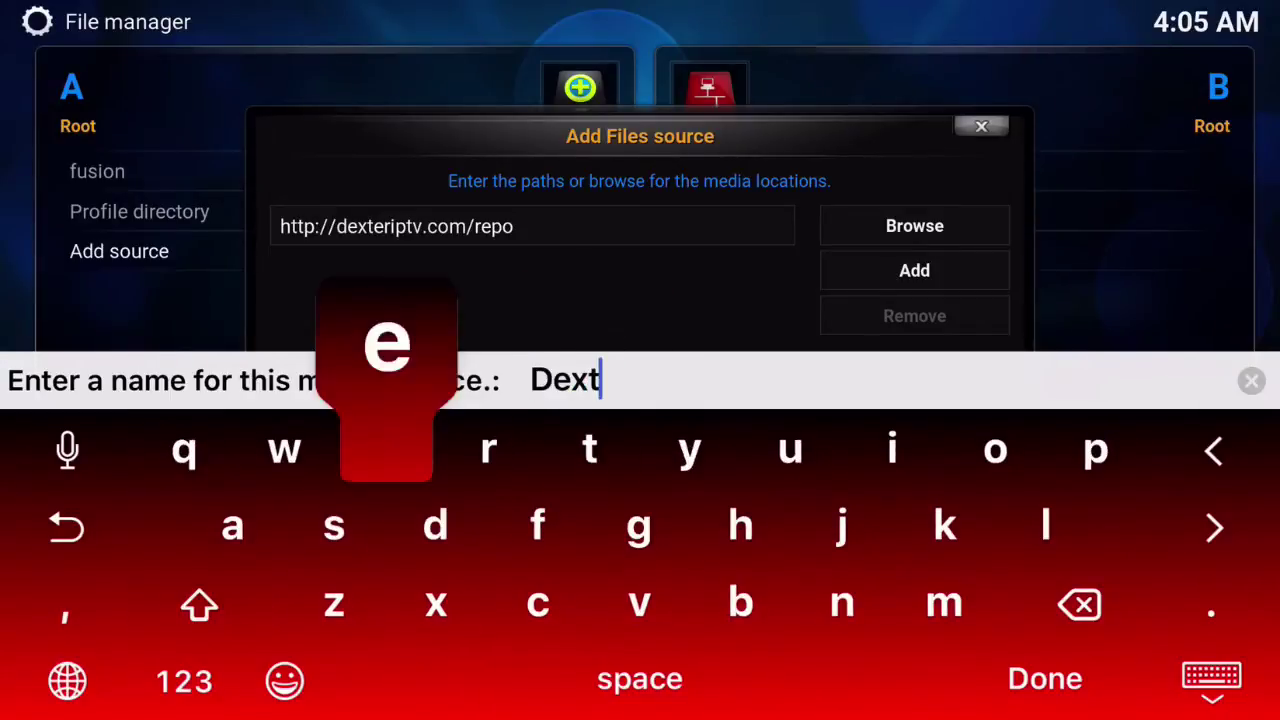
text(er T)
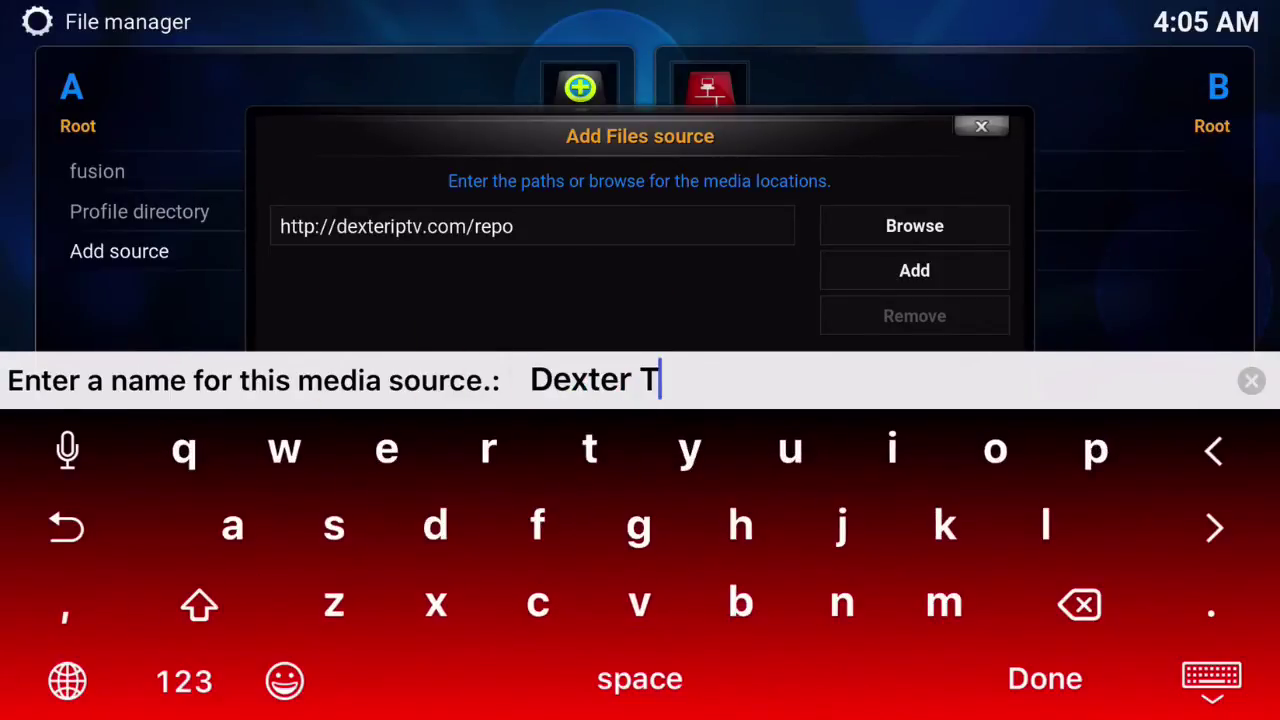
text(V)
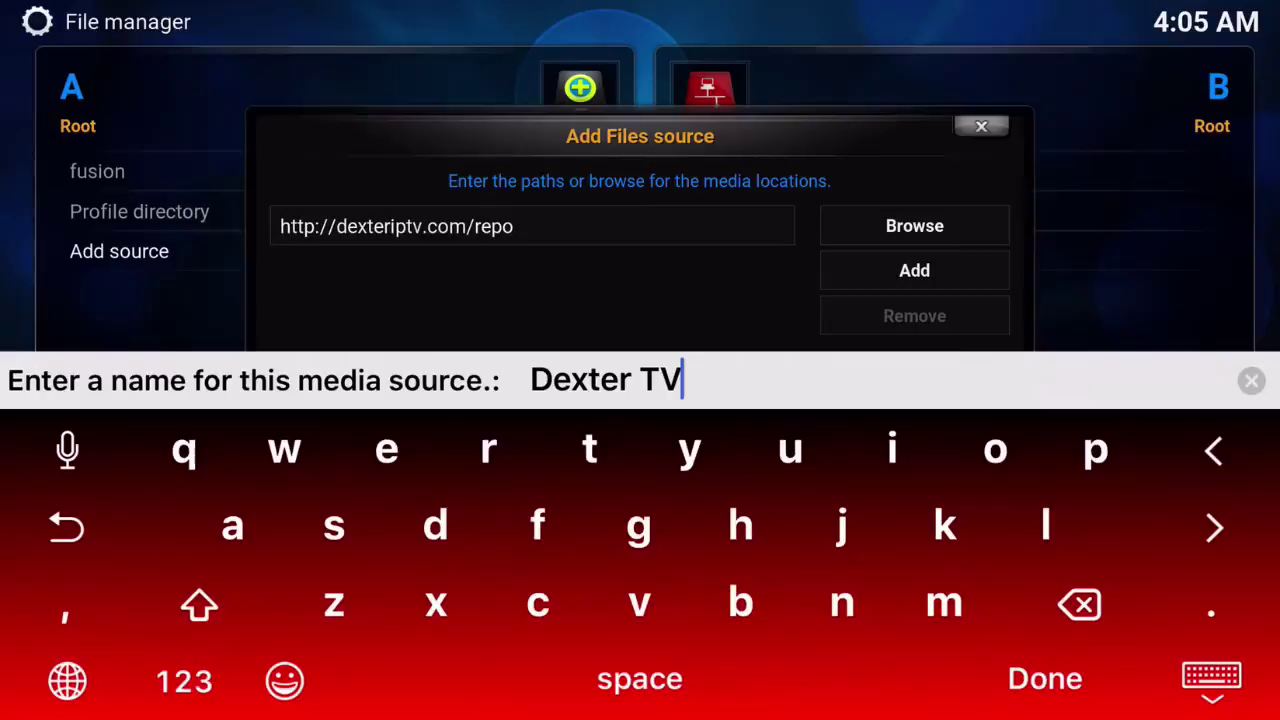
key(Return)
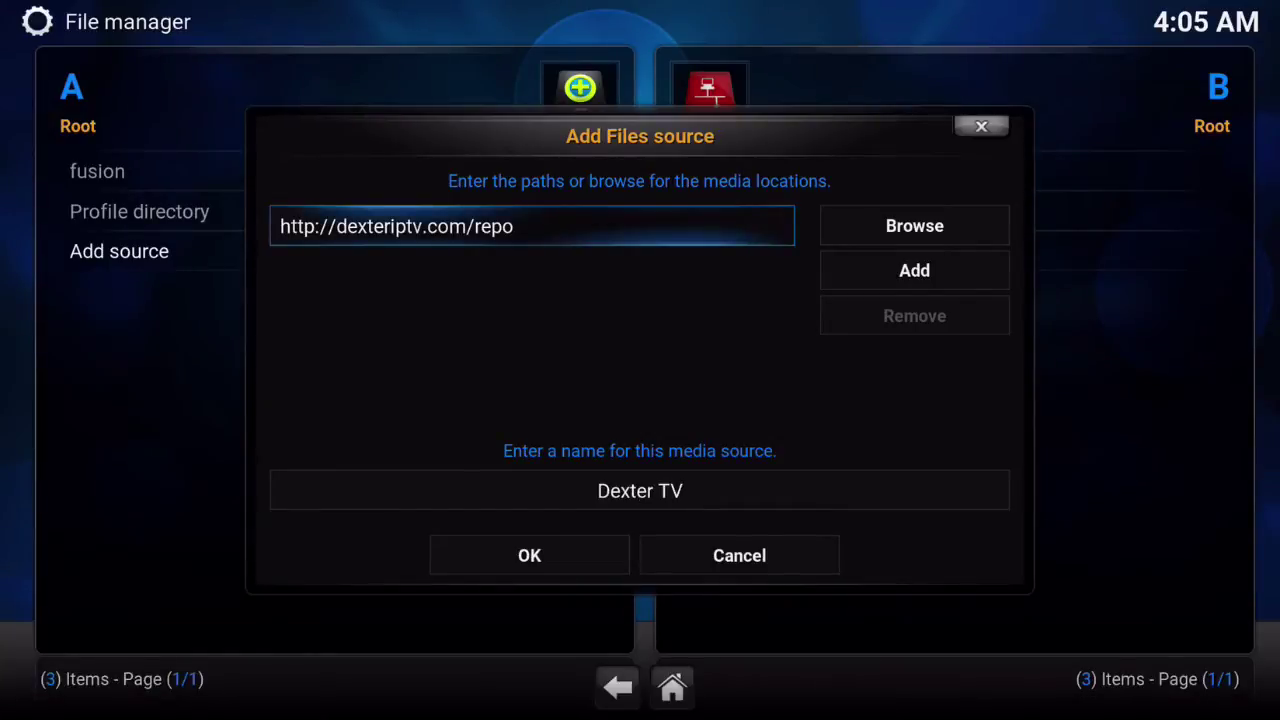
click(529, 555)
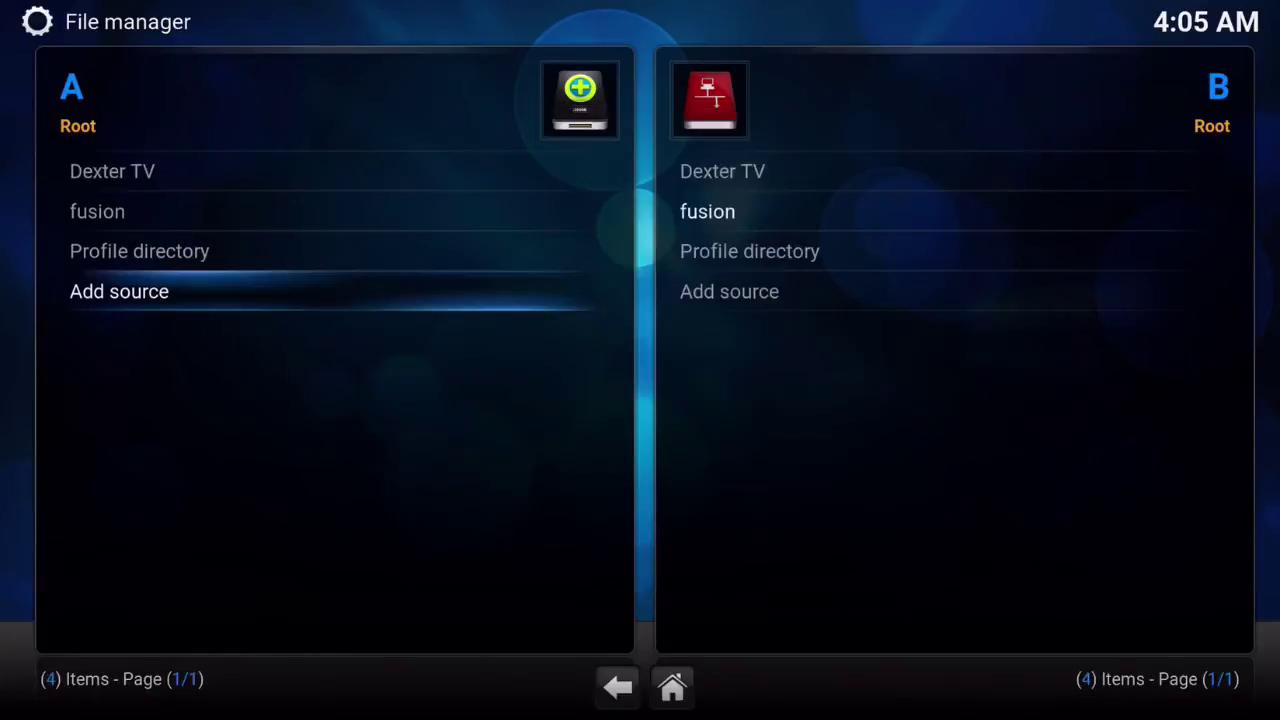
- Return to the home screen and open SYSTEM > Settings
key(Escape)
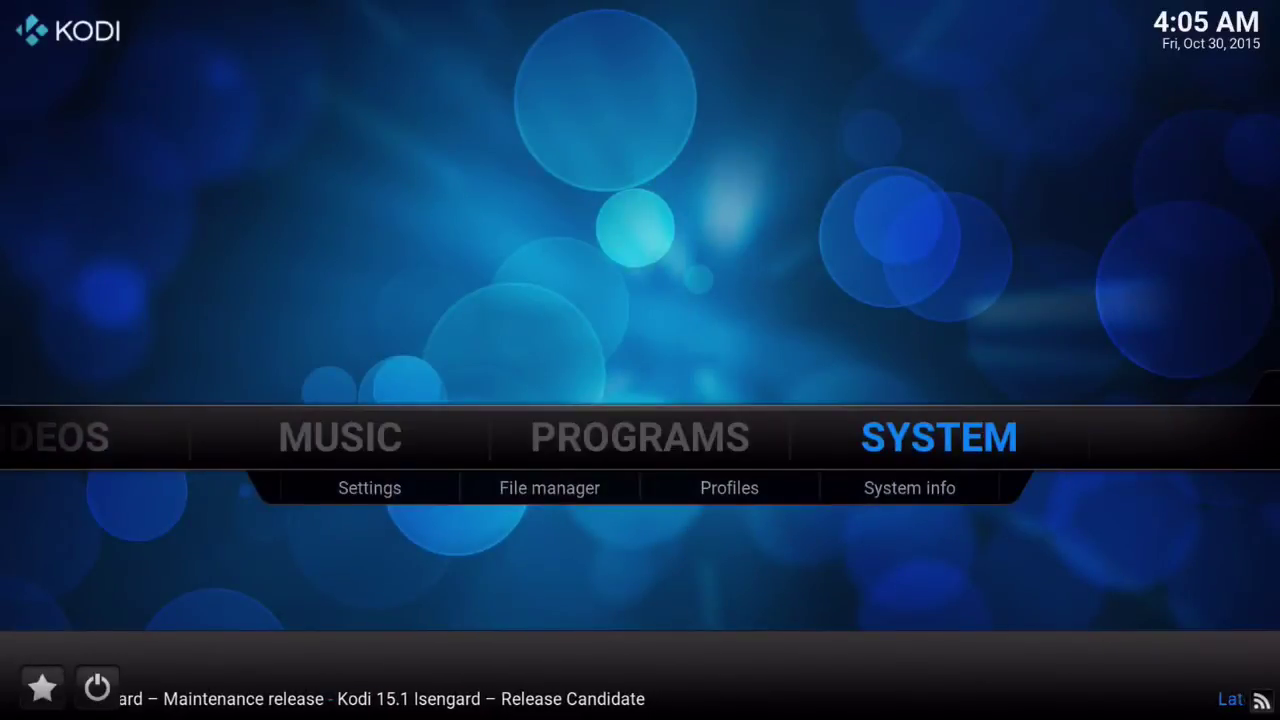
key(Return)
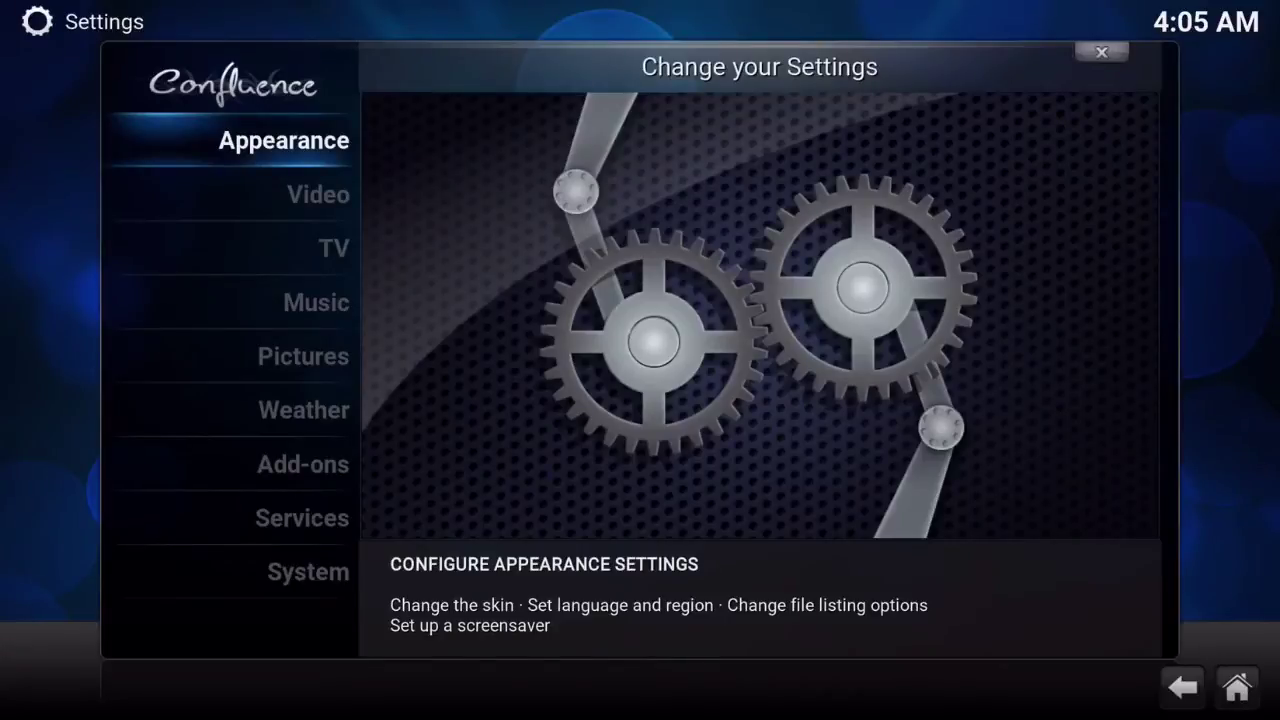
- Install repository.dextertv.zip through Add-ons > Install from zip file > Dexter TV
key(Down)
key(Down)
key(Down)
key(Return)
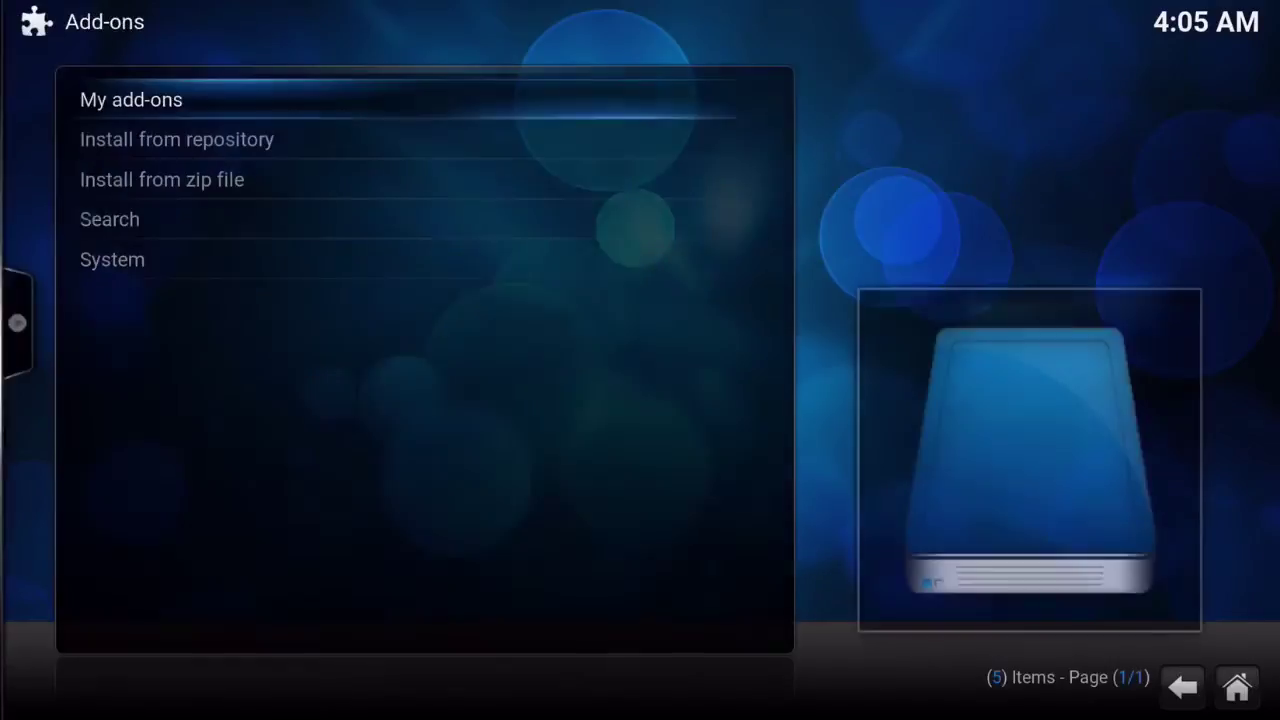
key(Down)
key(Down)
key(Return)
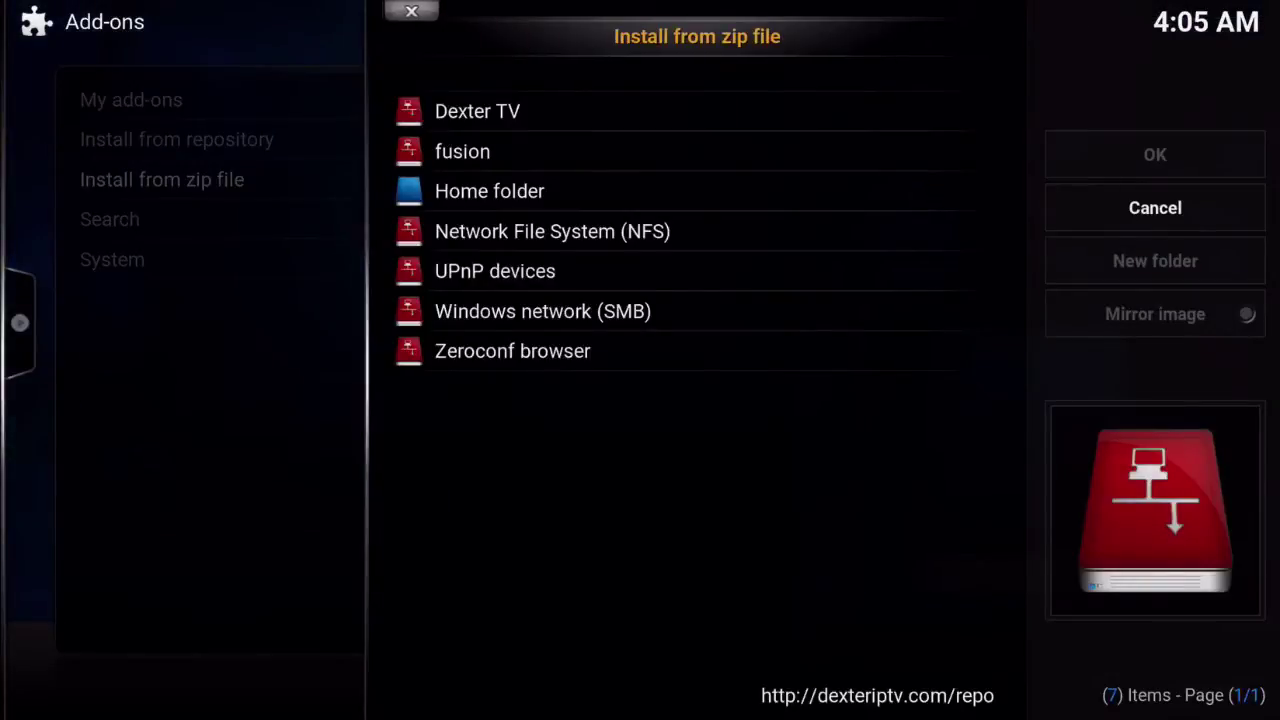
key(Left)
key(Return)
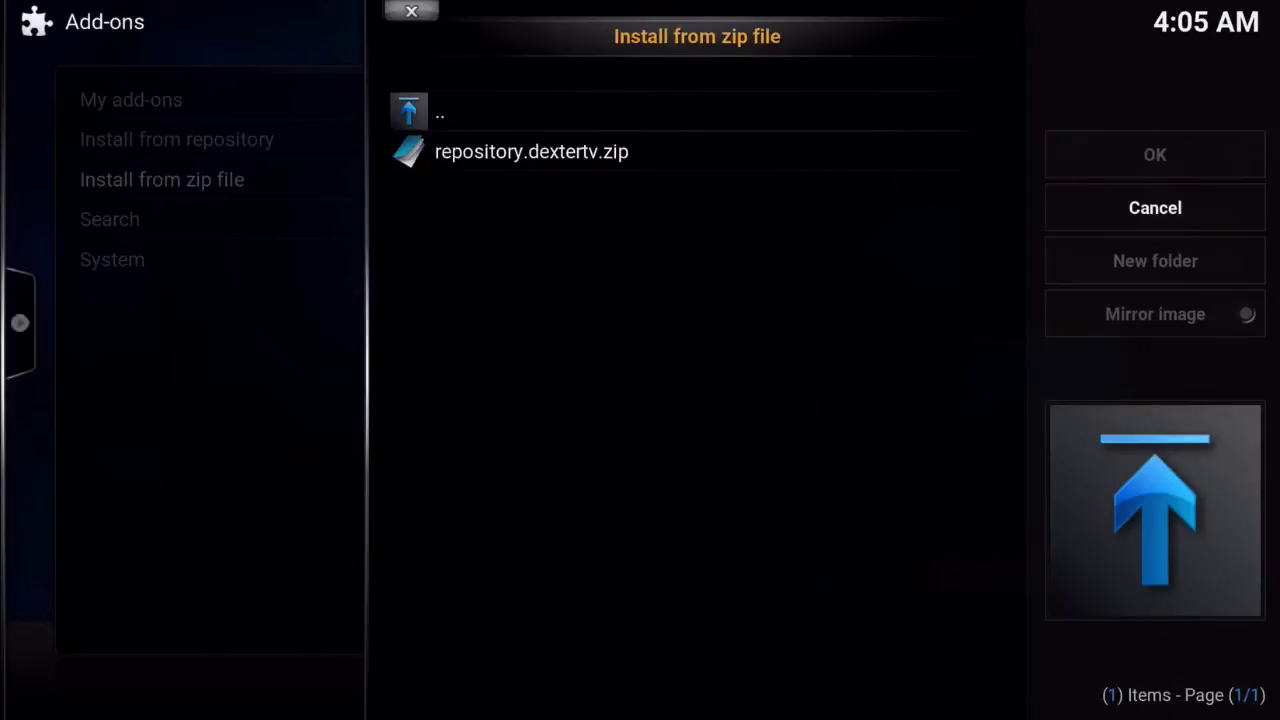
key(Down)
key(Return)
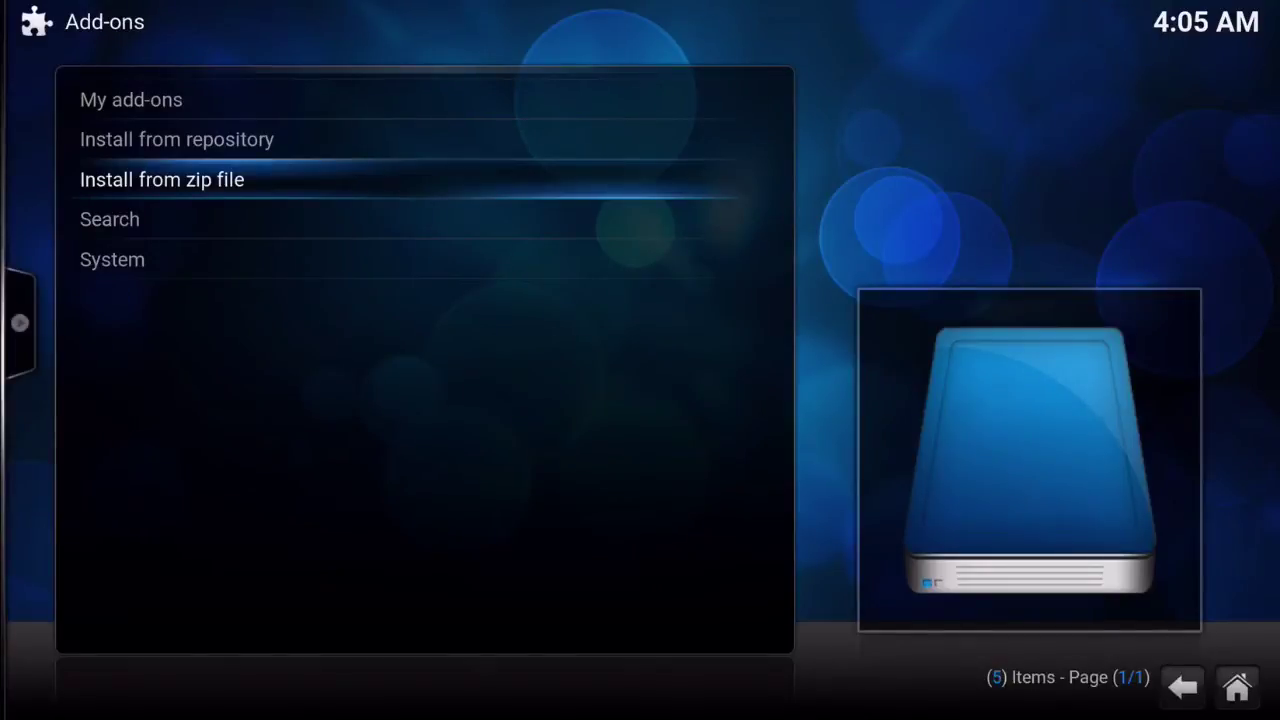
- Install dexterTV from dextertv repo > Video add-ons, then back out to the Add-ons menu
key(Up)
key(Return)
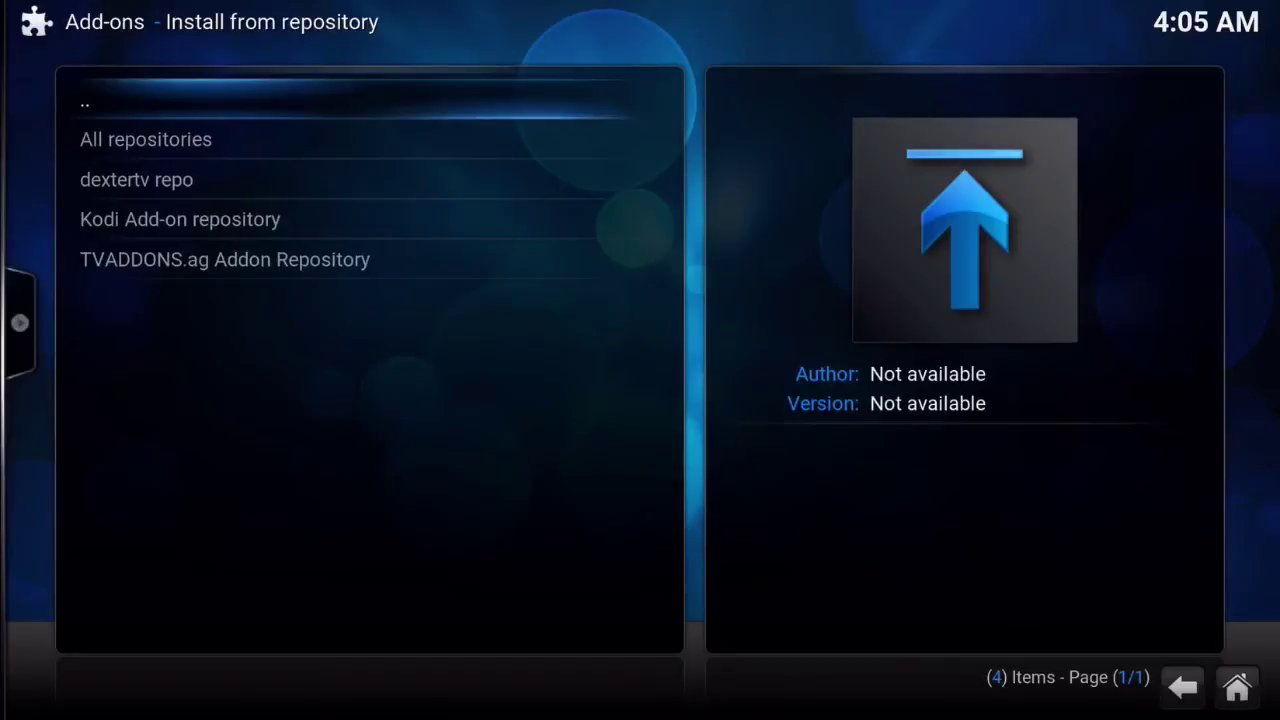
key(Down)
key(Down)
key(Return)
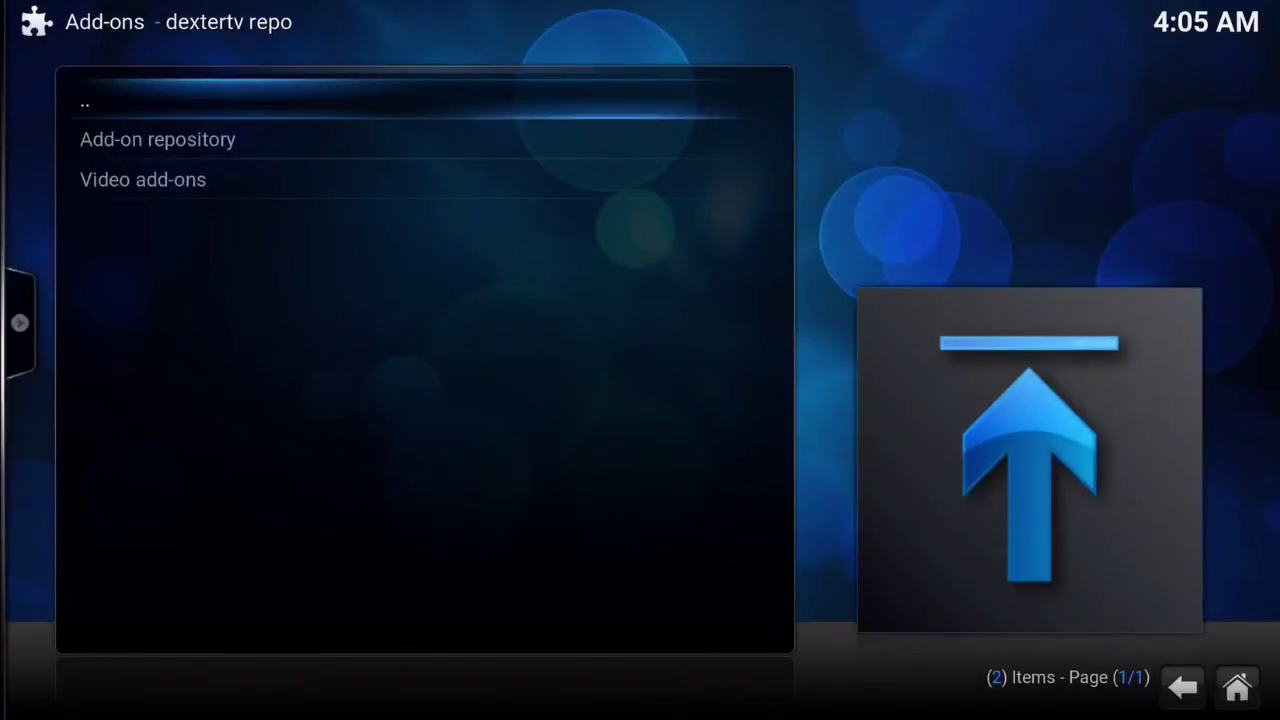
key(Down)
key(Down)
key(Return)
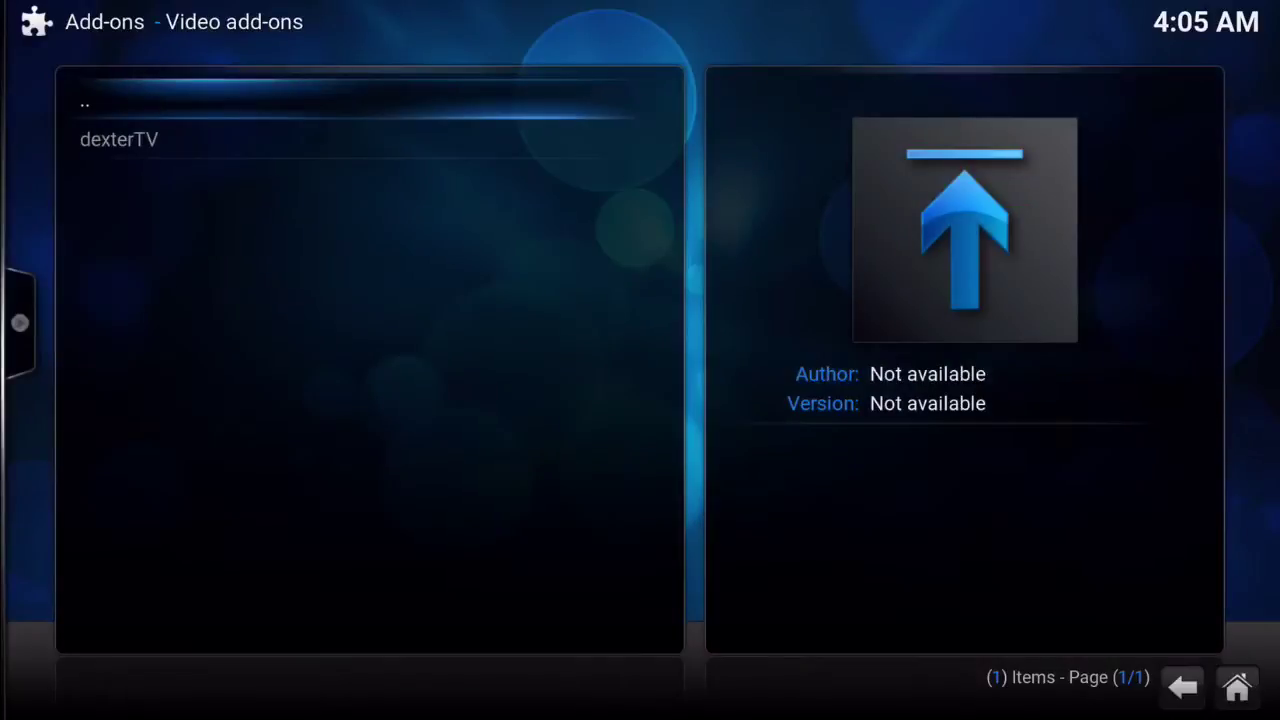
key(Down)
key(Return)
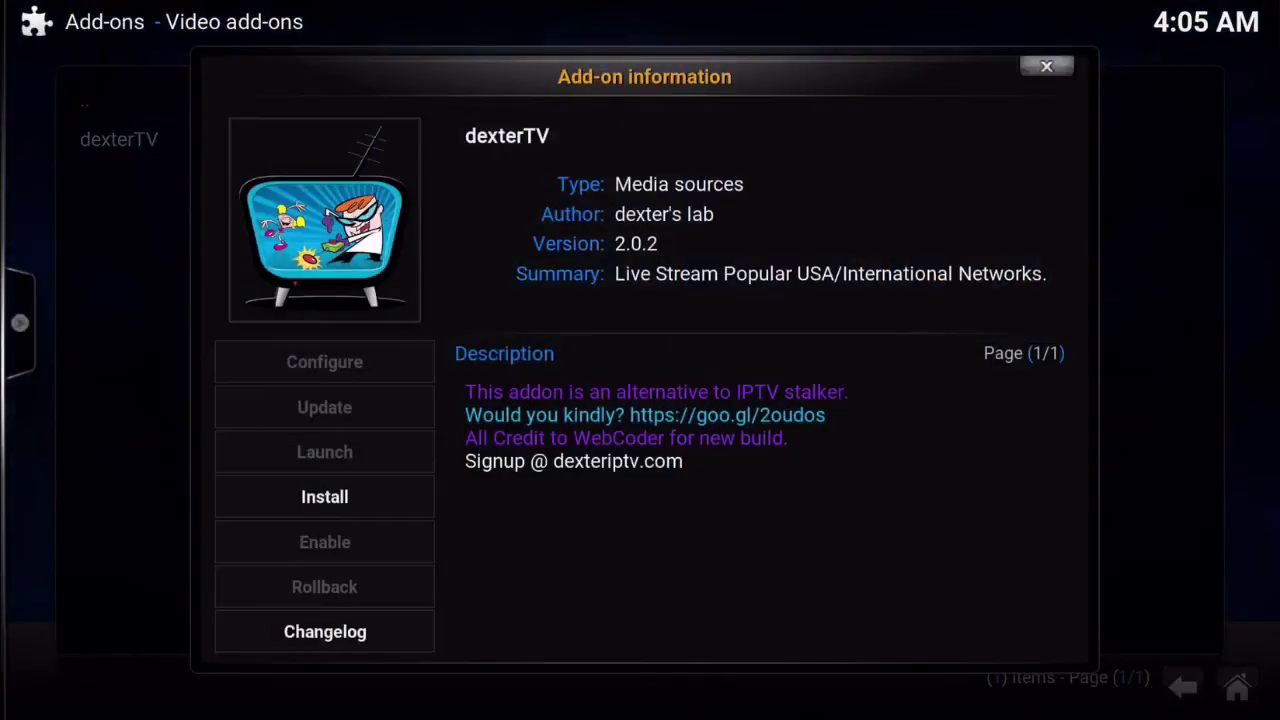
key(Return)
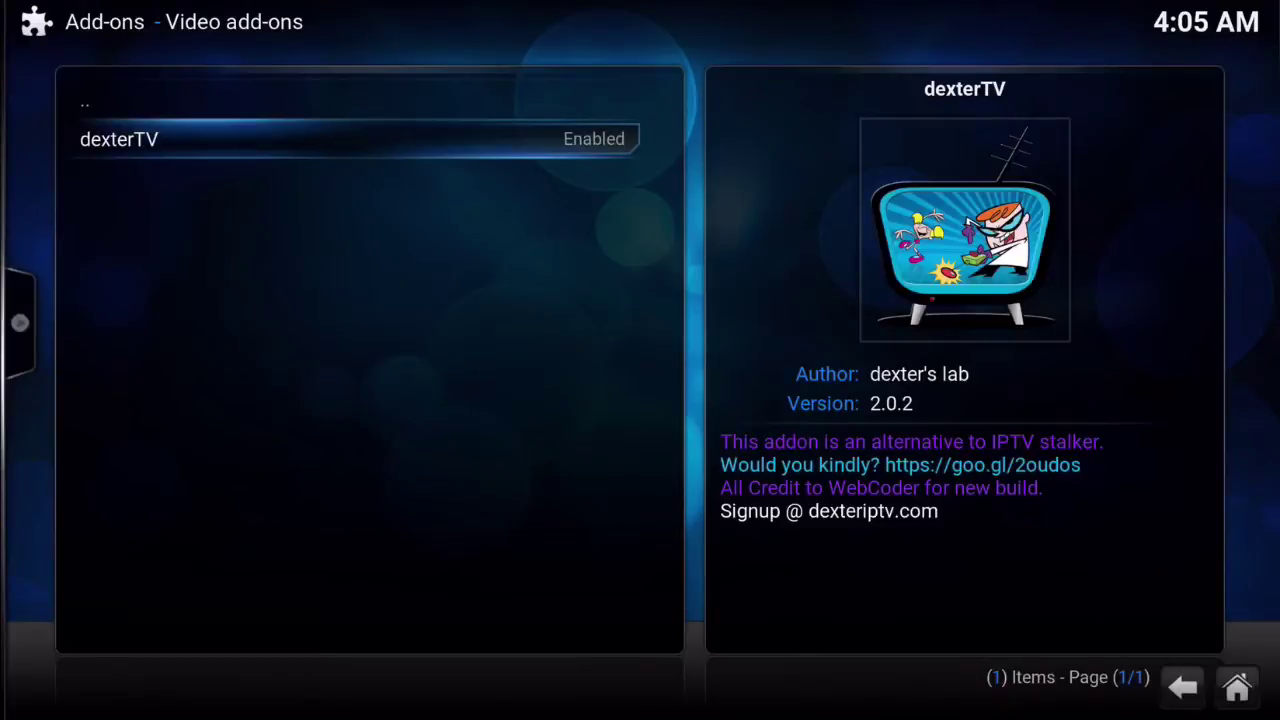
key(BackSpace)
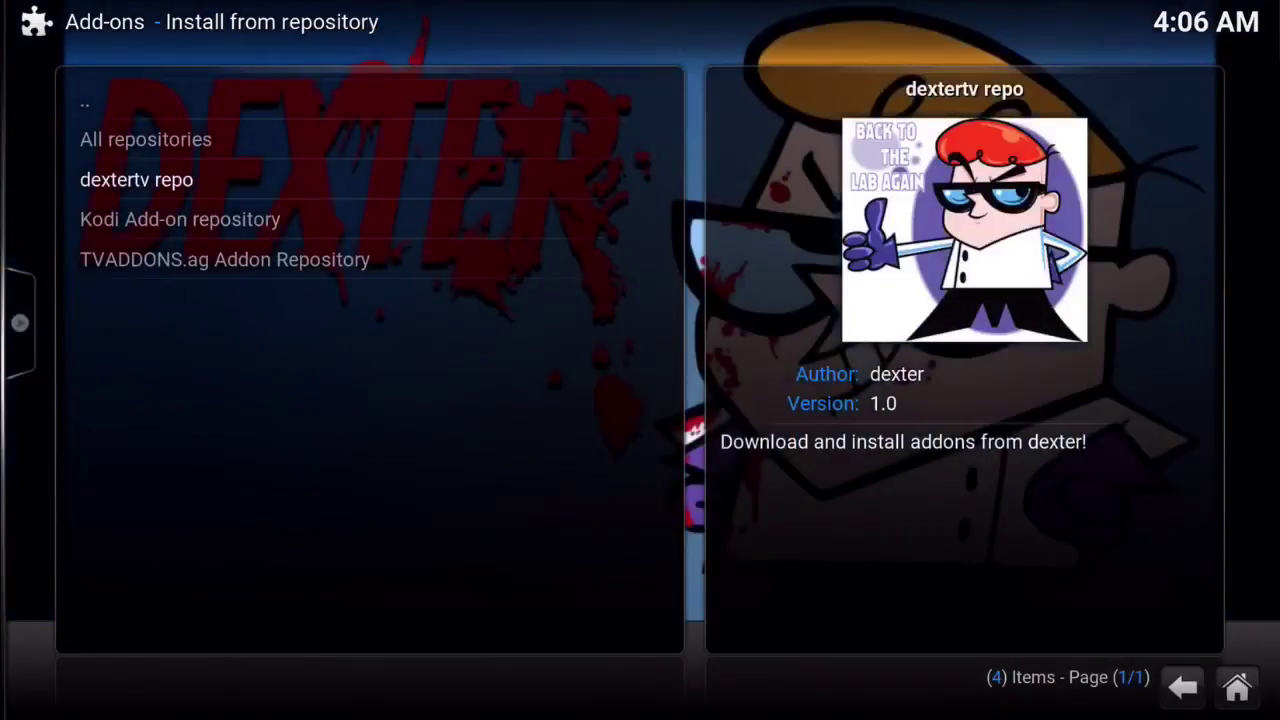
click(1182, 686)
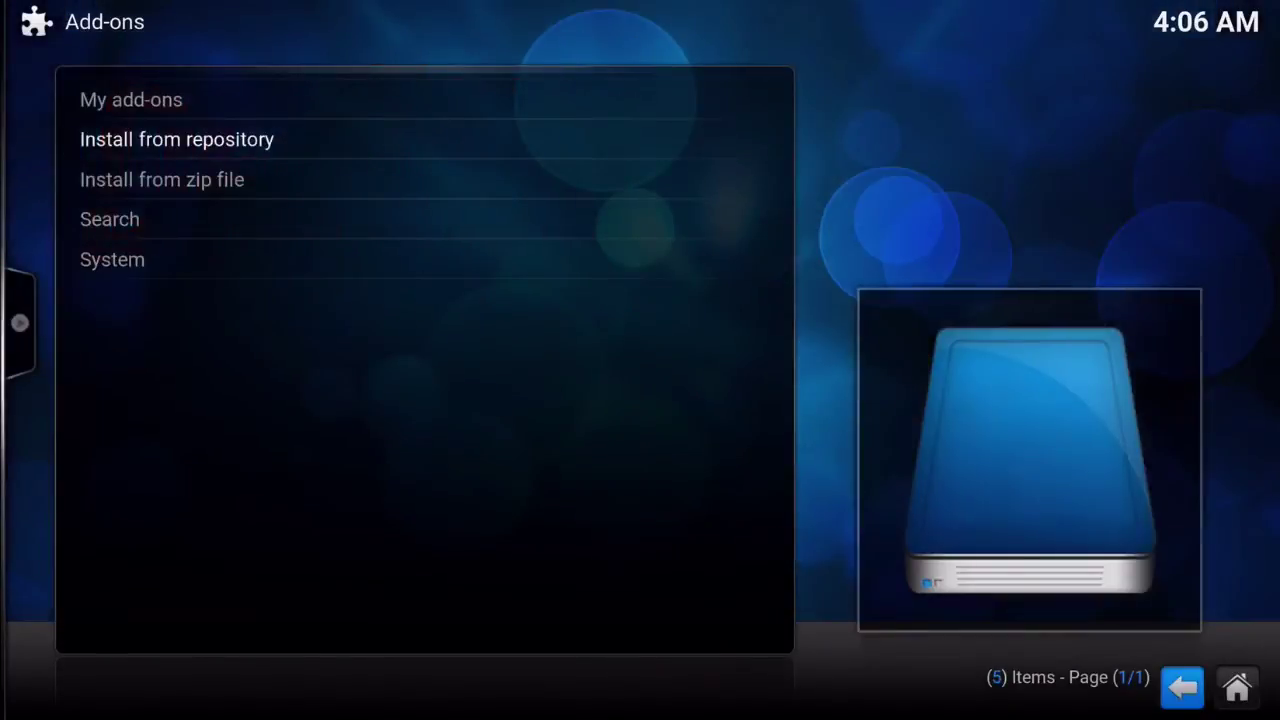
- Back out to home and launch dexterTV from VIDEOS > Video add-ons
key(BackSpace)
key(BackSpace)
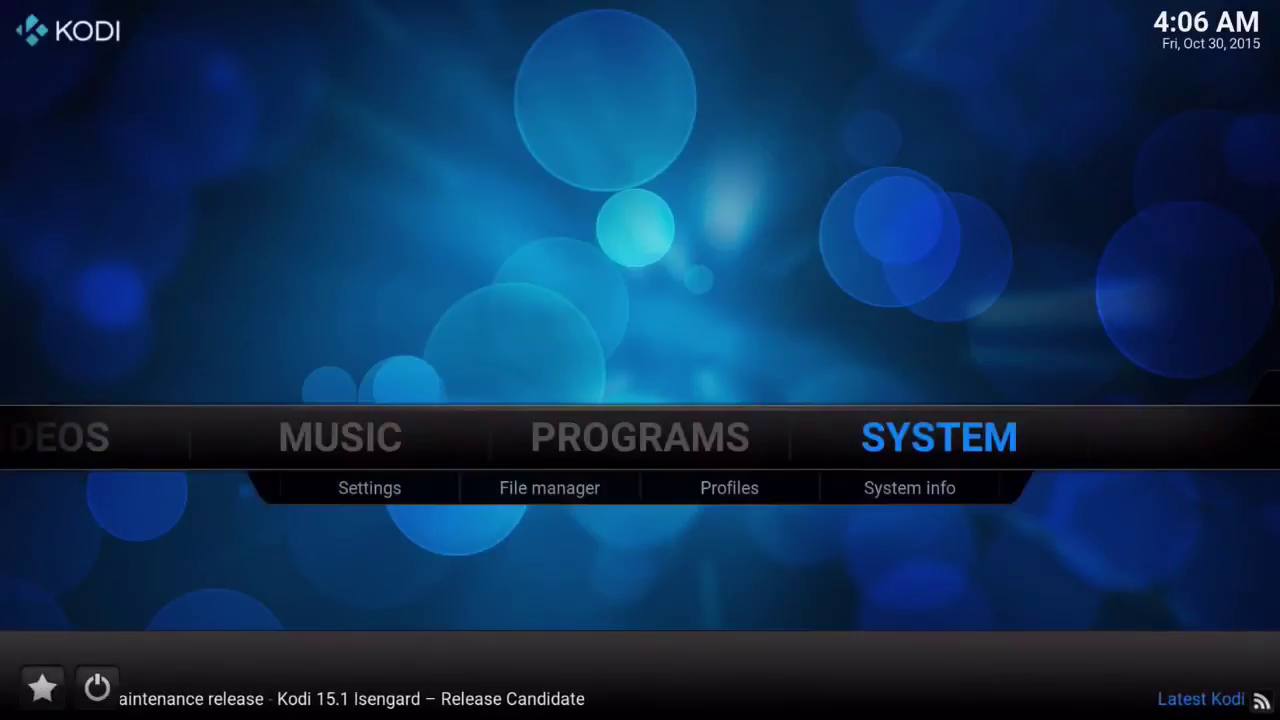
key(Left)
key(Left)
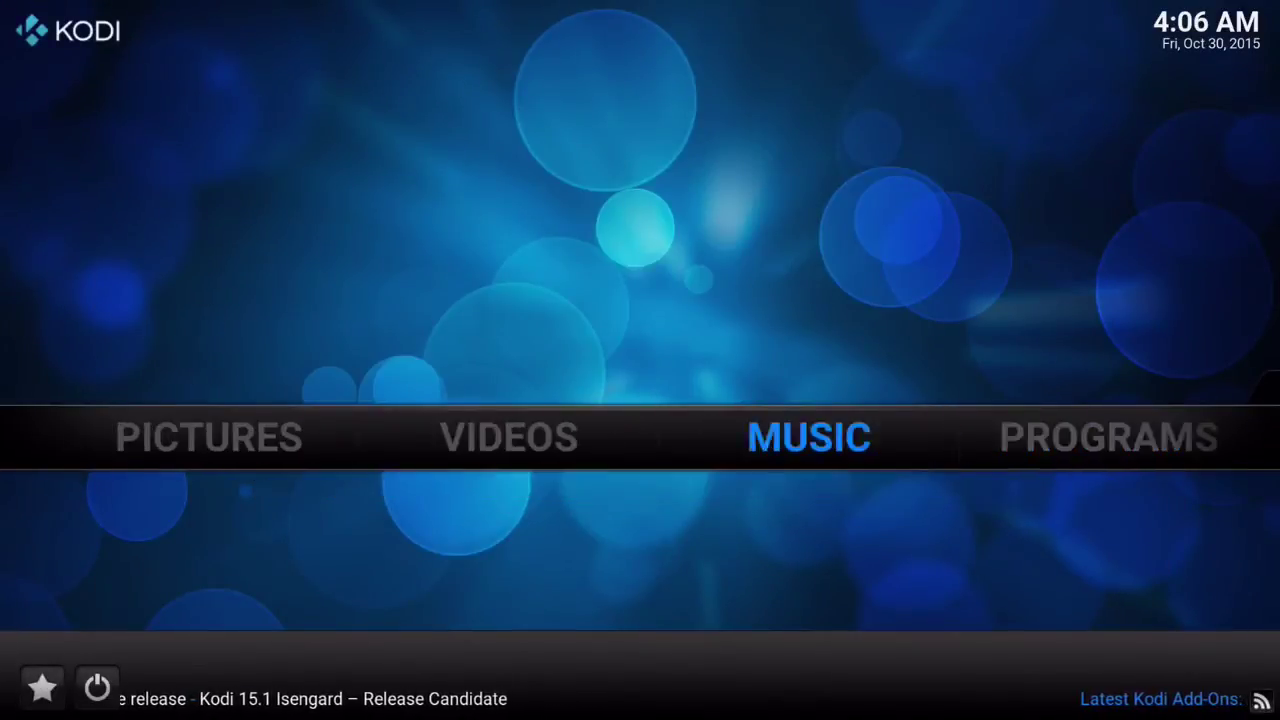
key(Left)
key(Return)
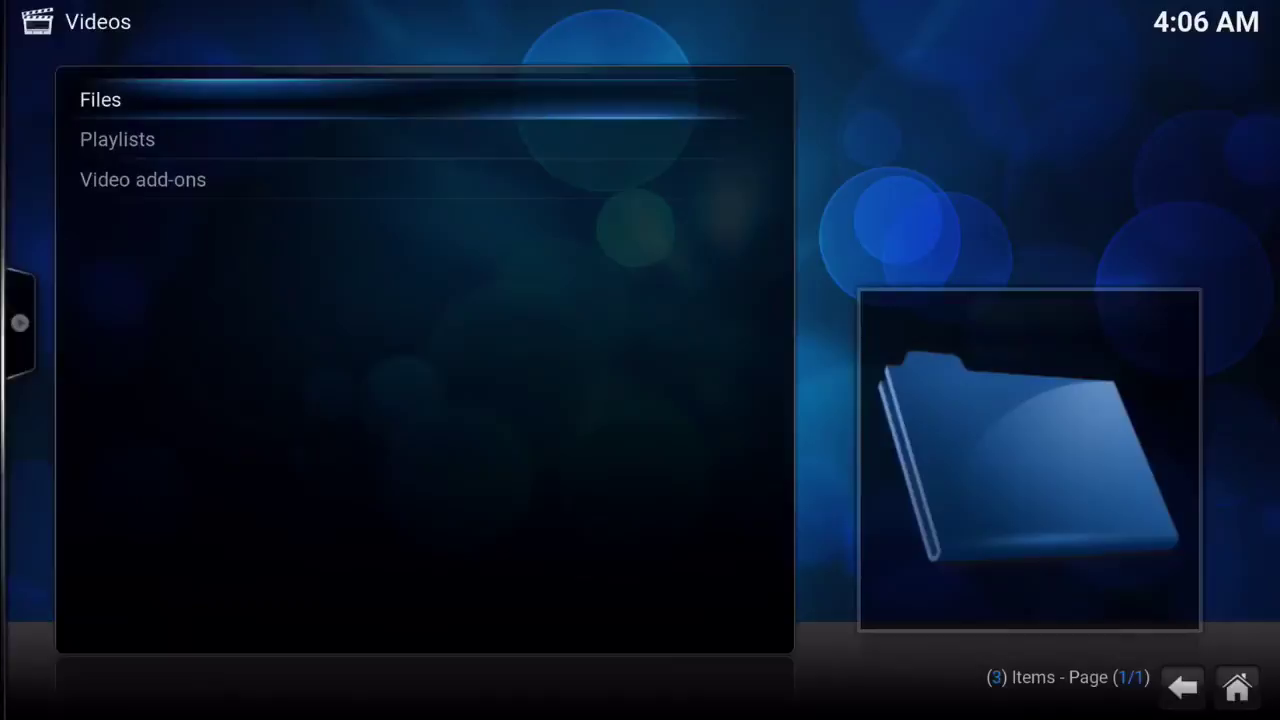
key(Down)
key(Down)
key(Return)
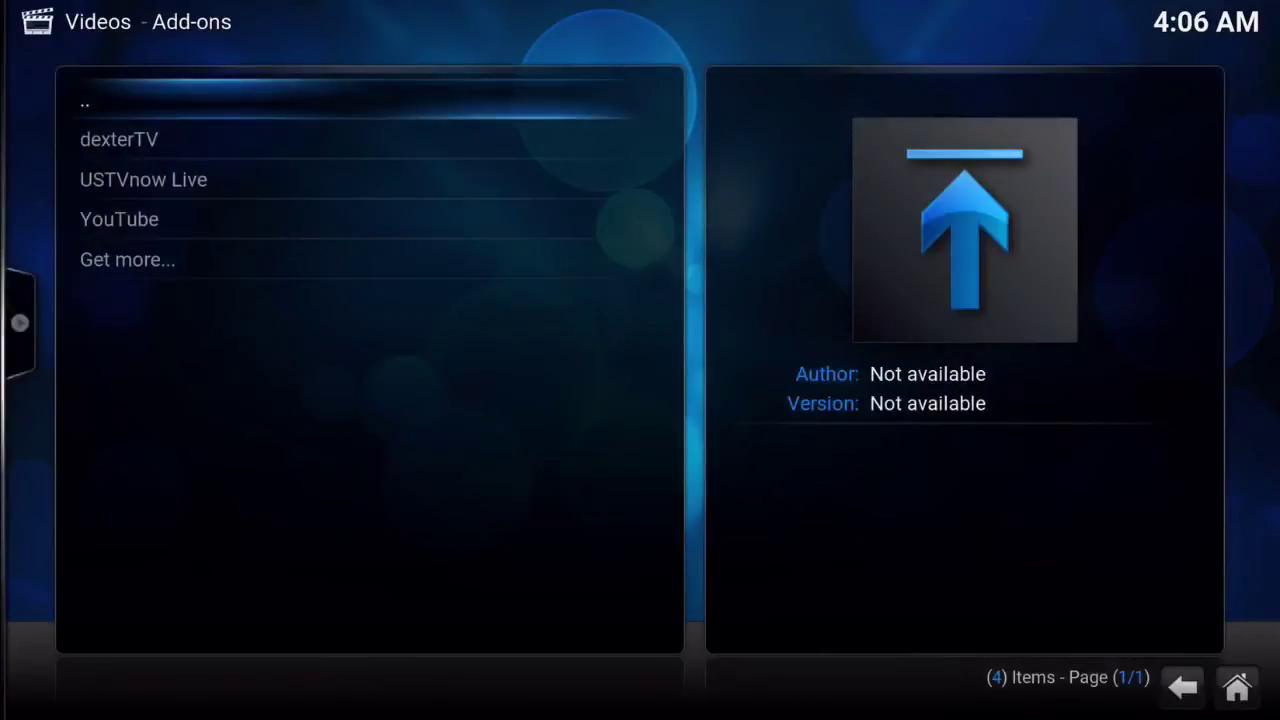
key(Down)
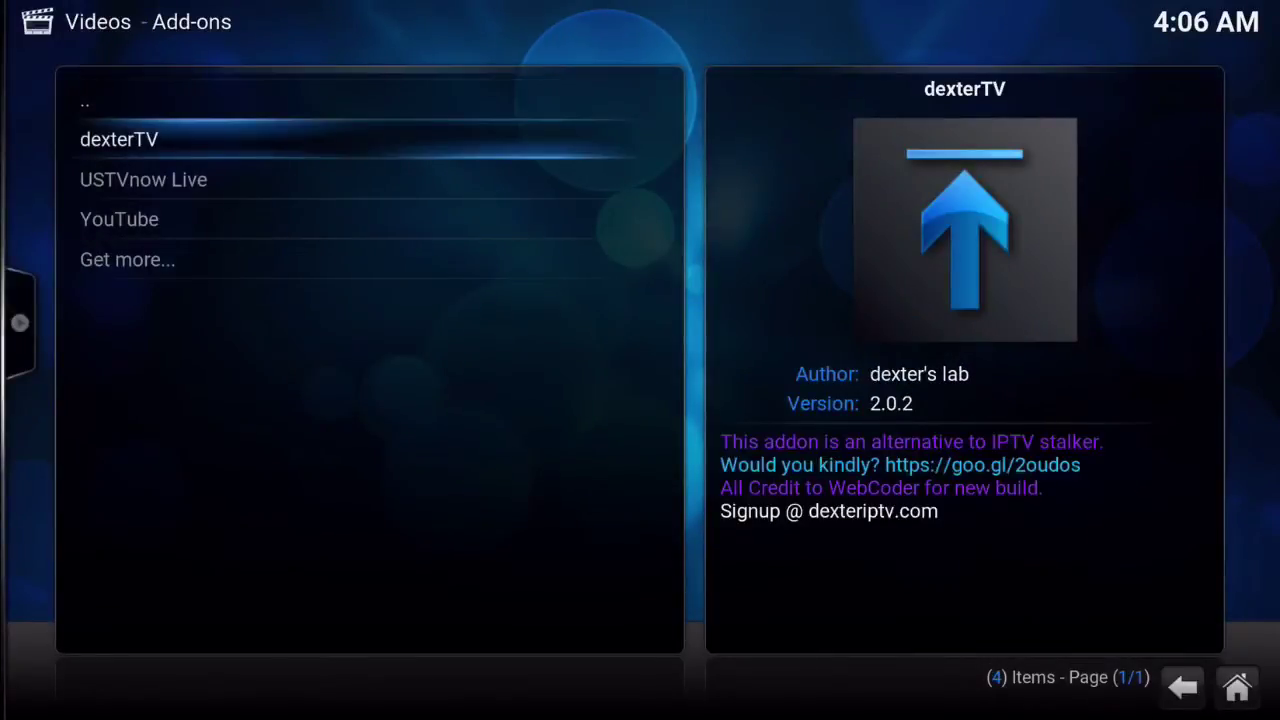
key(Return)
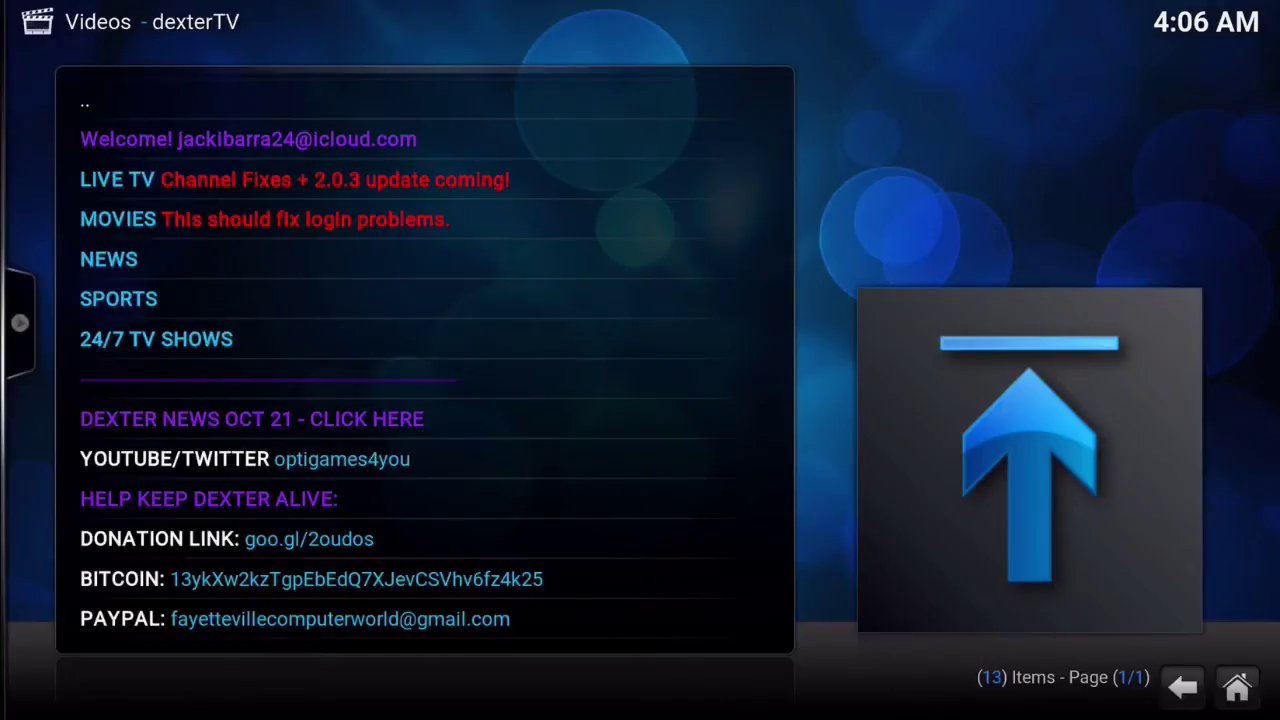
click(268, 370)
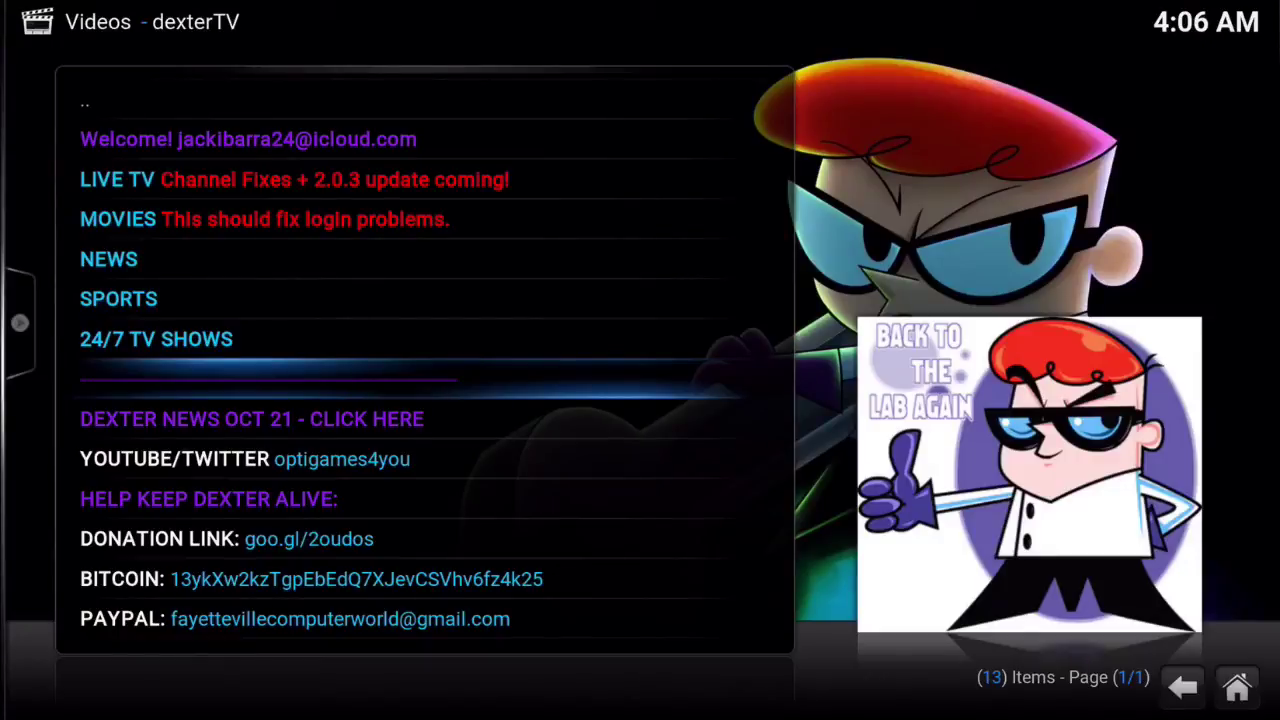
- Browse the ANIMATED show list past South Park, King Of The Hill and Regular Show, then go back
key(Return)
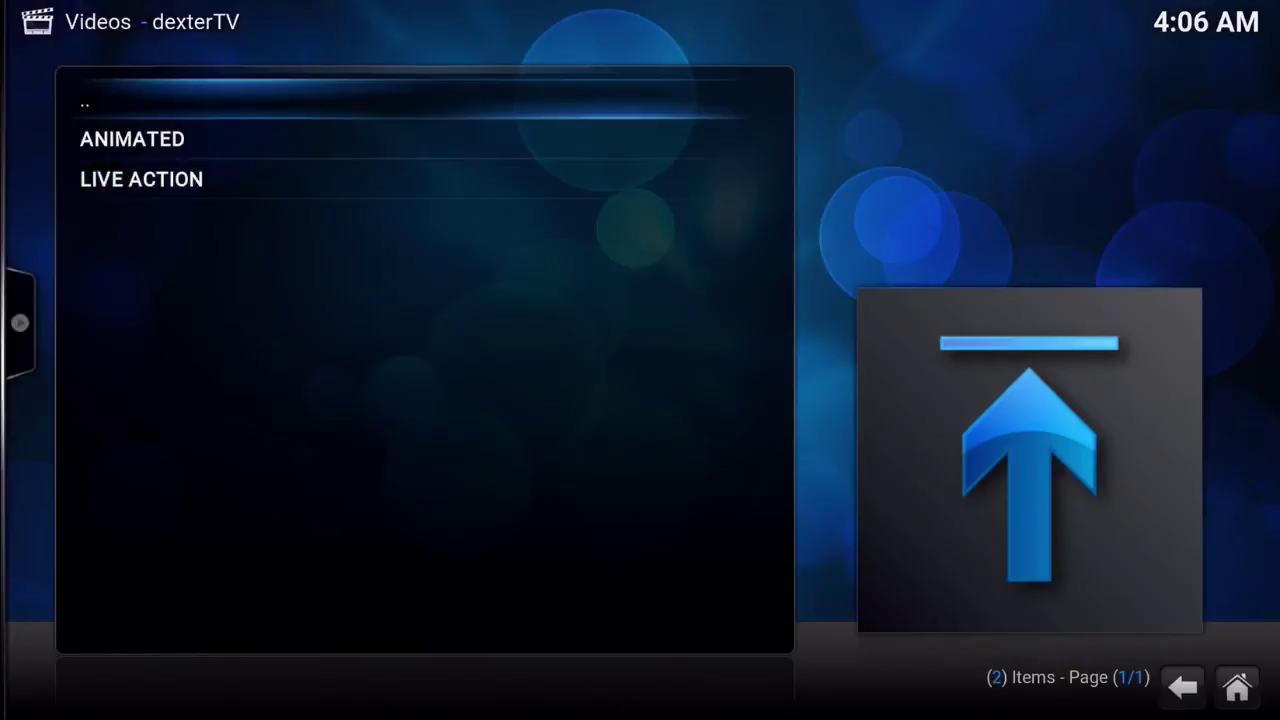
key(Down)
key(Return)
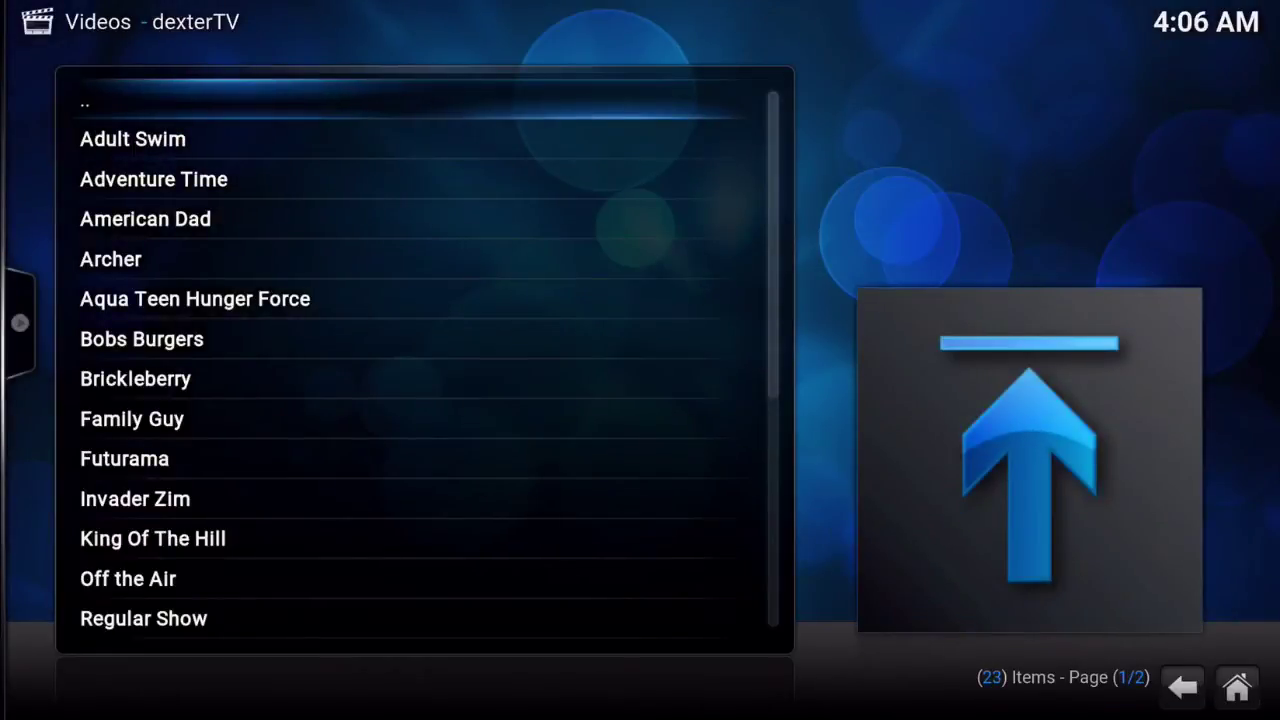
key(Down)
key(Down)
key(Down)
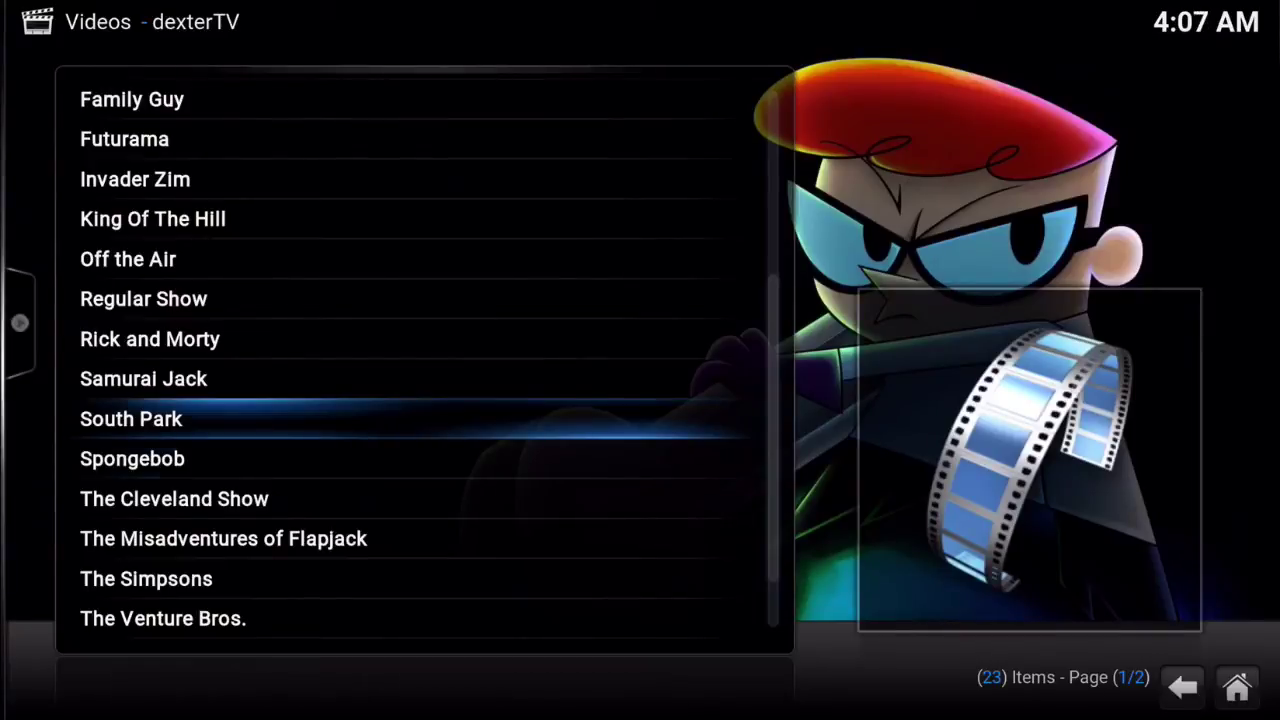
key(Down)
key(Down)
key(Up)
key(Up)
key(Up)
key(Up)
key(Up)
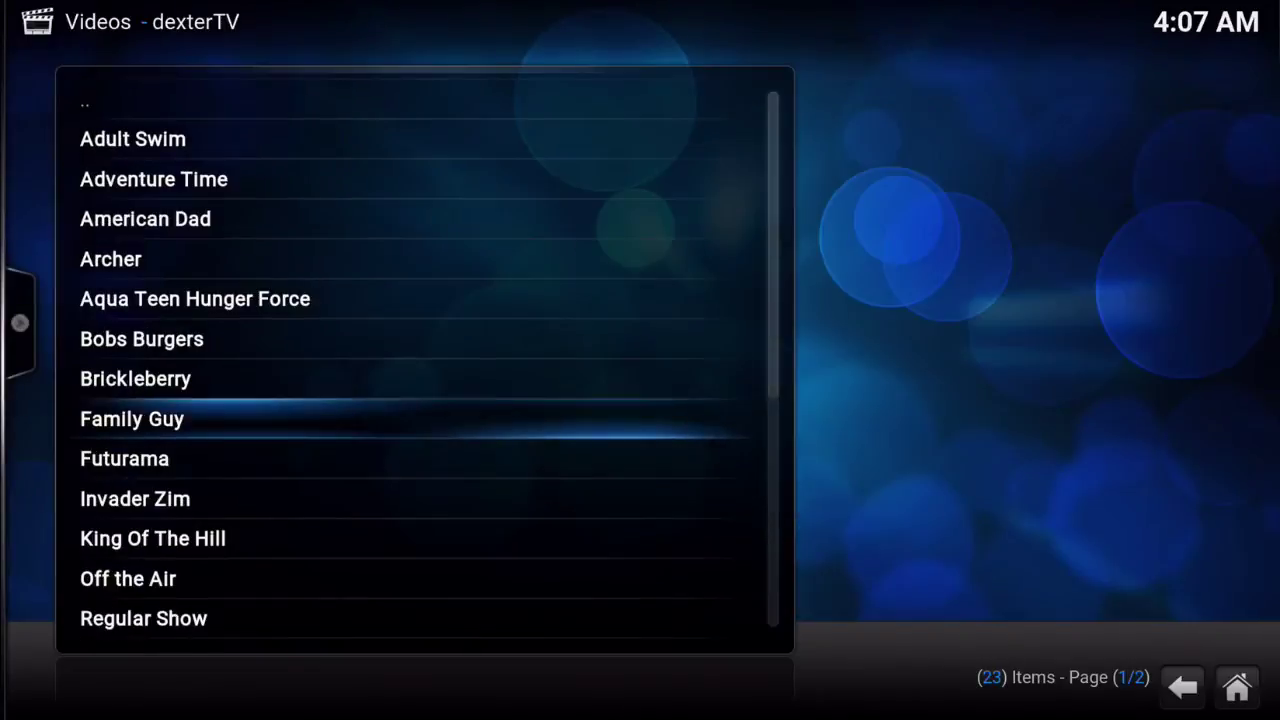
key(Down)
key(Down)
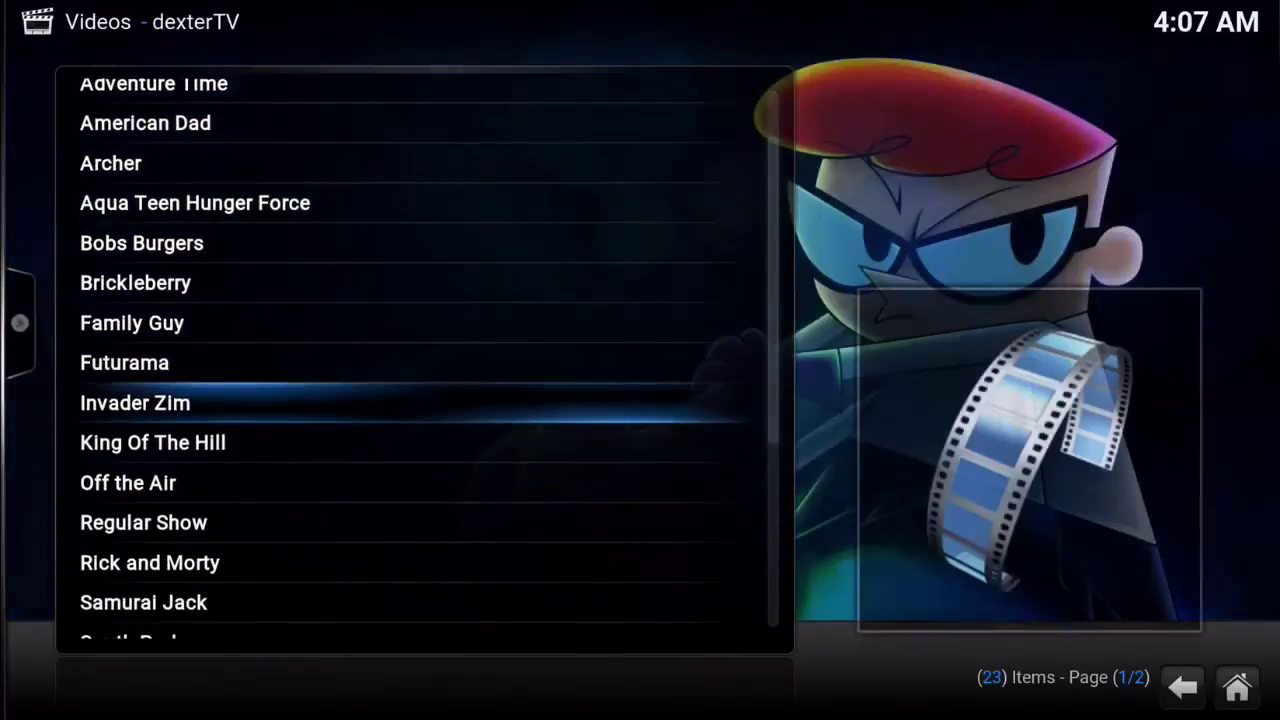
key(Down)
key(Up)
key(Down)
key(Down)
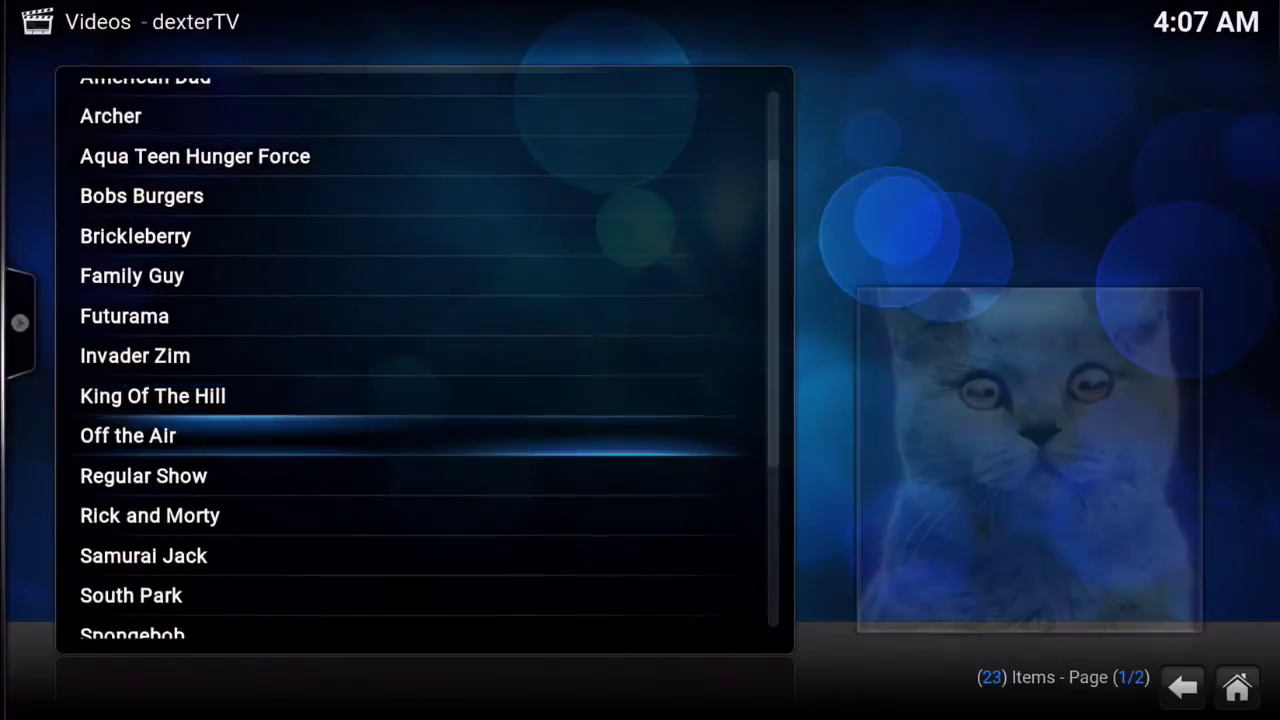
key(Down)
key(Down)
key(Down)
key(Down)
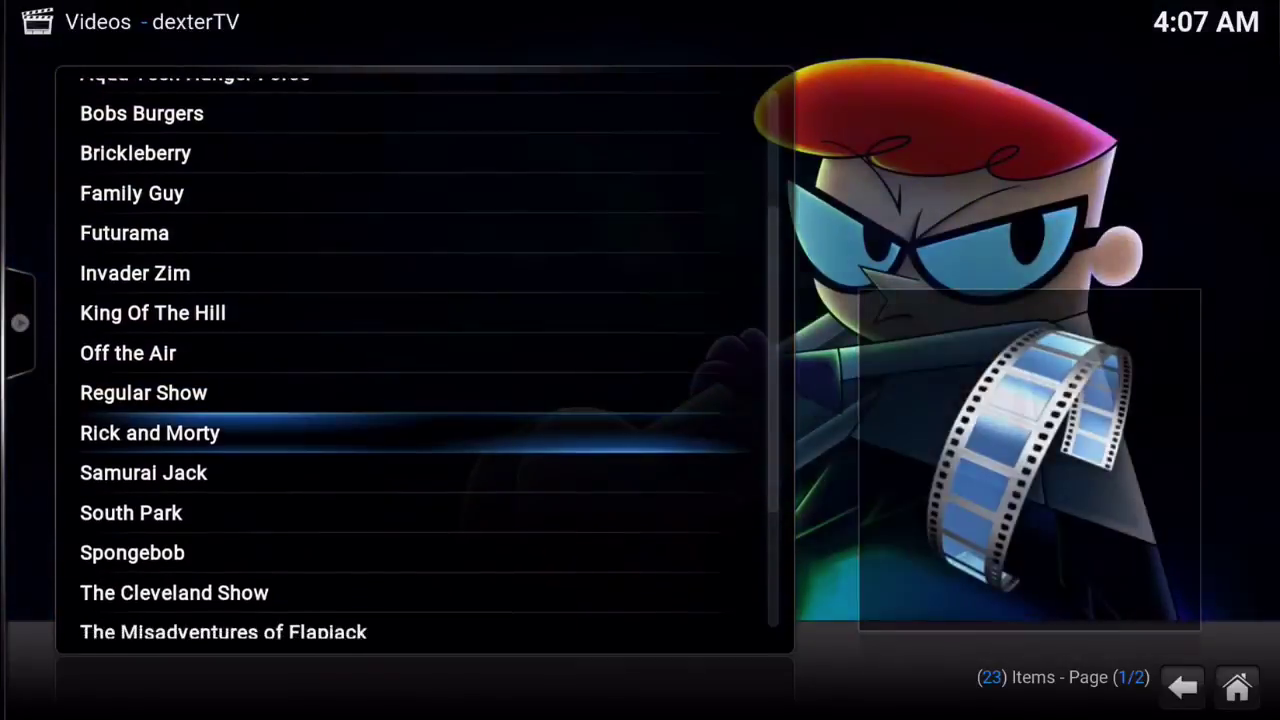
key(Down)
key(Down)
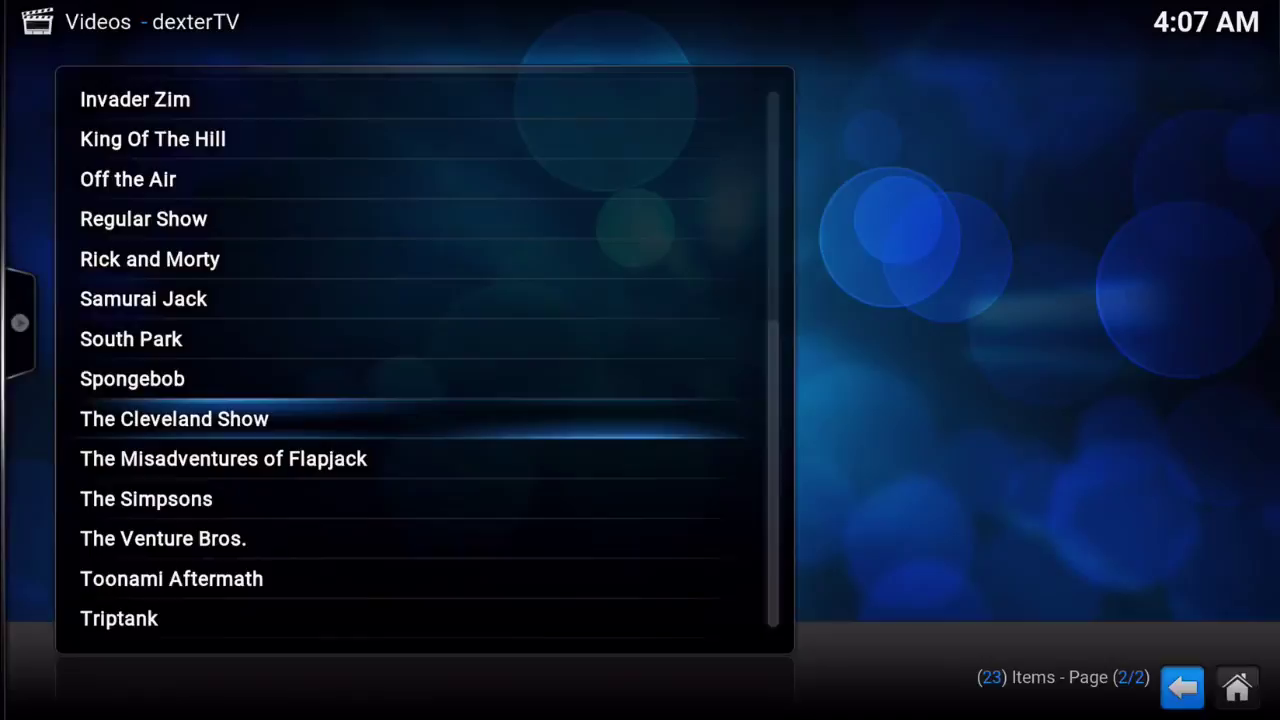
key(BackSpace)
- Browse the LIVE ACTION list down past Man vs Wild to Star Trek TNG, then go back
key(Down)
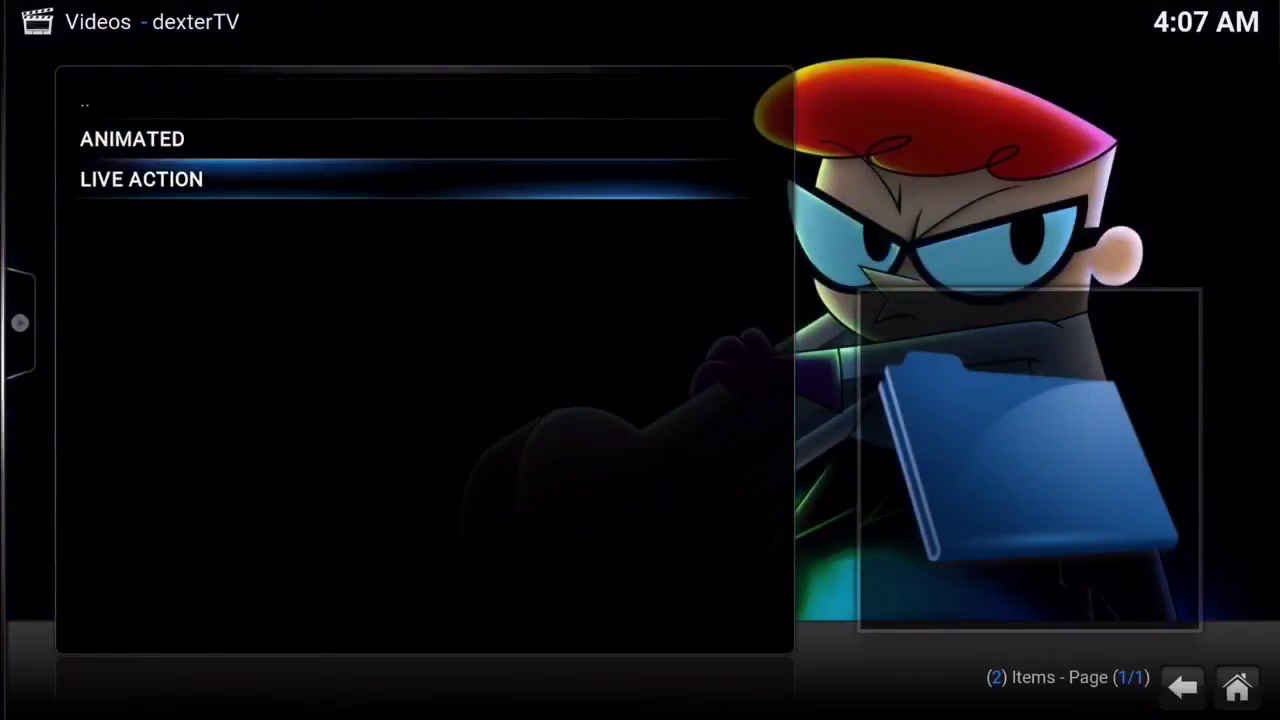
key(Return)
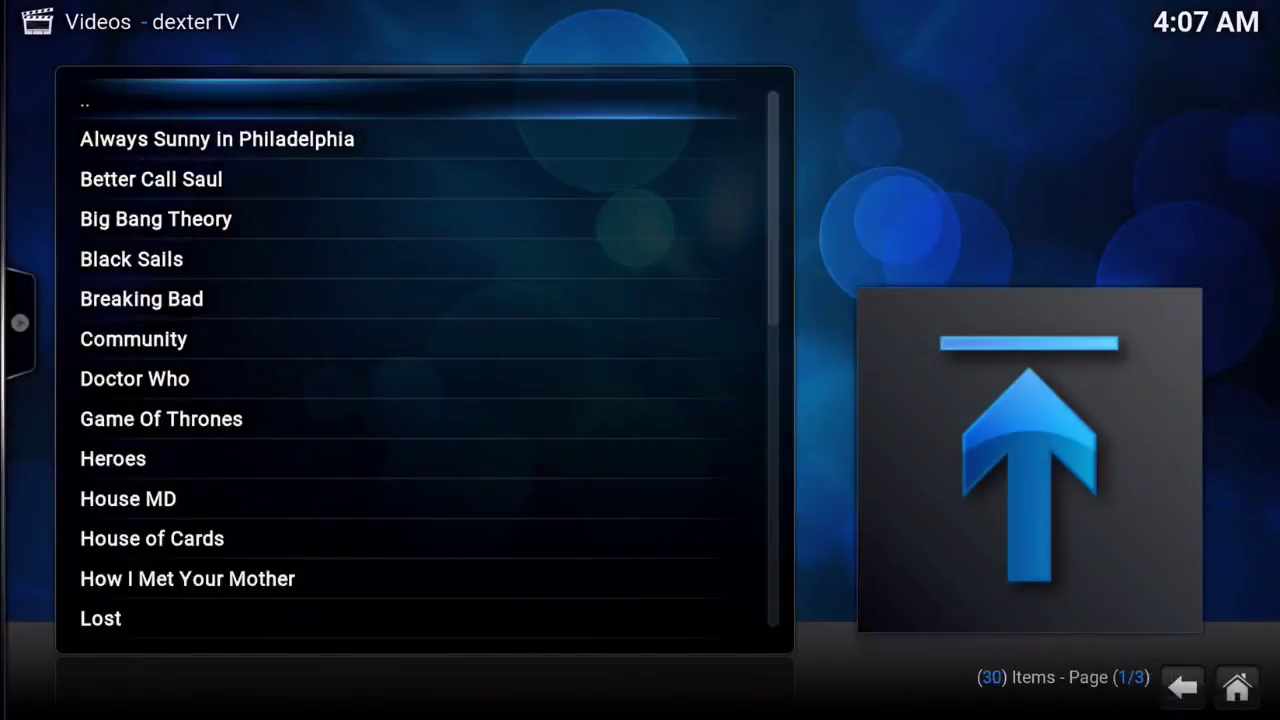
key(Down)
key(Down)
key(Down)
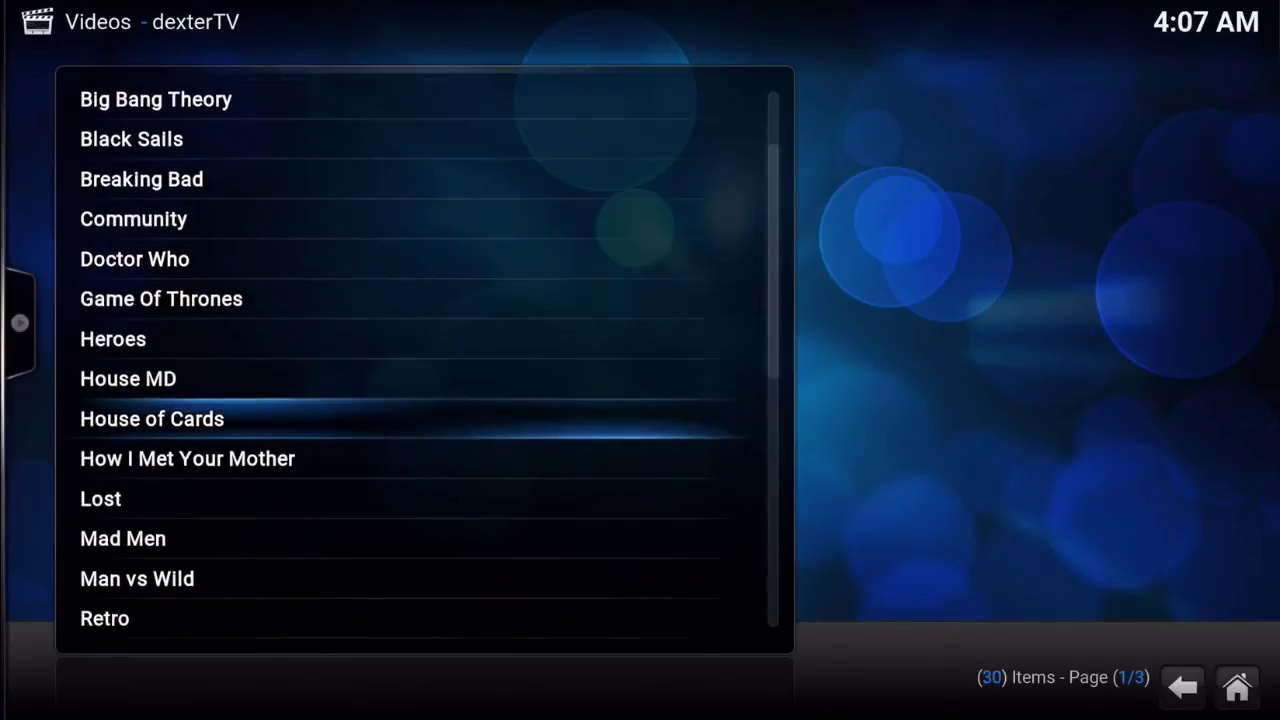
key(Down)
key(Down)
key(Down)
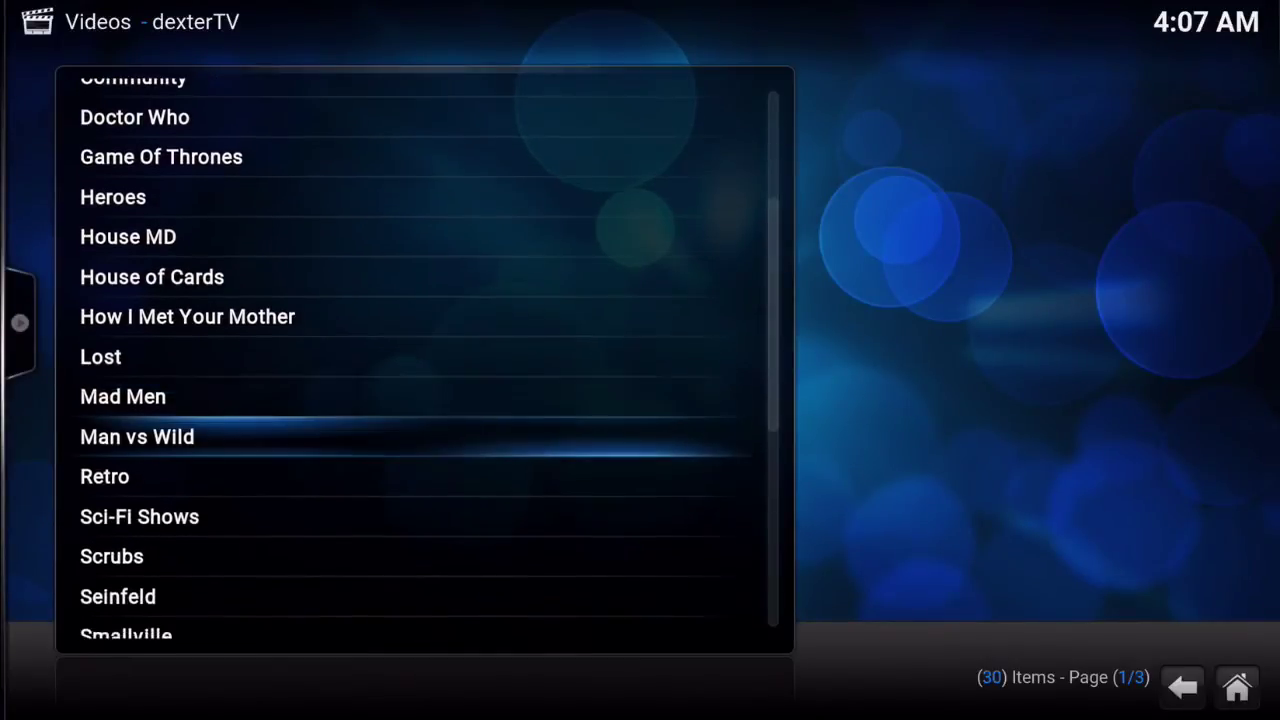
key(Down)
key(Down)
key(Down)
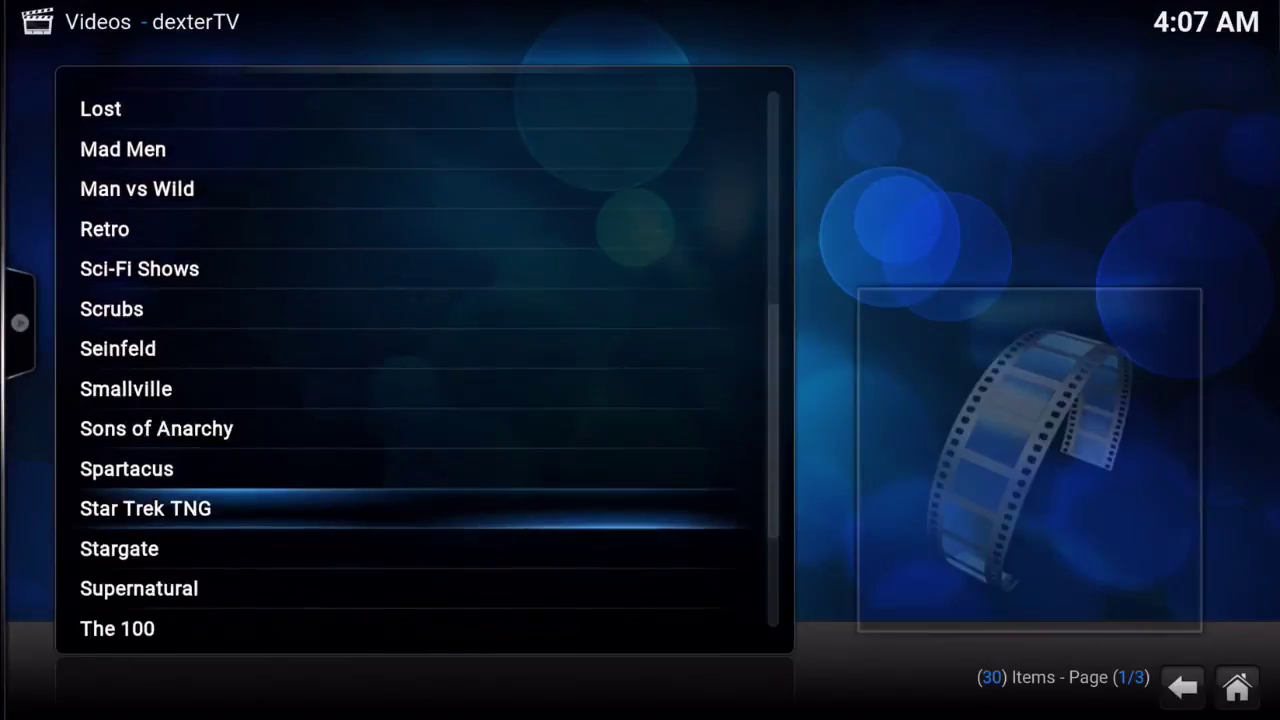
key(BackSpace)
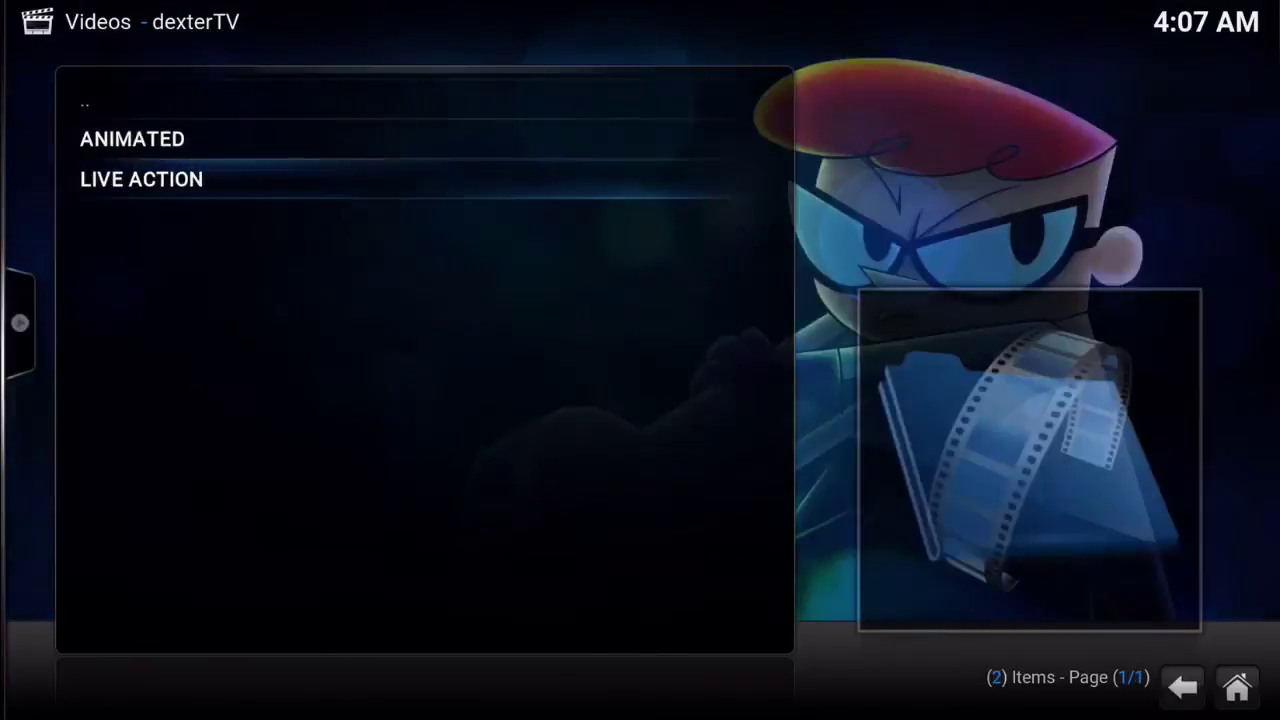
- Return to the dexterTV main menu and open LIVE TV > USA CHANNELS
key(BackSpace)
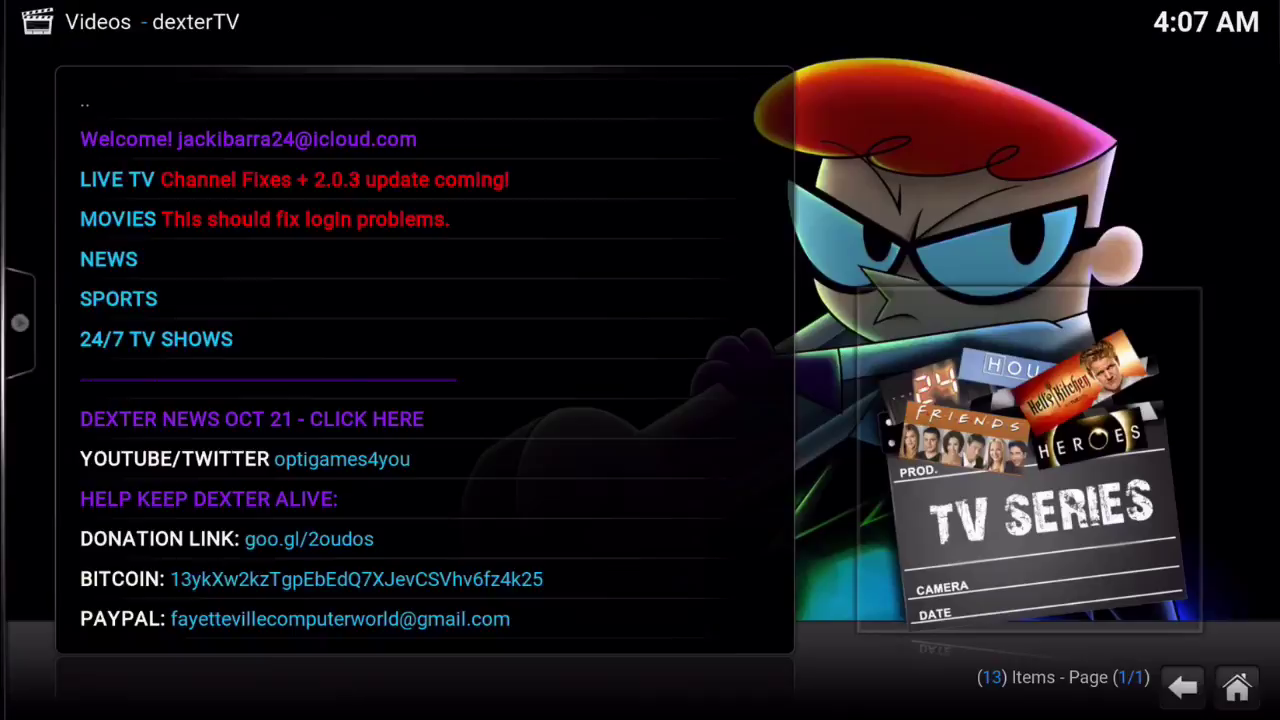
key(Return)
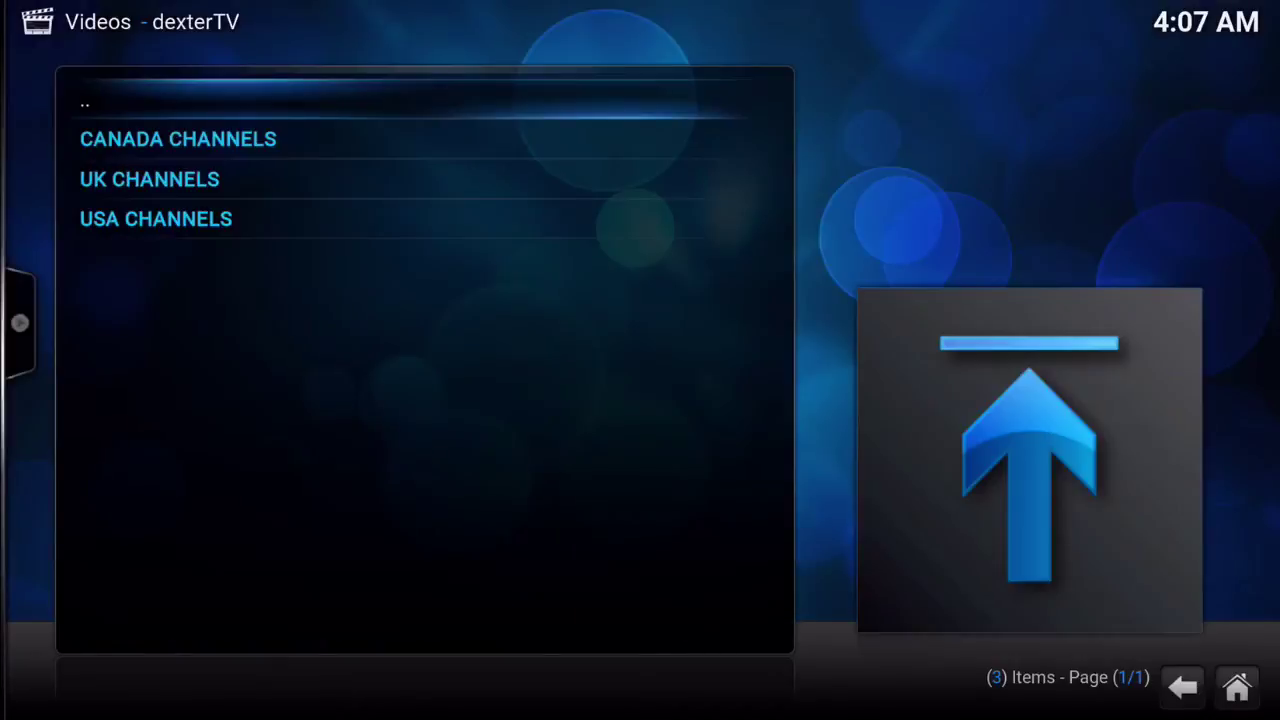
key(BackSpace)
key(Down)
key(Down)
key(Down)
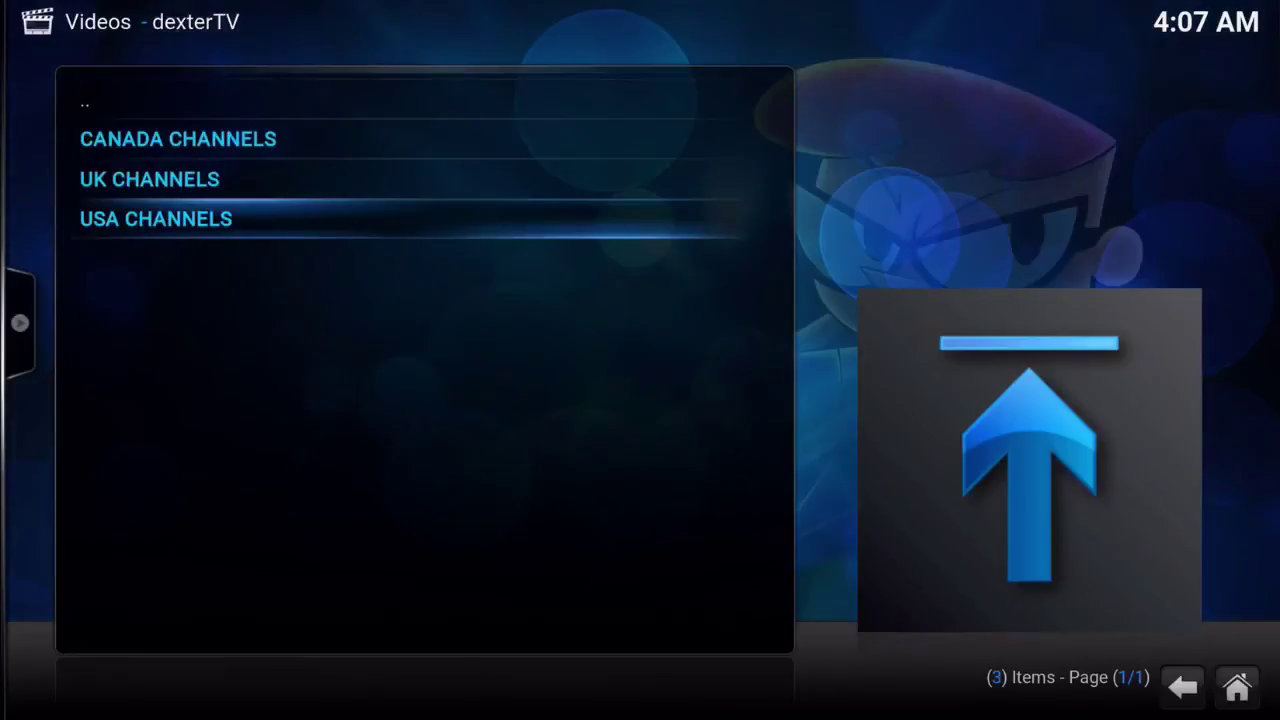
key(Return)
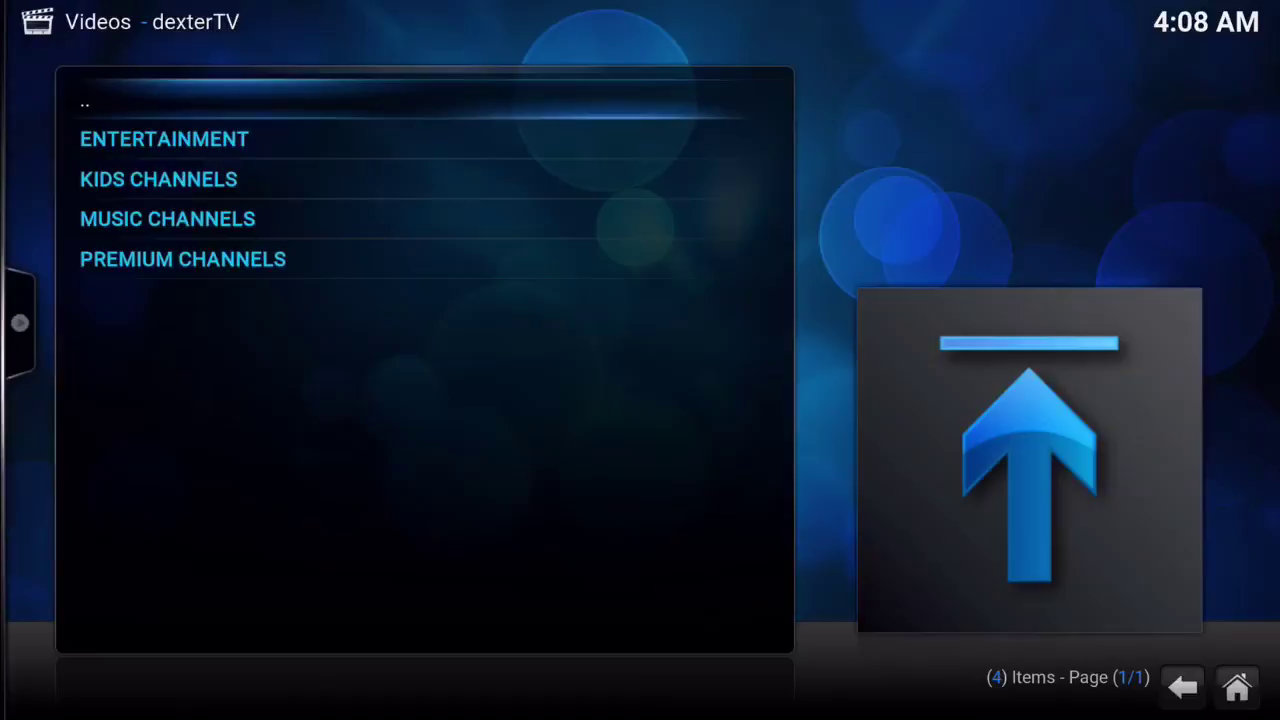
- Browse the ENTERTAINMENT channels (NBC-Alt, TNT, Bravo HD, LMN, TSC HD, FOX), then back out to the categories
key(Down)
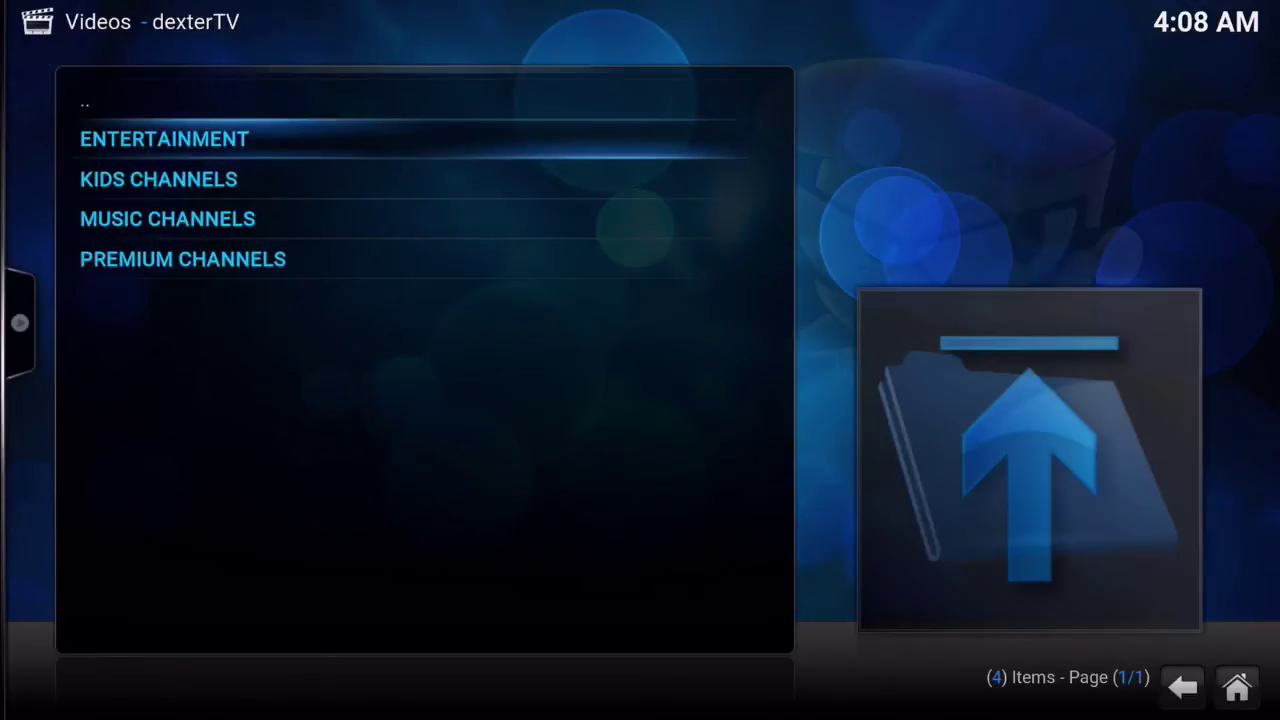
key(Return)
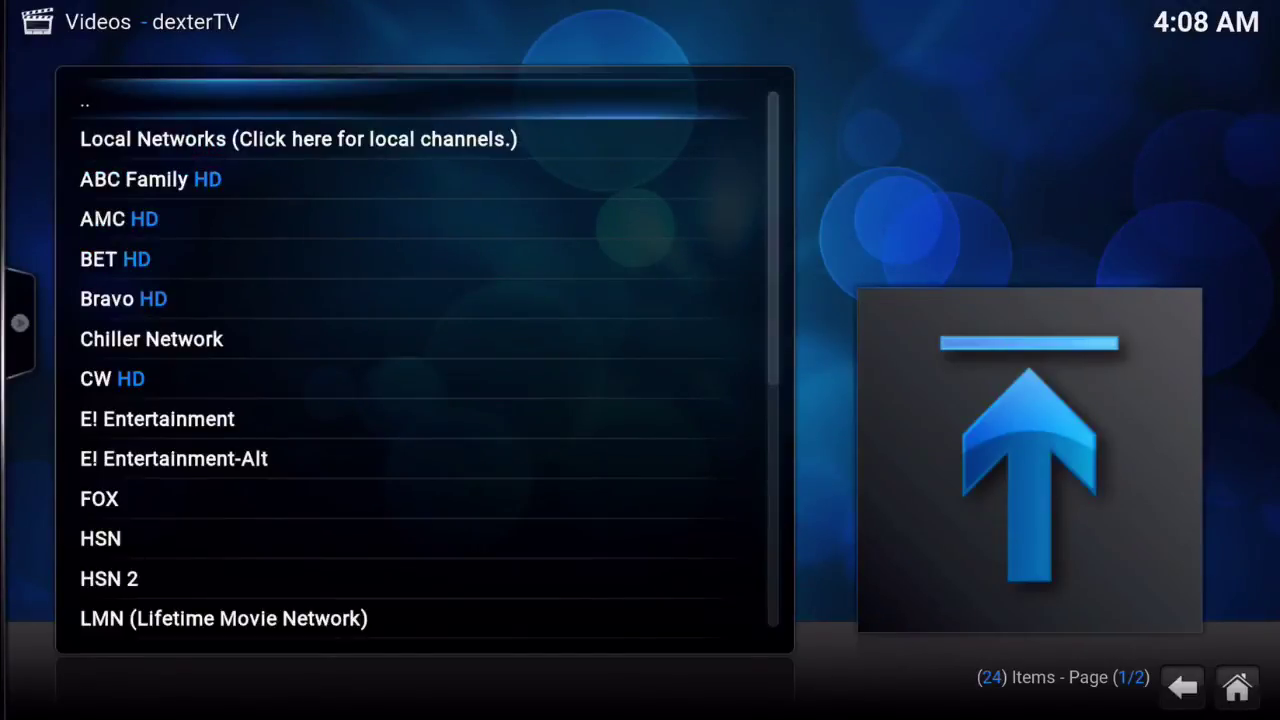
key(Down)
key(Down)
key(Down)
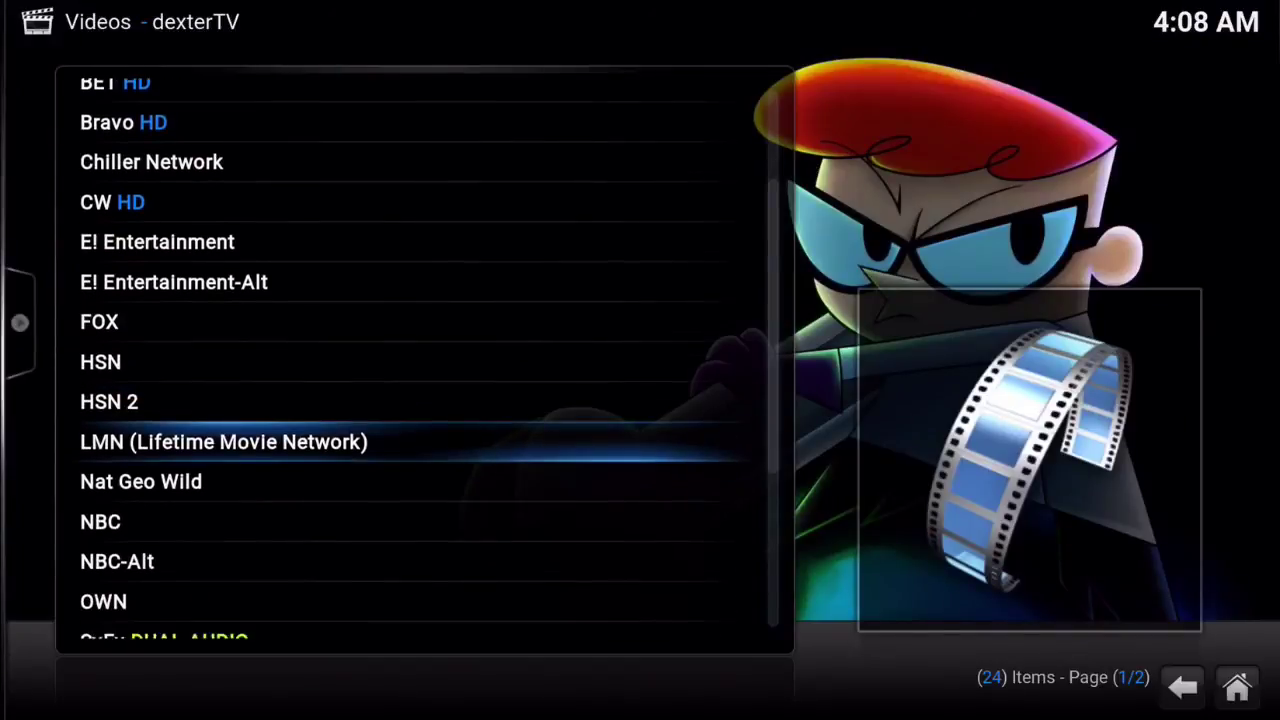
key(Down)
key(Down)
key(Down)
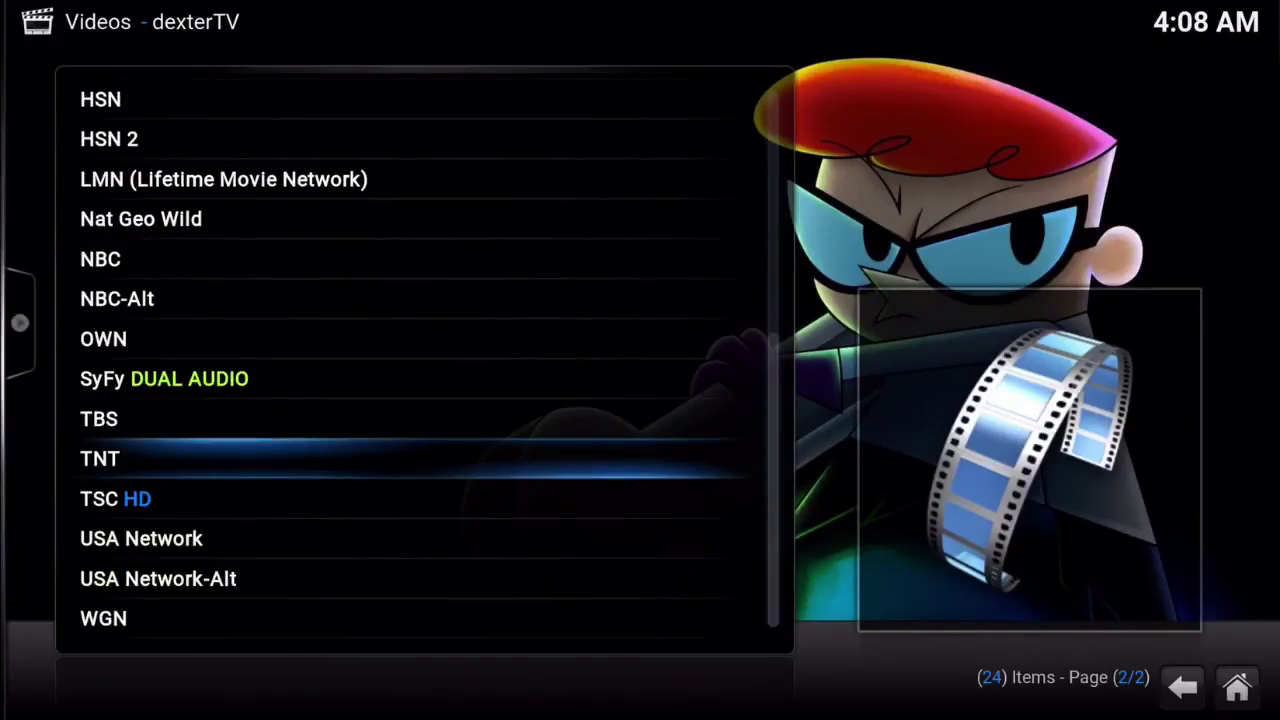
key(Up)
key(Up)
key(Up)
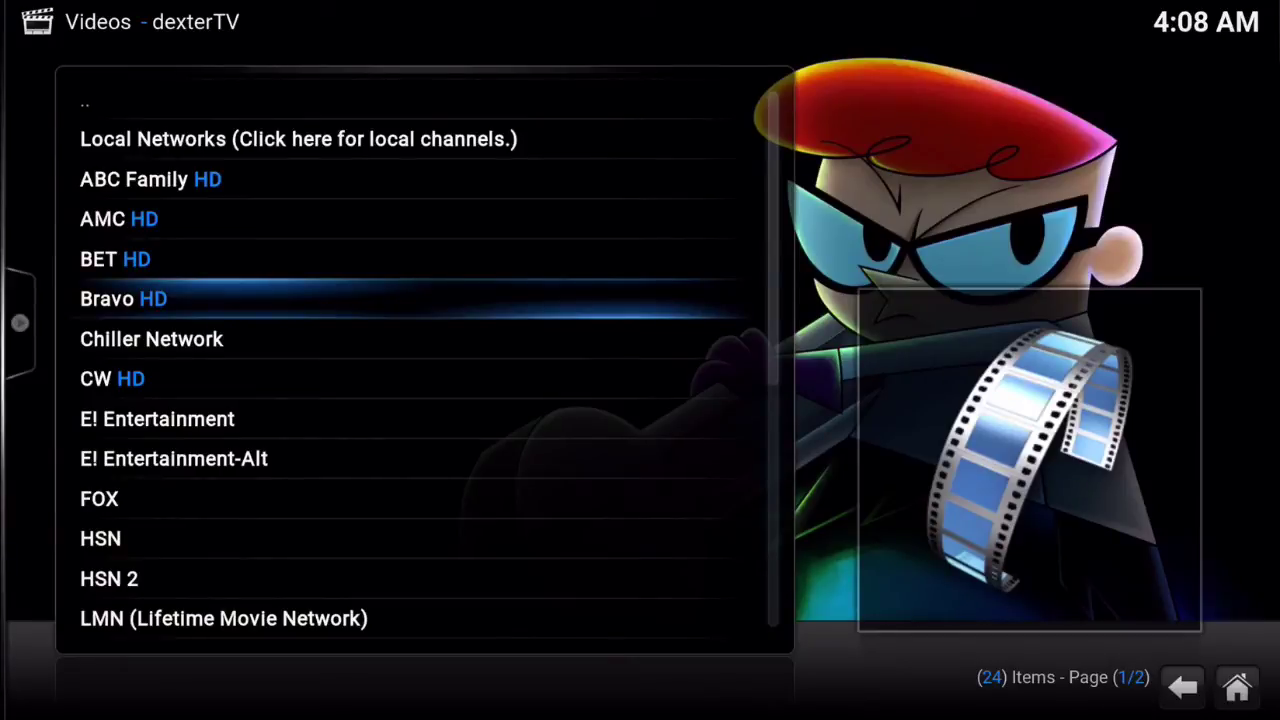
key(Down)
key(Down)
key(Down)
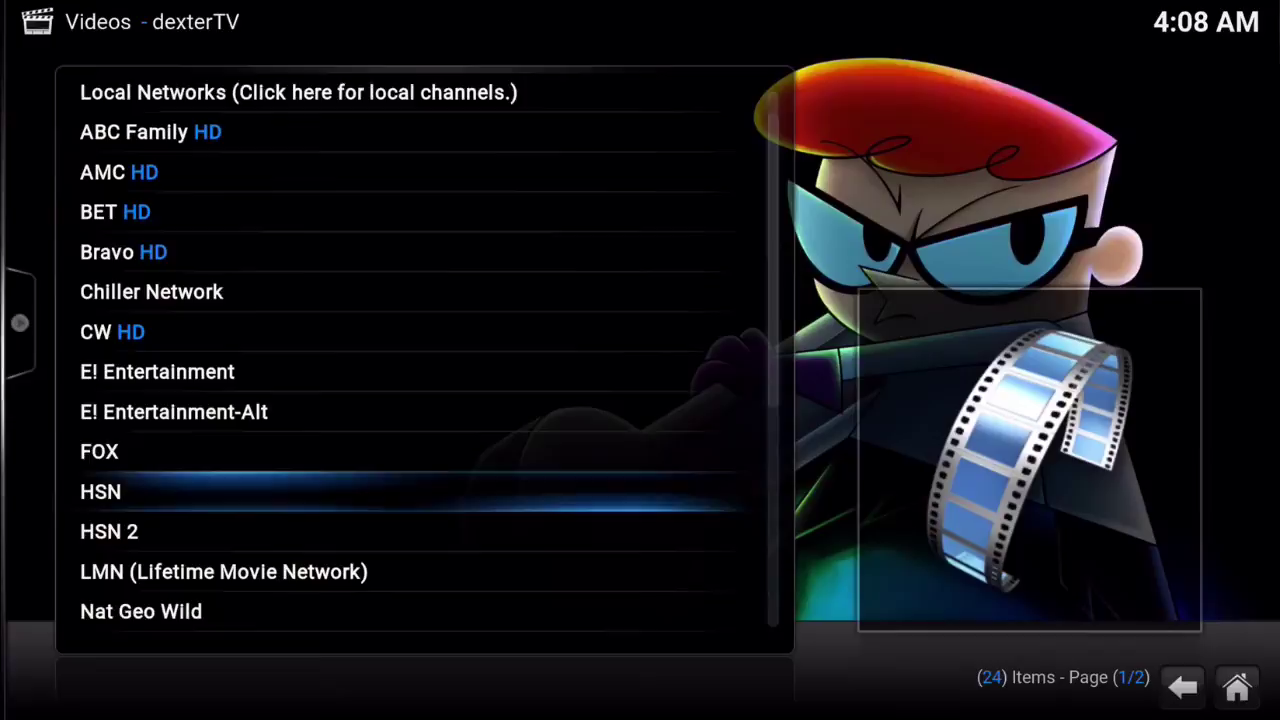
key(Down)
key(Down)
key(Down)
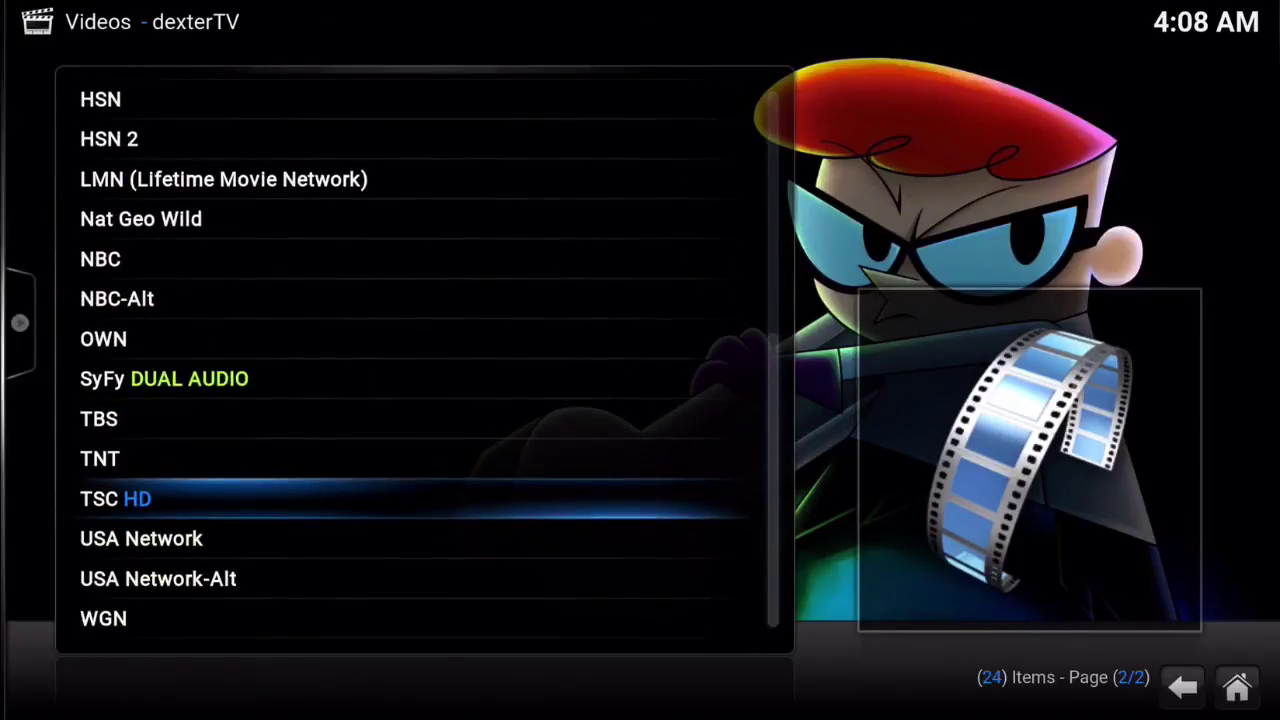
key(Up)
key(Up)
key(Up)
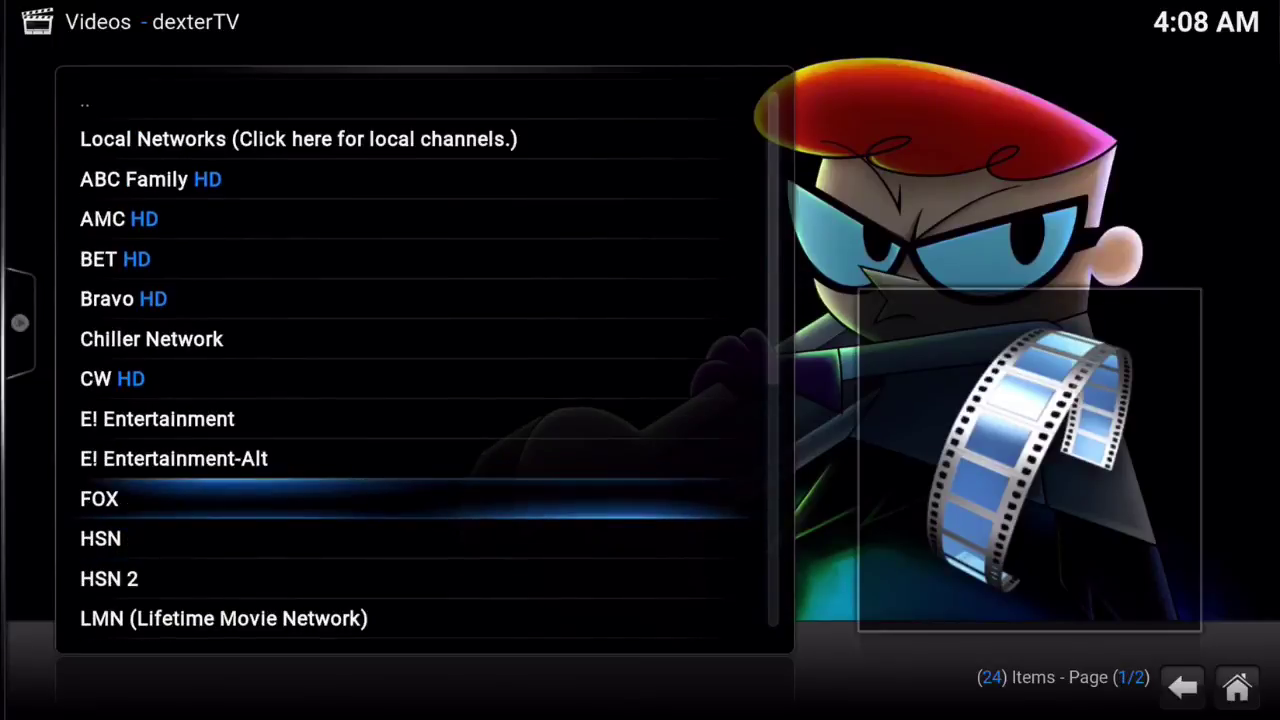
key(Down)
key(Down)
key(Down)
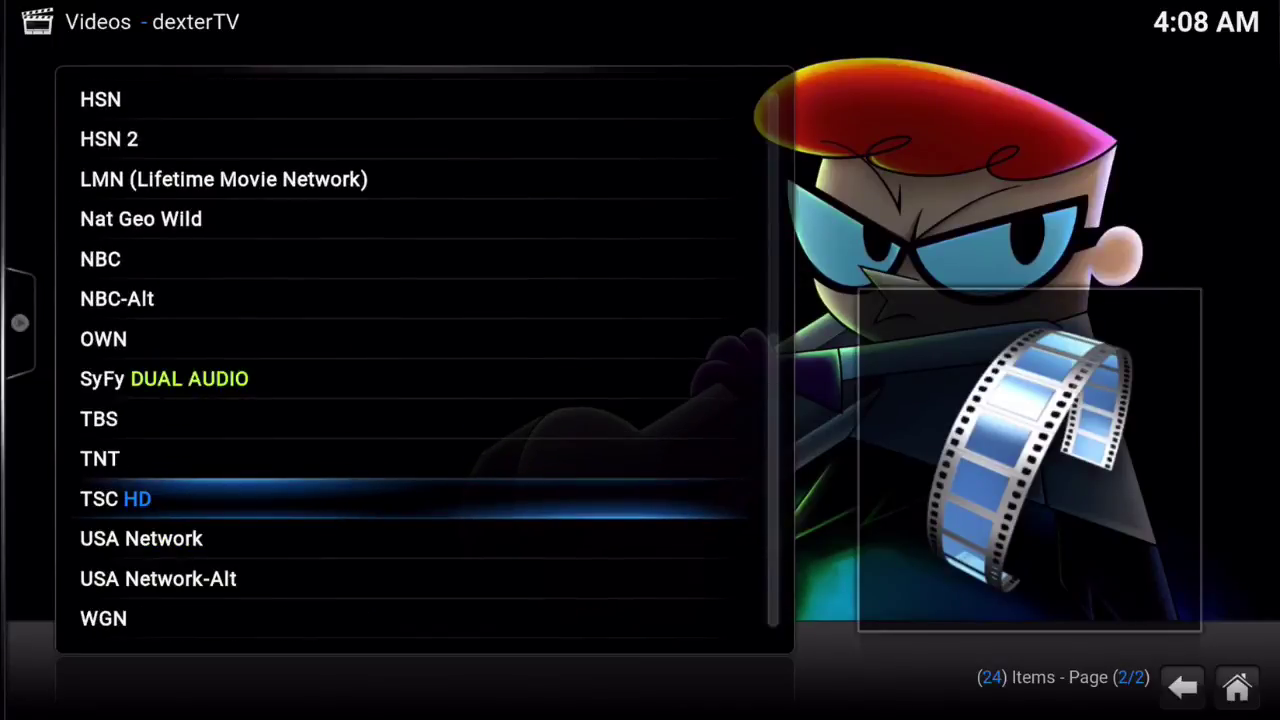
key(Up)
key(Up)
key(Up)
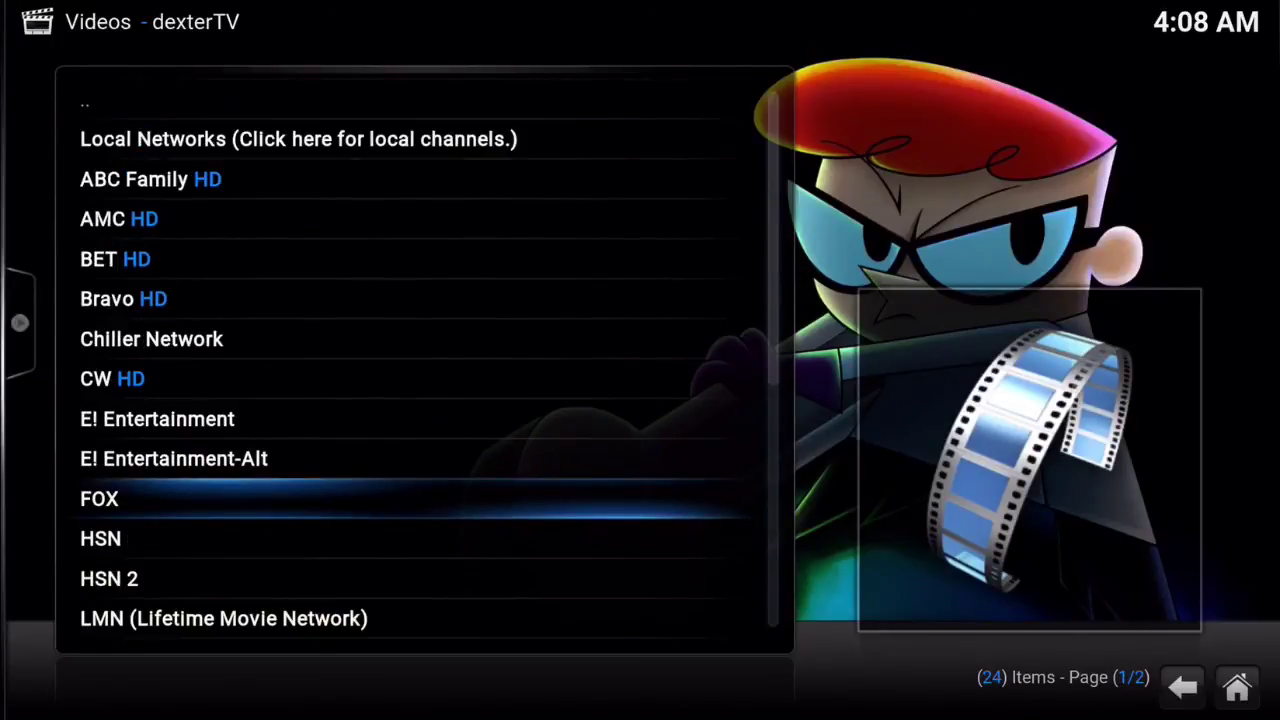
key(BackSpace)
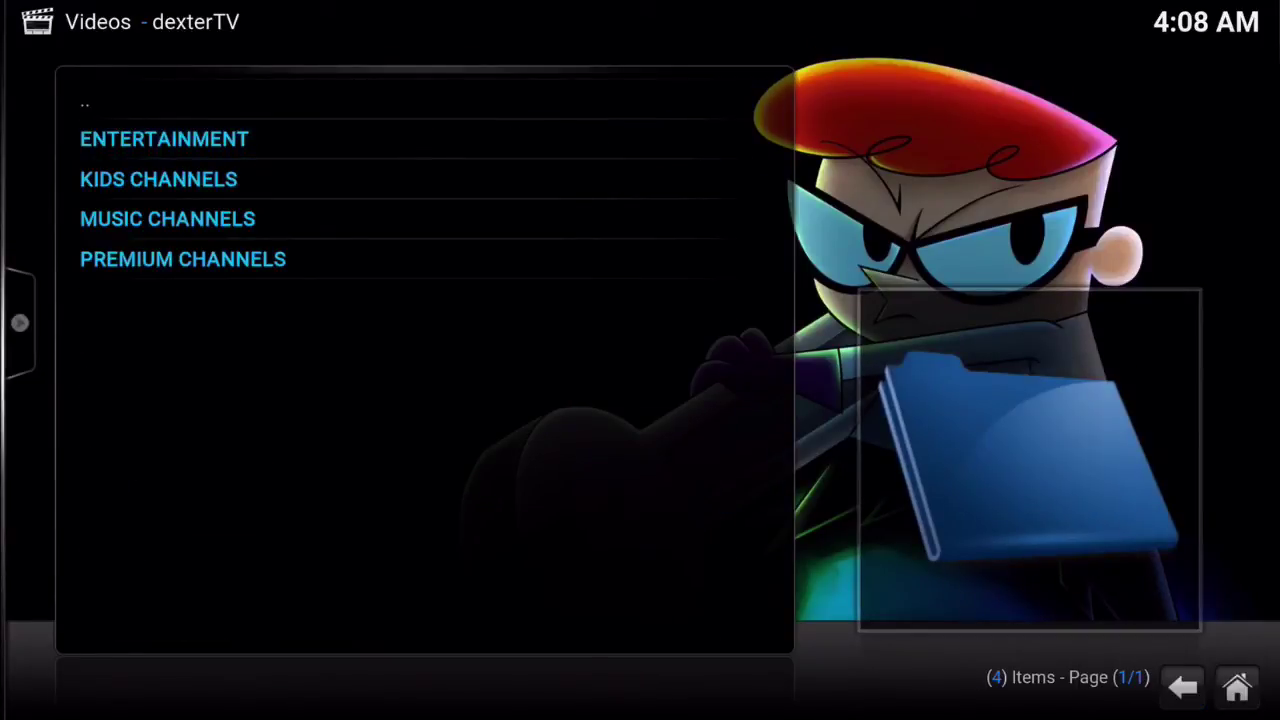
key(Right)
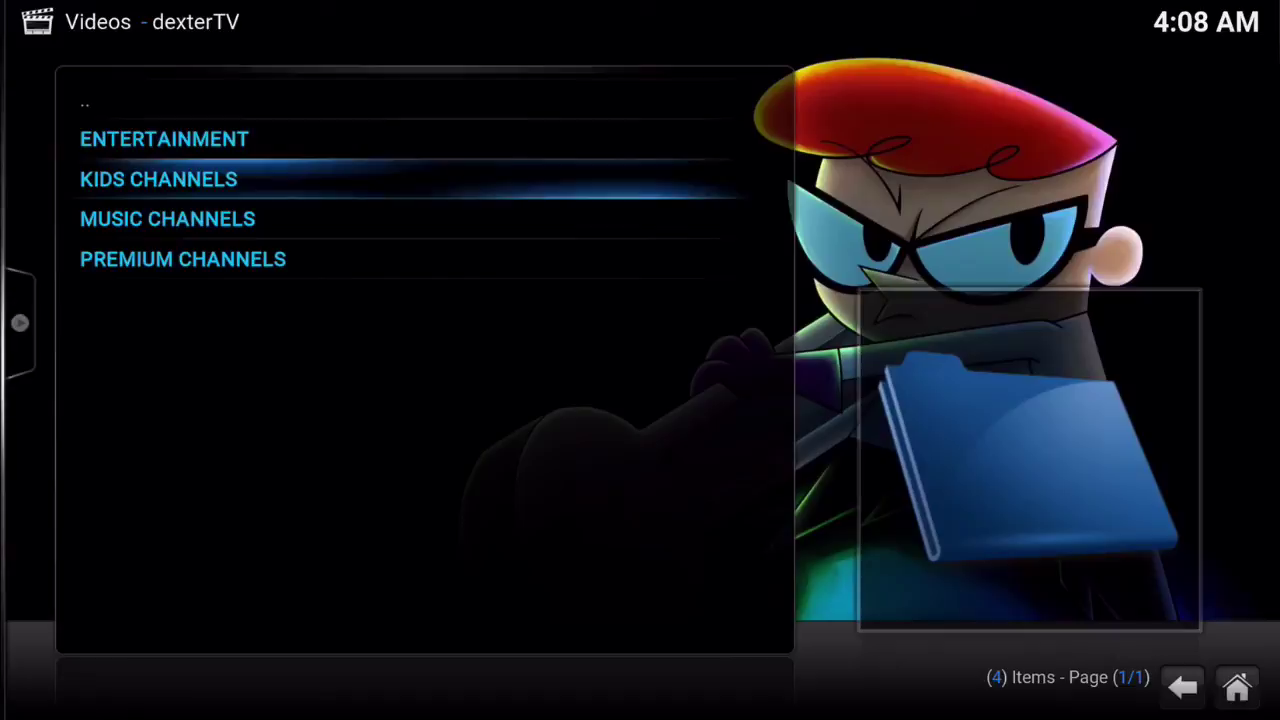
key(Return)
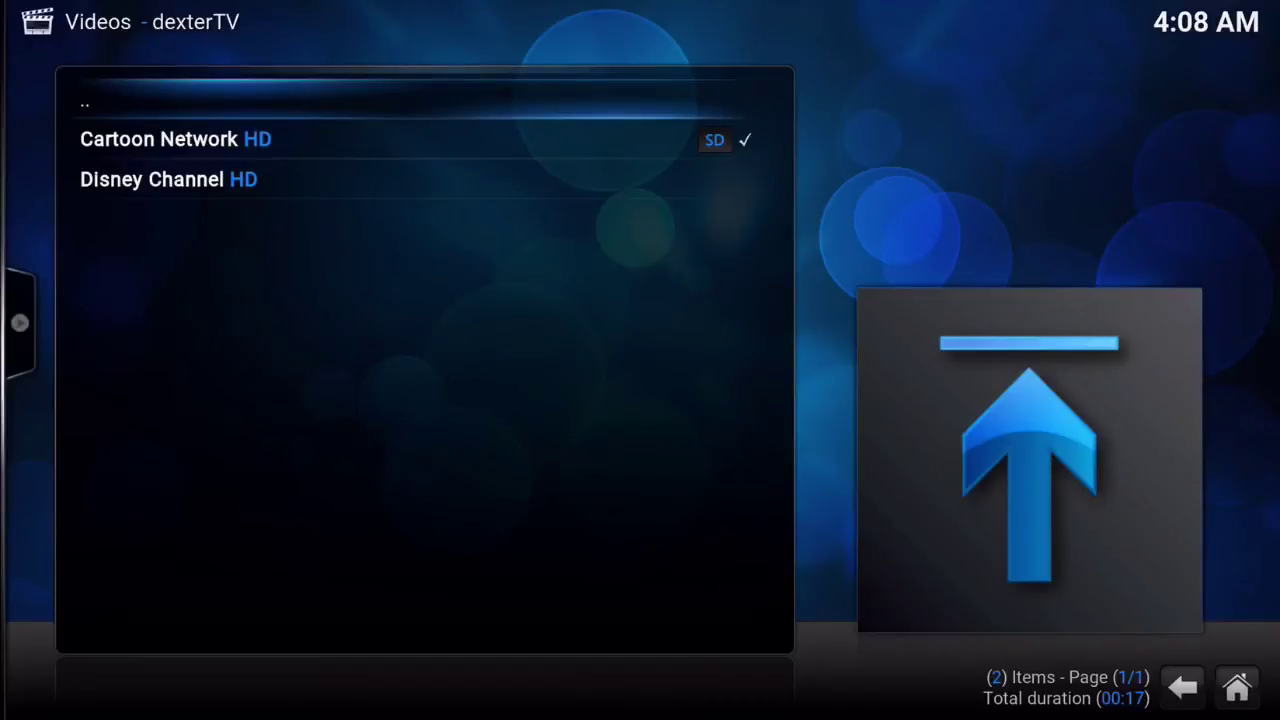
click(1182, 687)
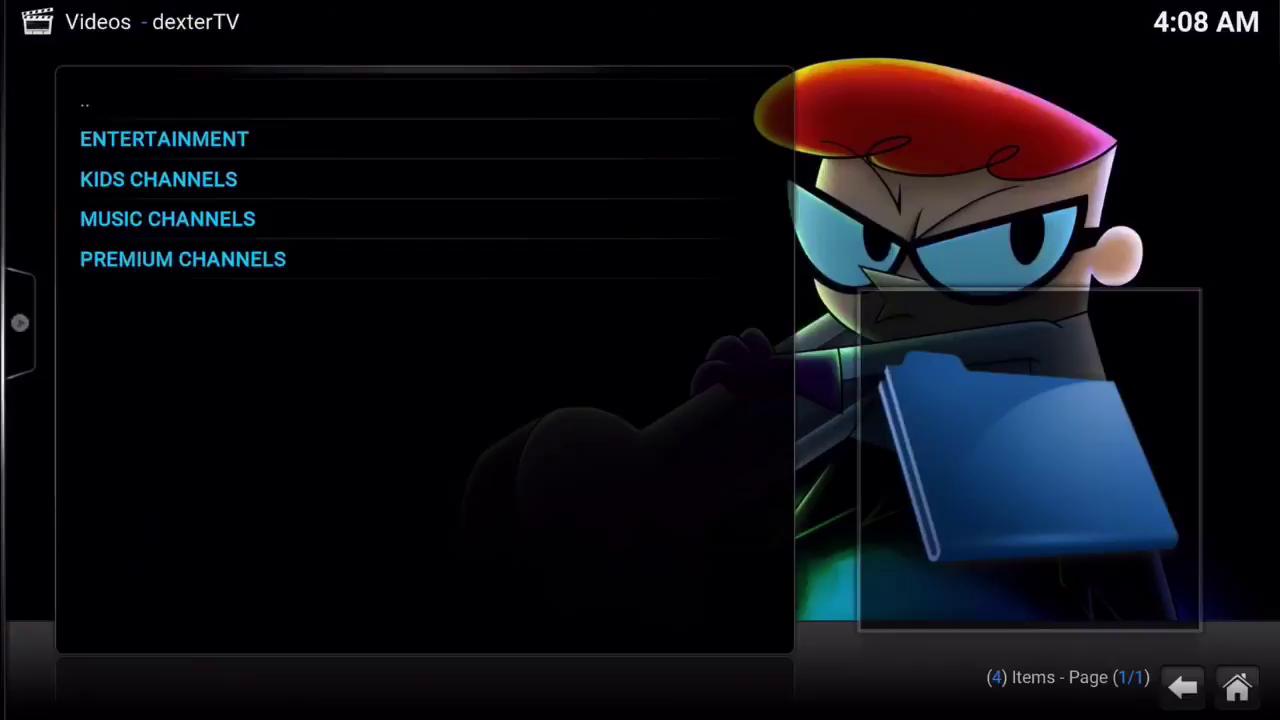
click(183, 259)
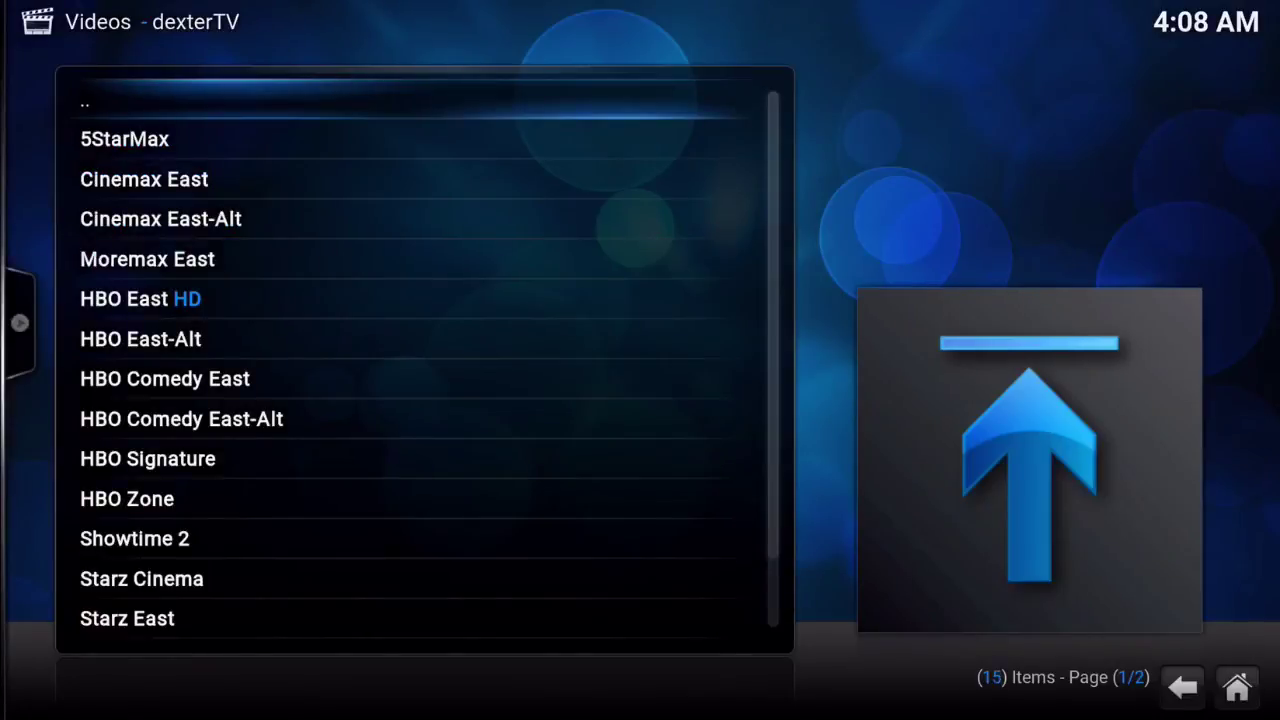
scroll(400, 460, down, 2)
scroll(400, 460, up, 1)
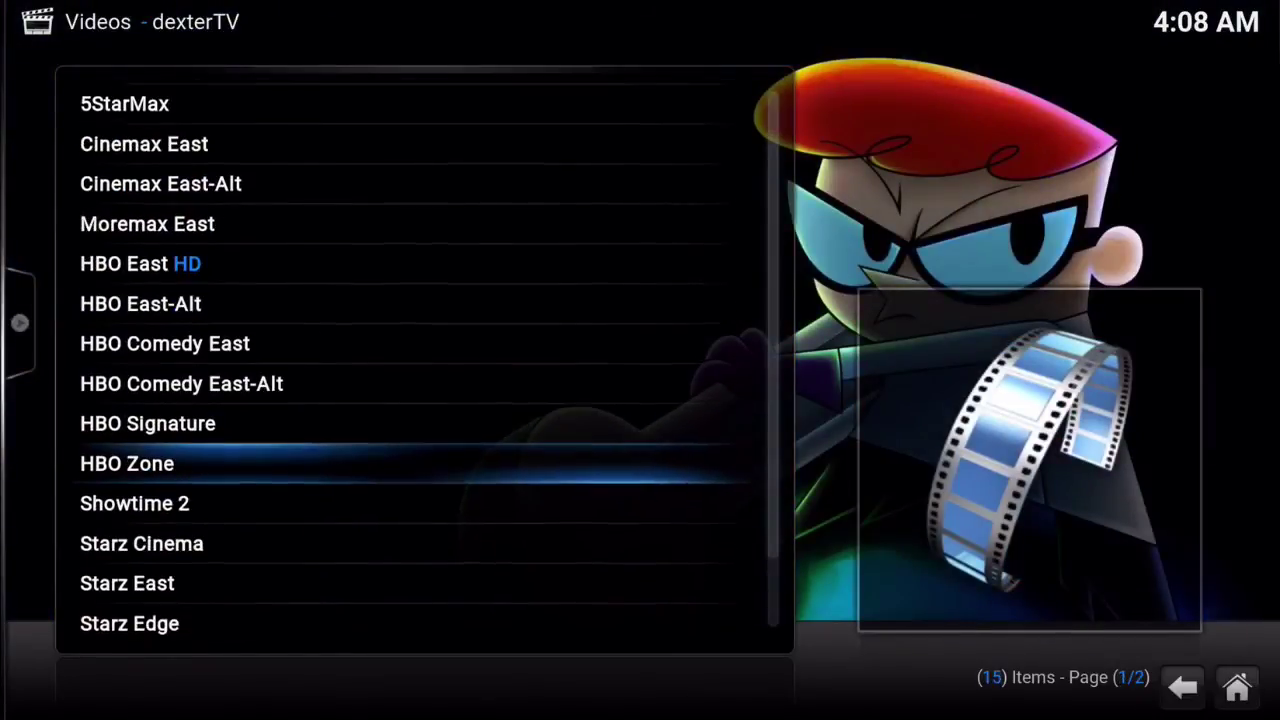
key(Down)
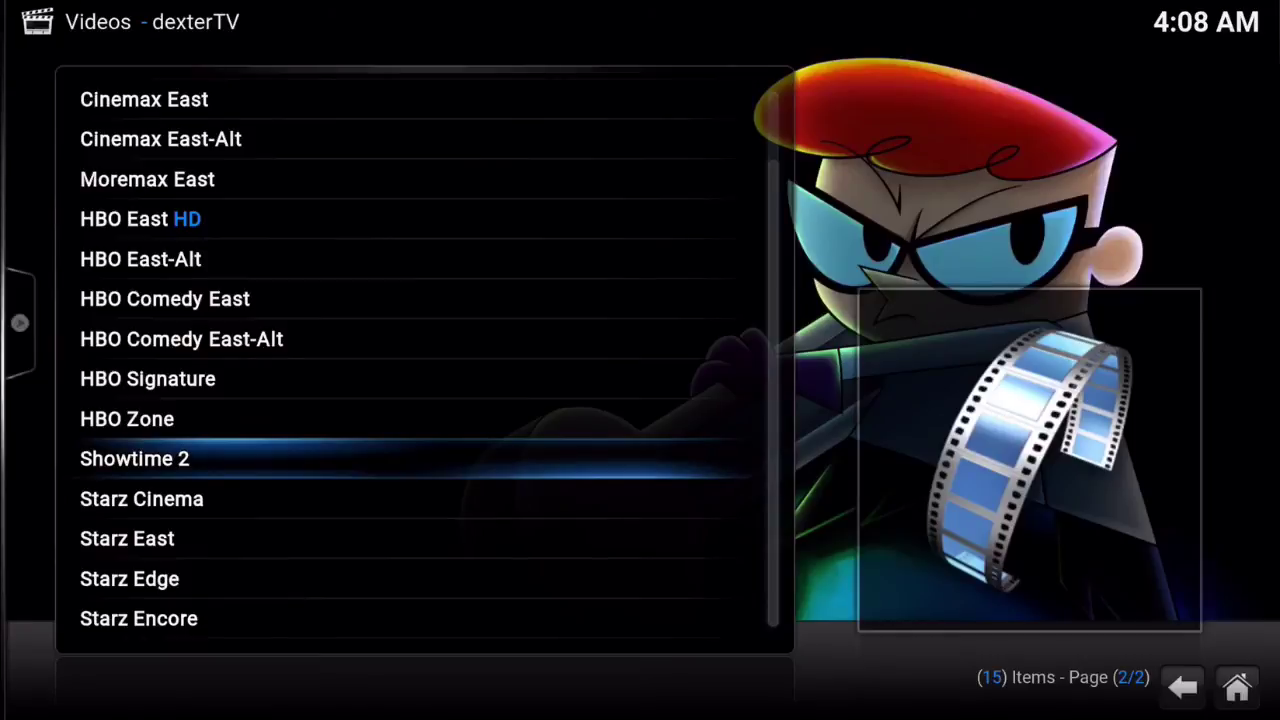
key(Up)
key(Up)
key(Up)
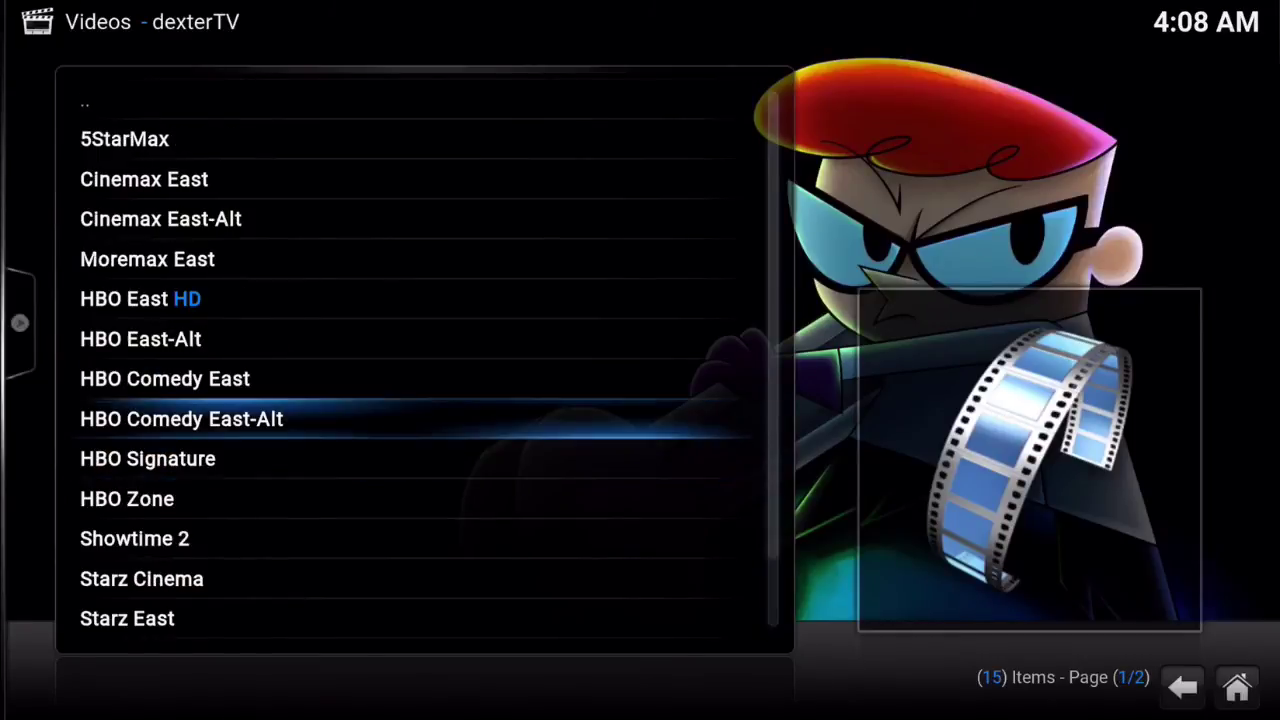
key(Down)
key(Down)
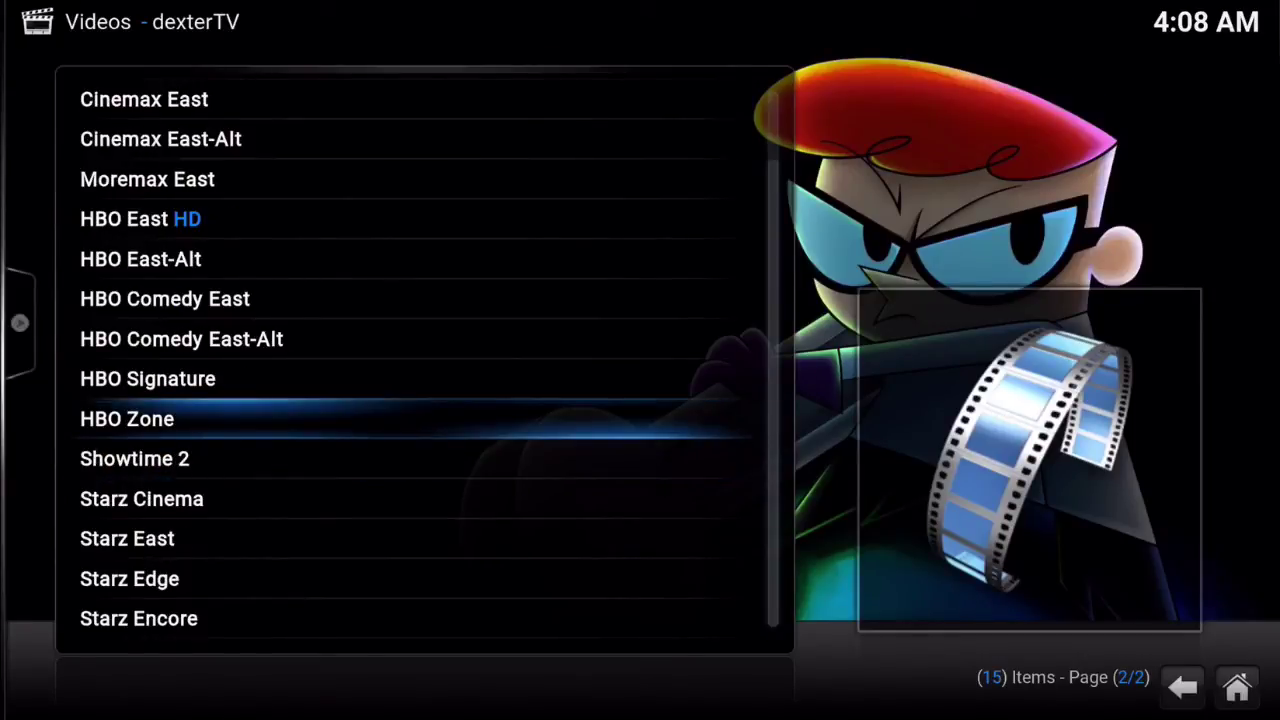
key(Right)
key(Return)
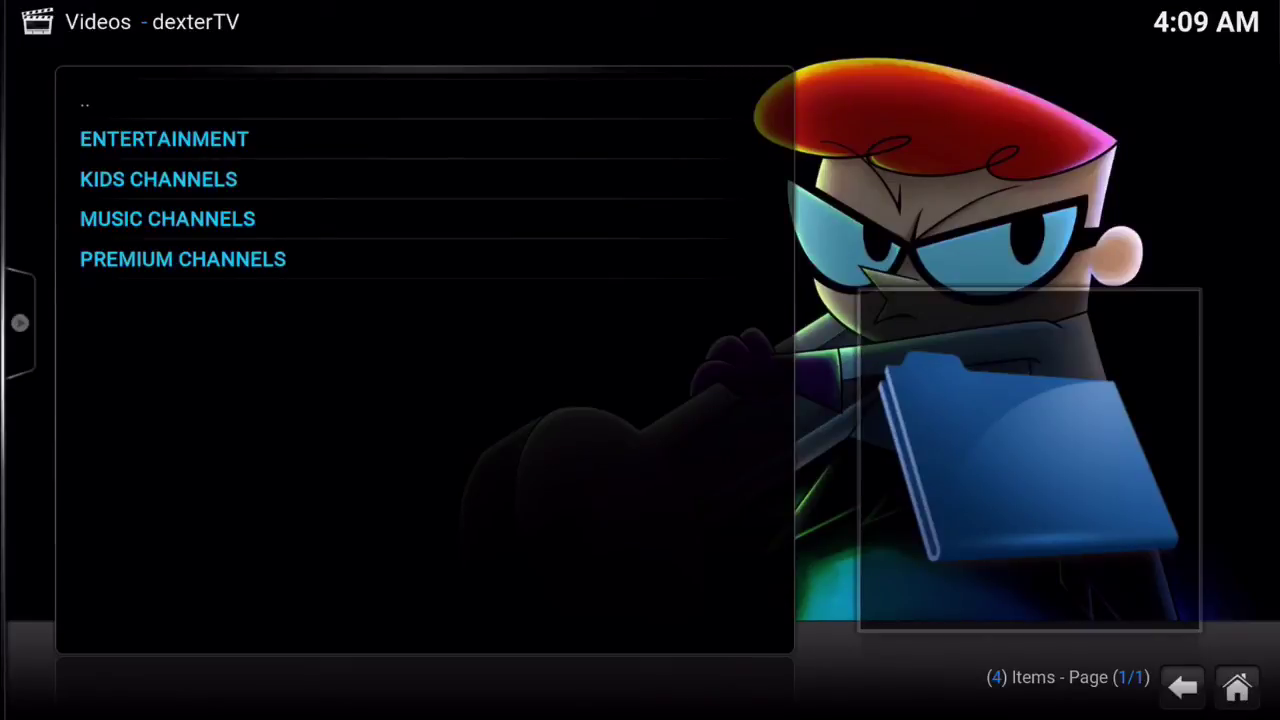
- Glance through ENTERTAINMENT down to LMN, then back out and open KIDS CHANNELS instead
key(Left)
key(Return)
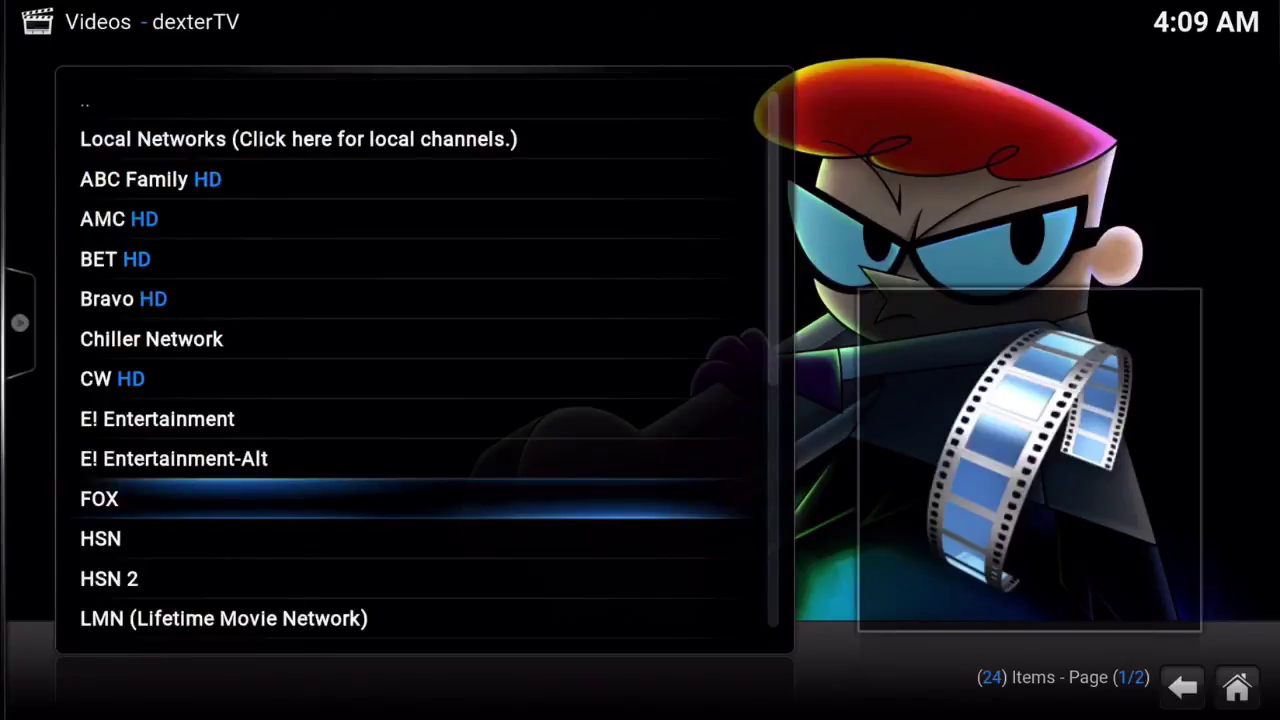
key(Up)
key(Up)
key(Down)
key(Down)
key(Down)
key(Down)
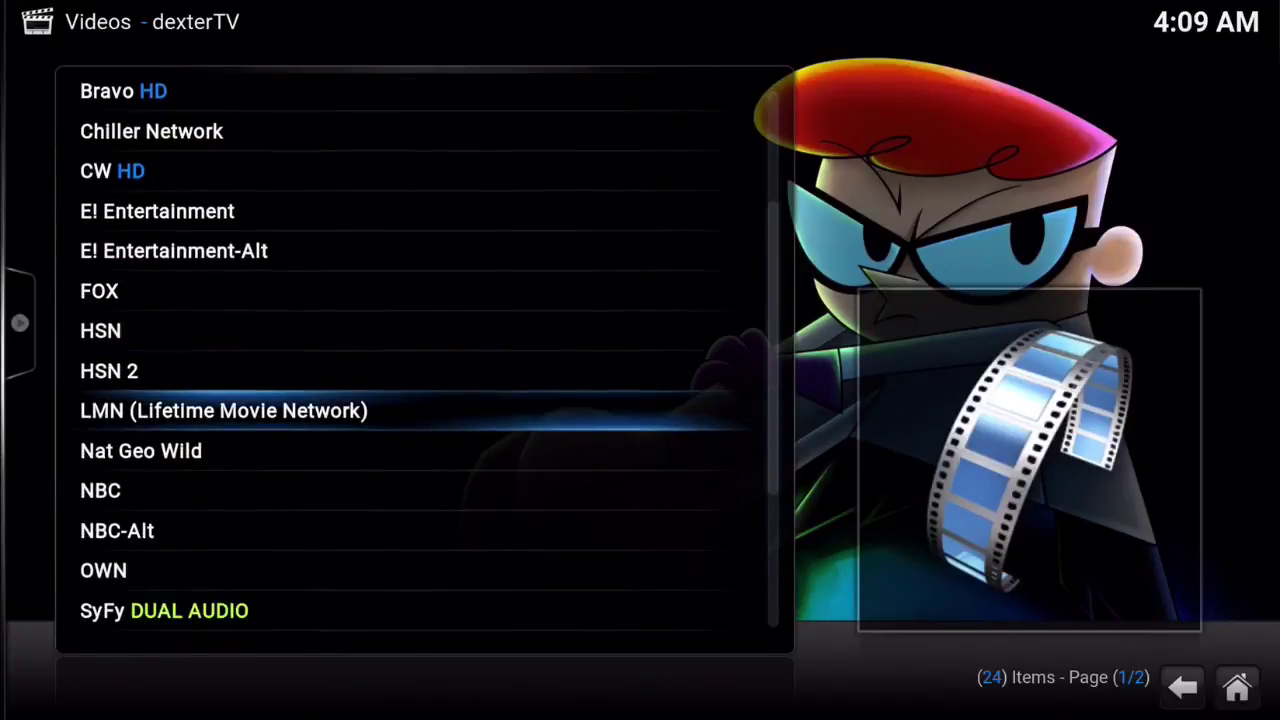
key(BackSpace)
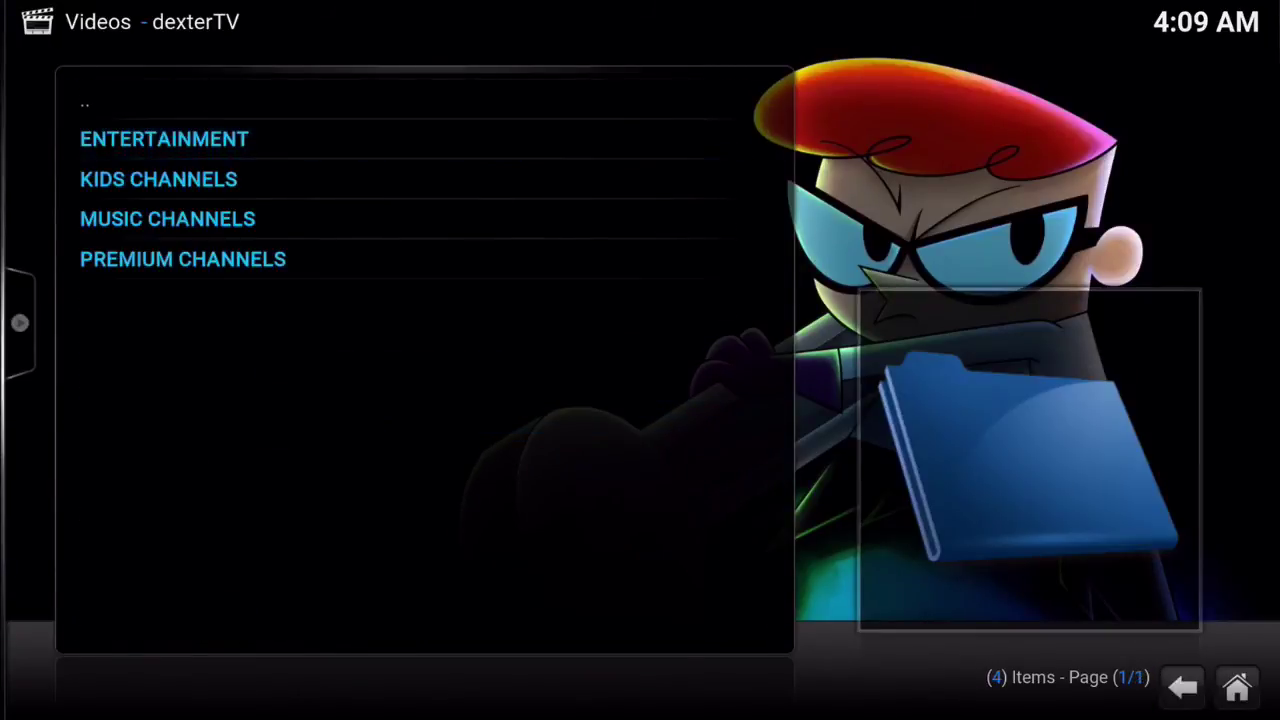
key(Down)
key(Return)
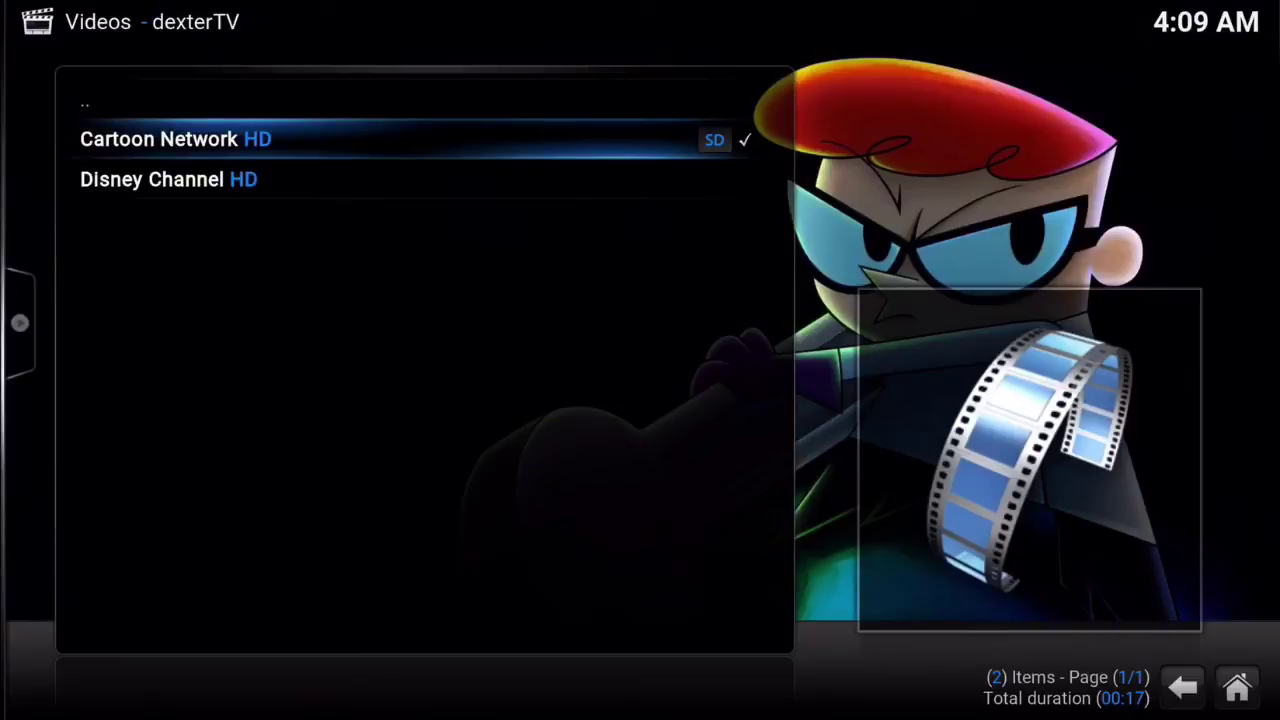
- Play the Cartoon Network HD stream for a few seconds, then stop it from the playback controls
key(Return)
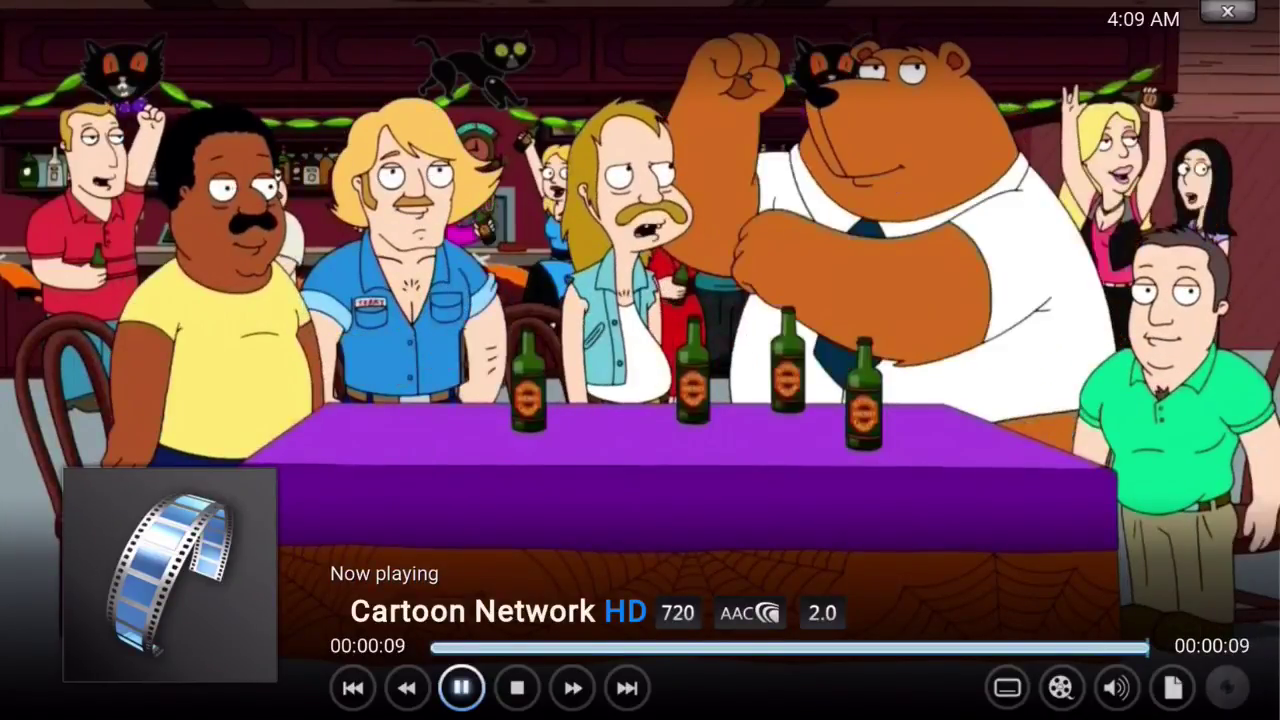
key(Left)
key(Left)
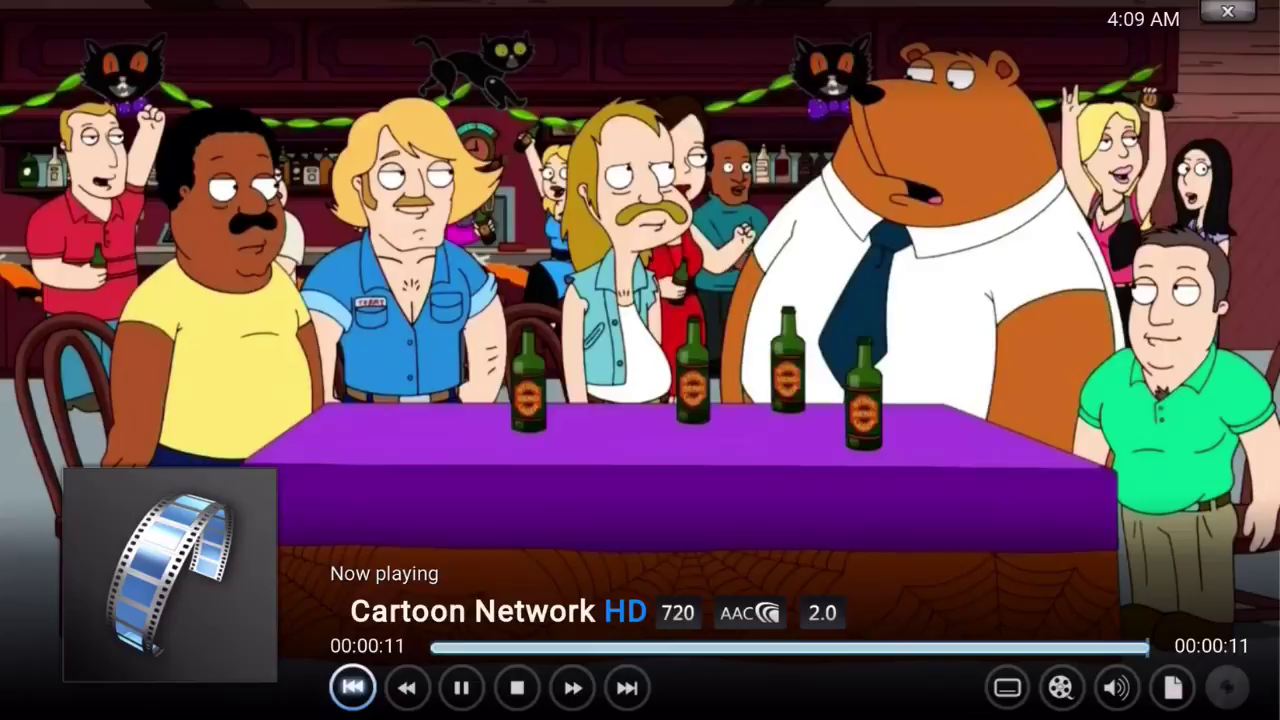
key(Right)
key(Right)
key(Right)
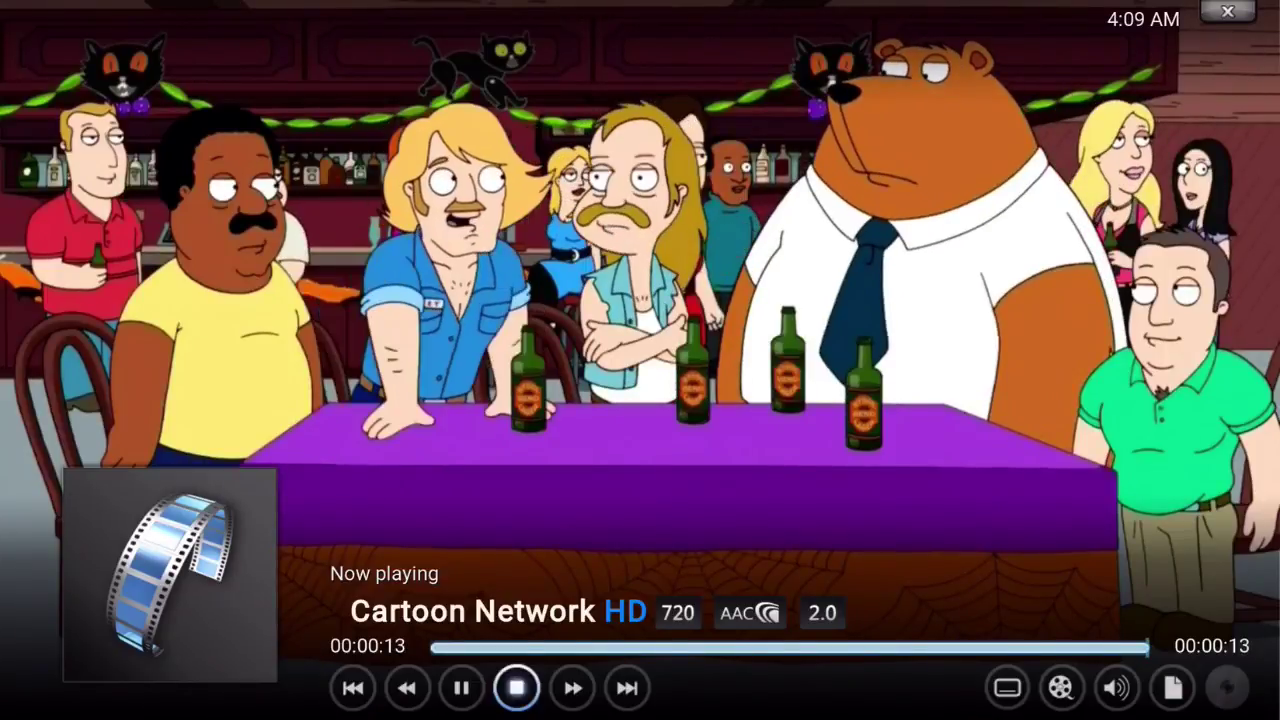
key(Return)
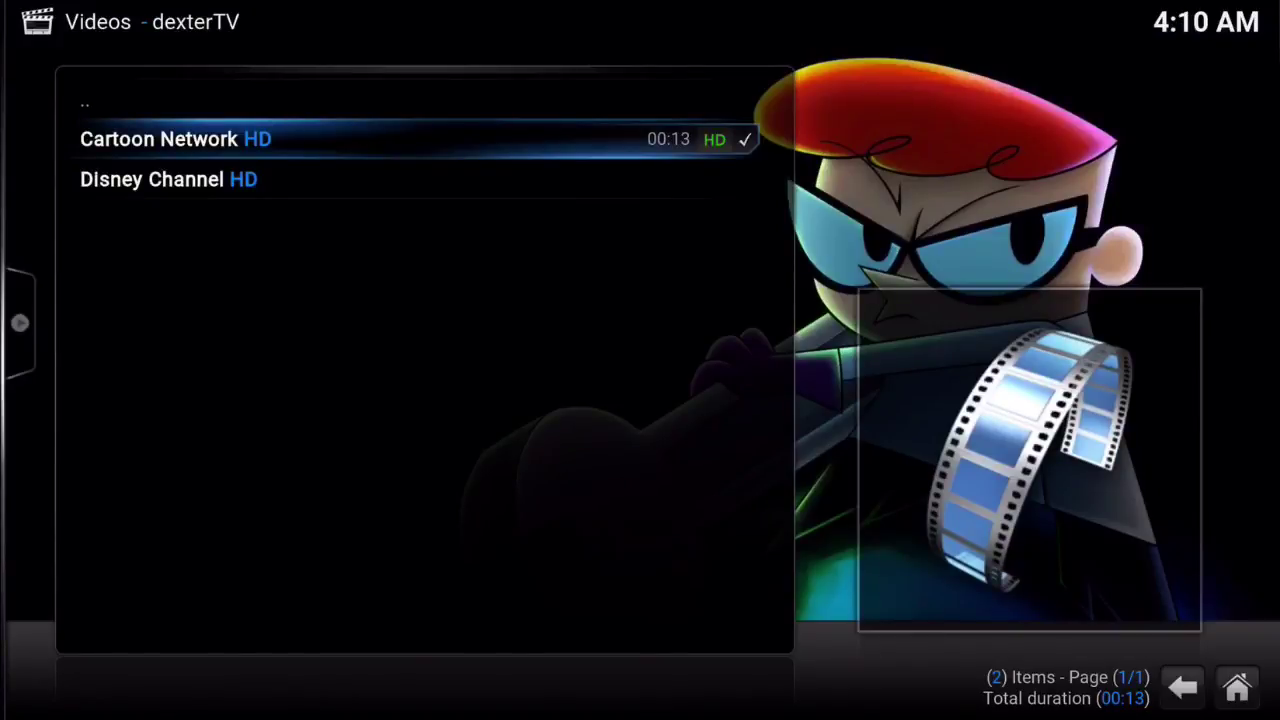
- Back out from Kids Channels through the country folders, dexterTV menu and Video Add-ons to Videos home
key(Right)
key(Return)
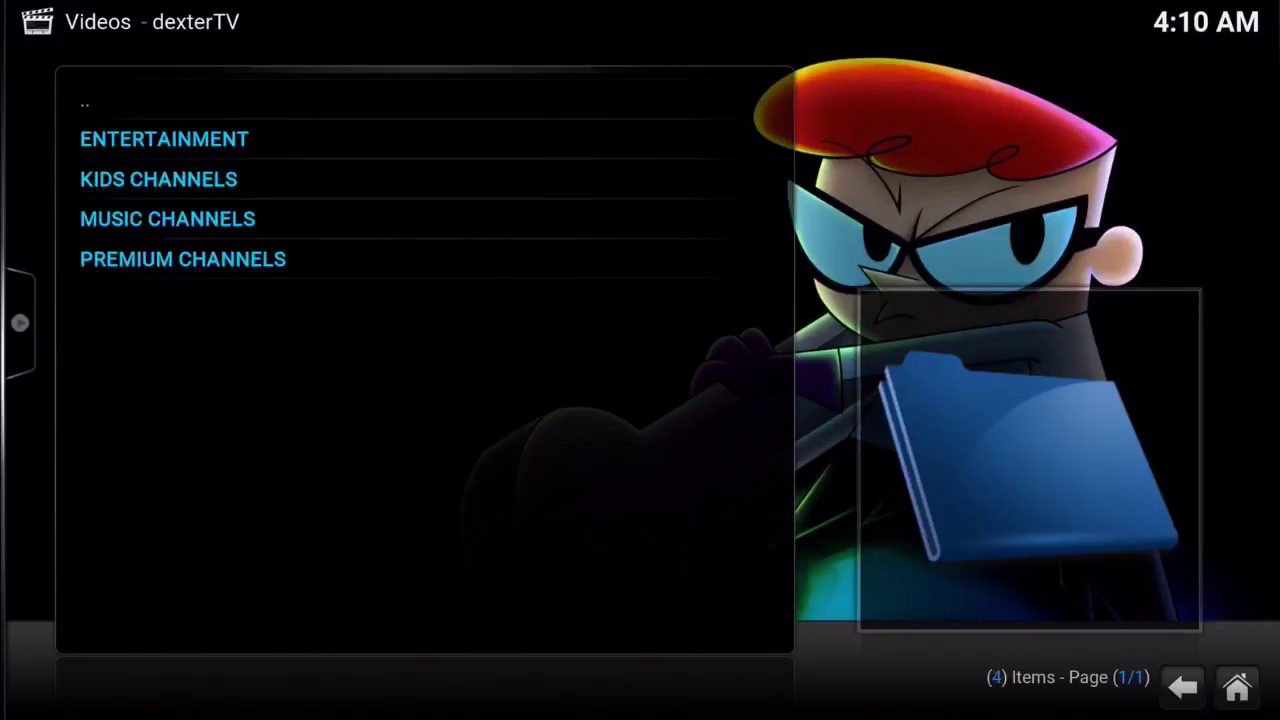
key(BackSpace)
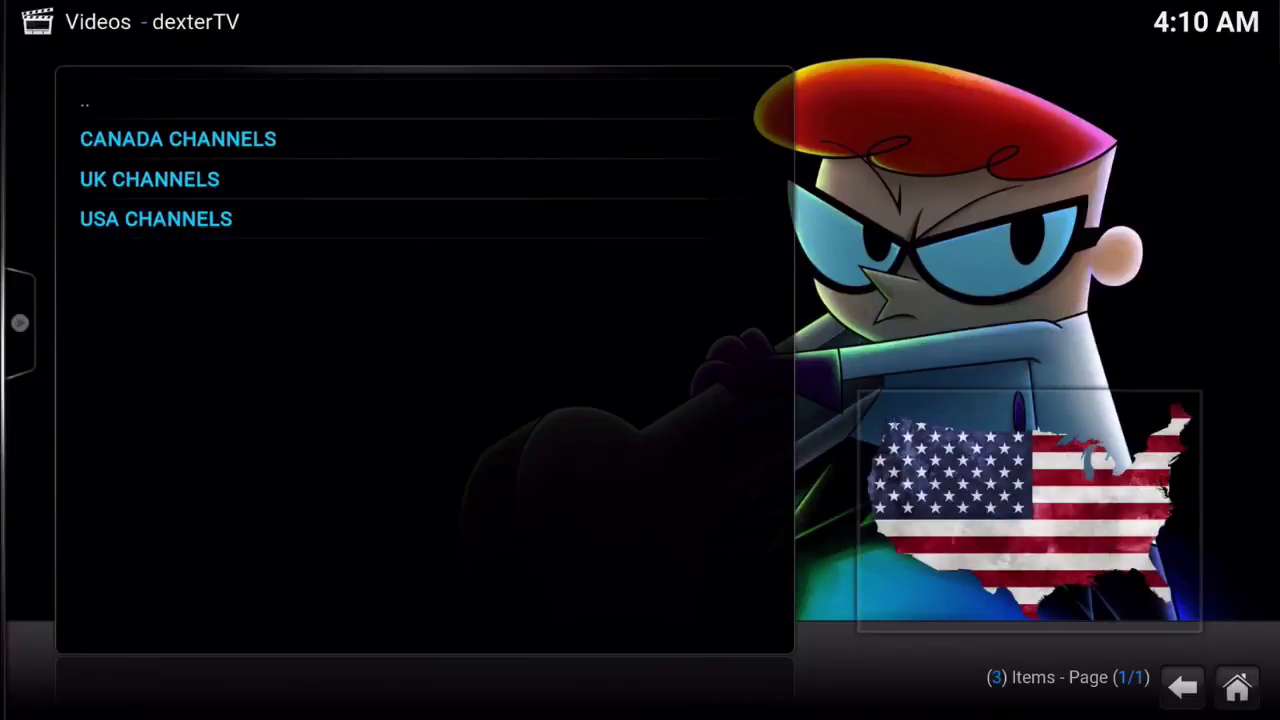
key(Return)
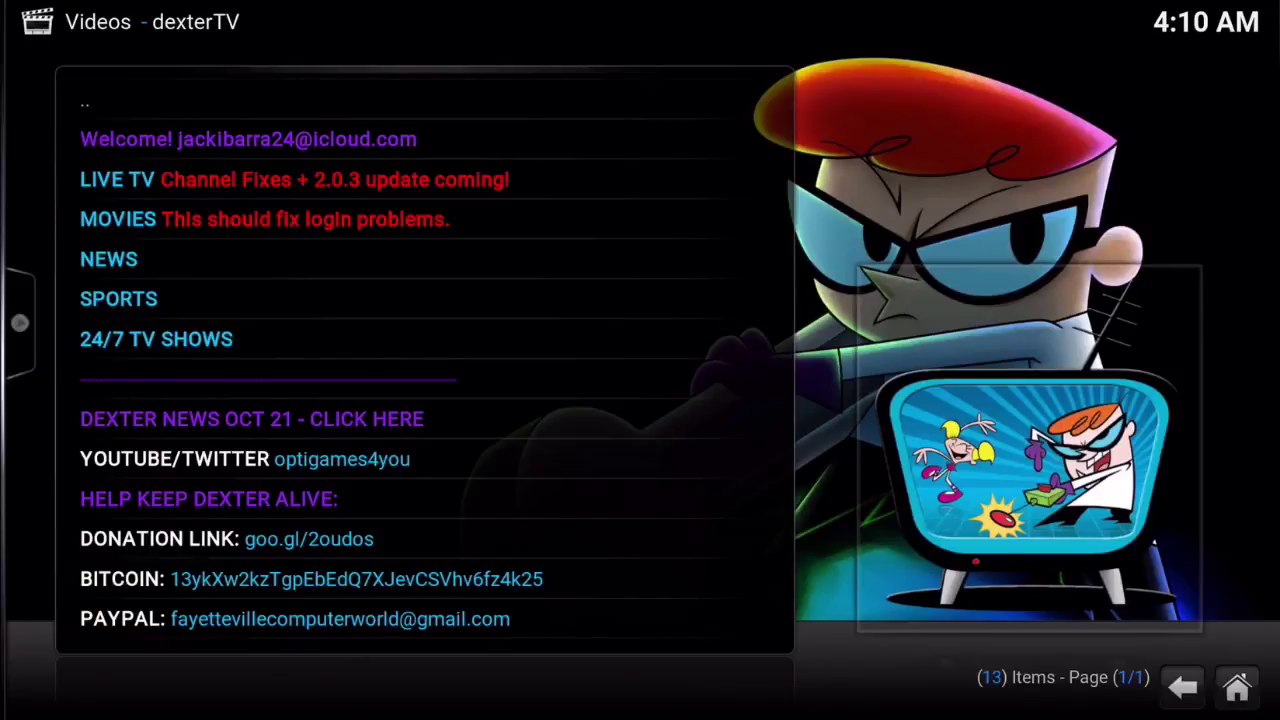
key(BackSpace)
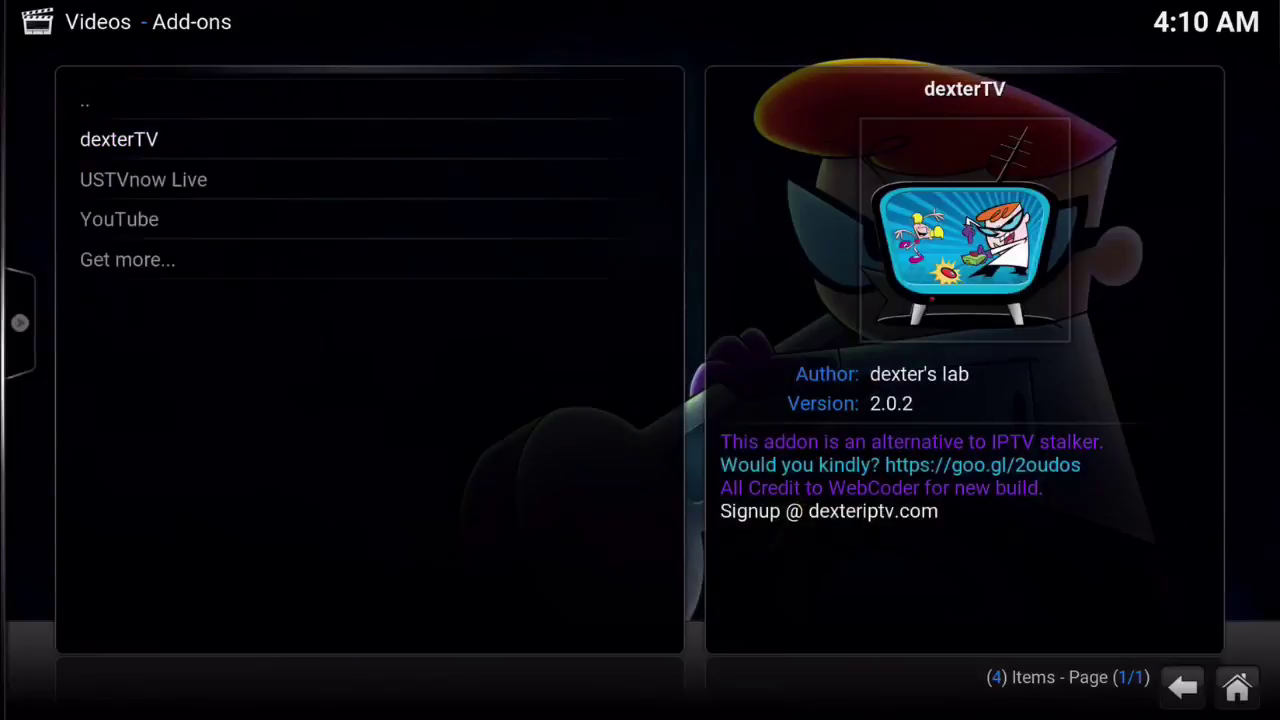
key(BackSpace)
key(BackSpace)
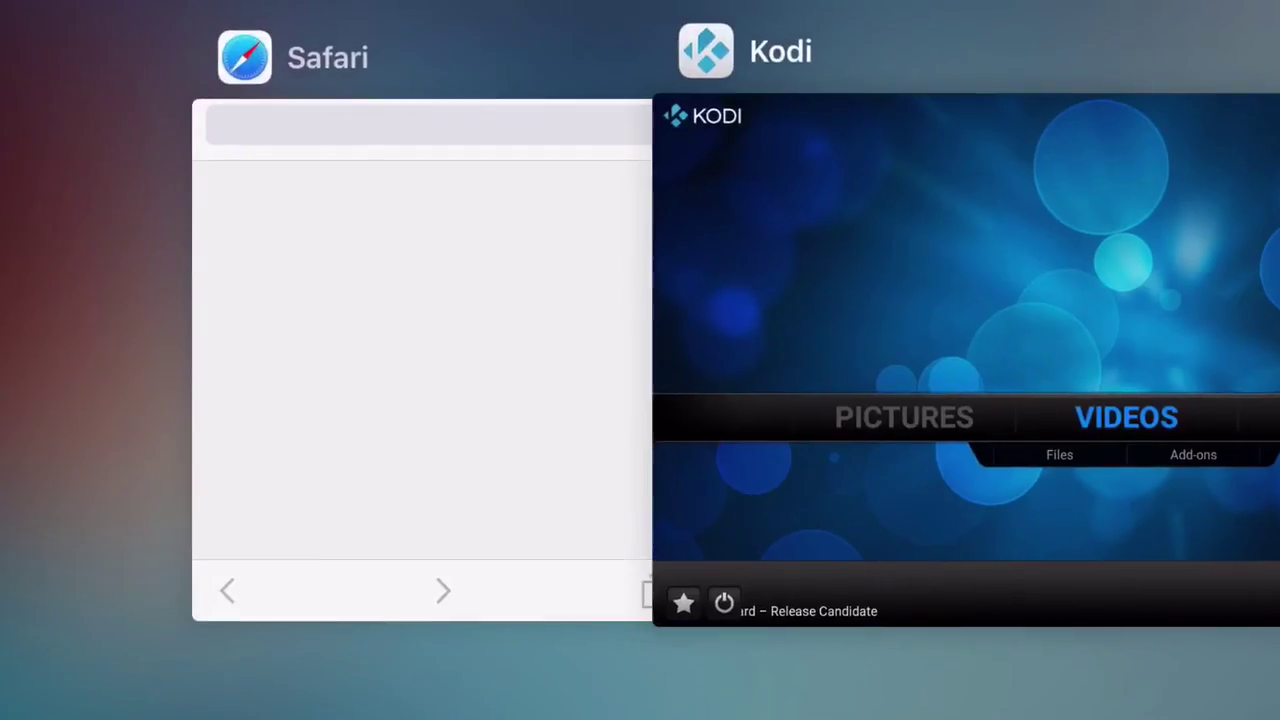
- Leave Kodi via the app switcher and swipe to the home page with BofA, Instagram and Facebook
click(1157, 466)
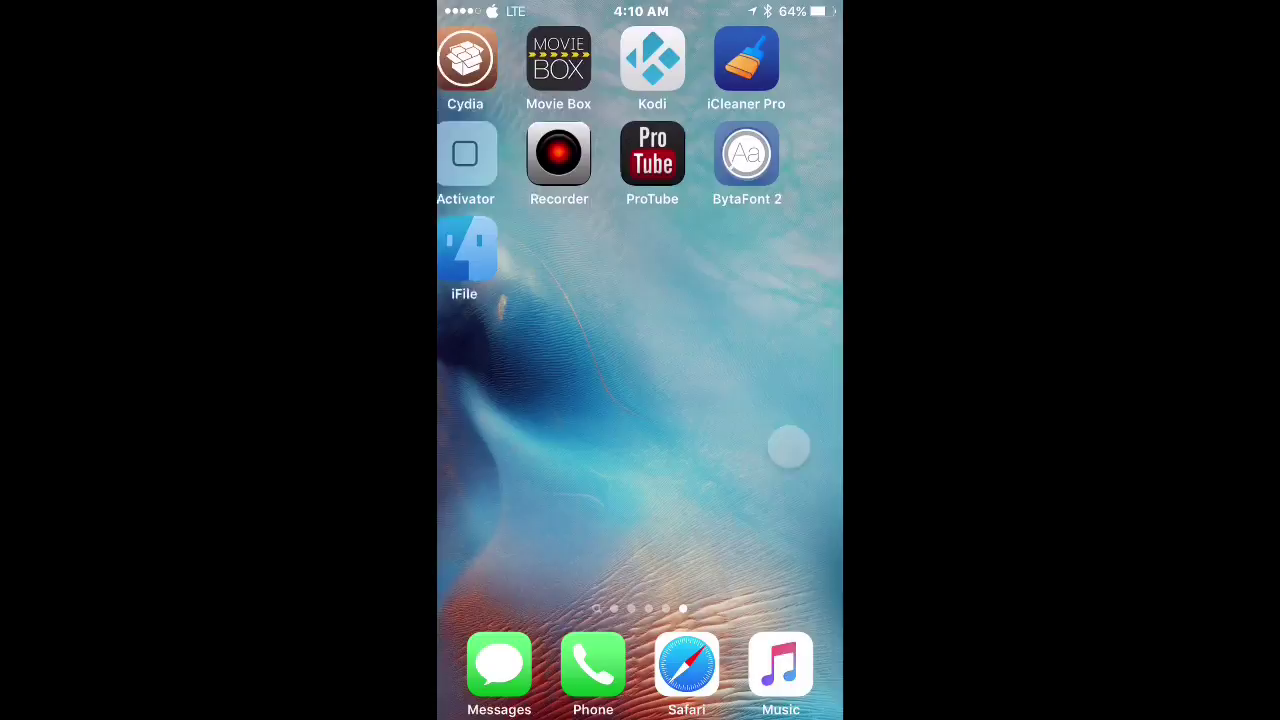
mouse_move(789, 443)
mouse_down()
mouse_move(835, 443)
mouse_move(620, 443)
mouse_move(760, 440)
mouse_up()
drag(640, 437, 760, 437)
drag(640, 431, 800, 431)
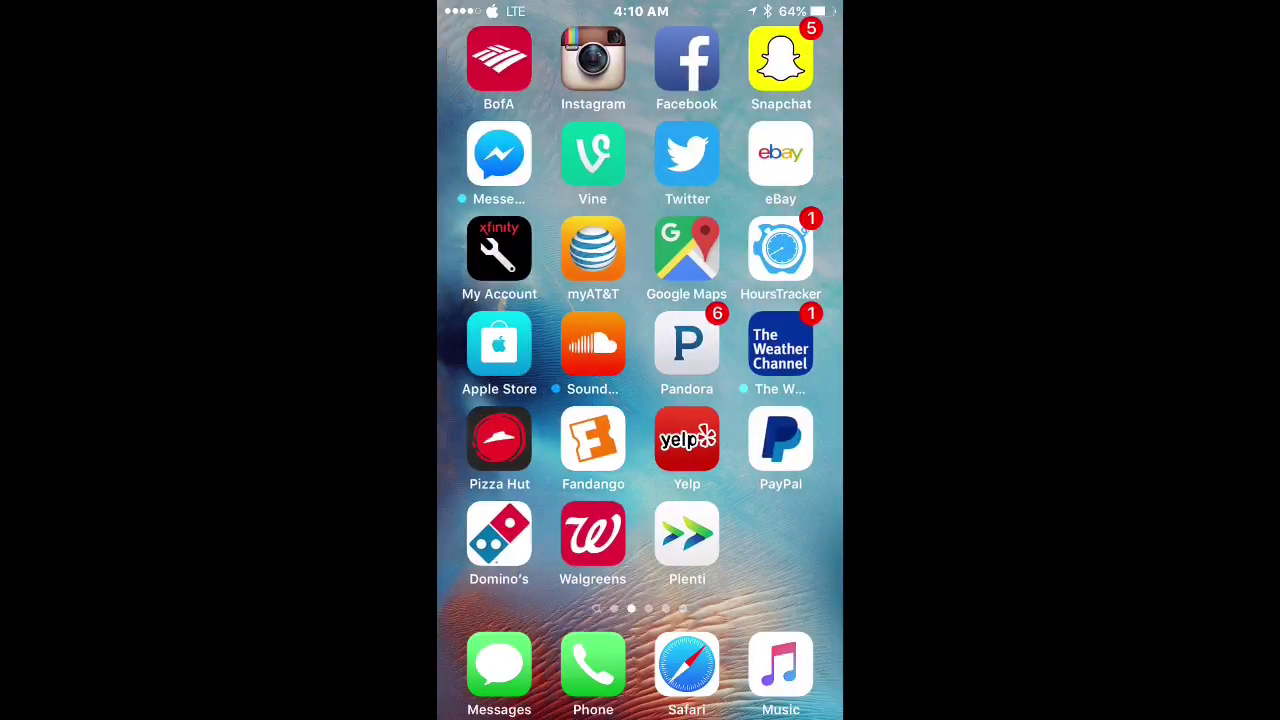